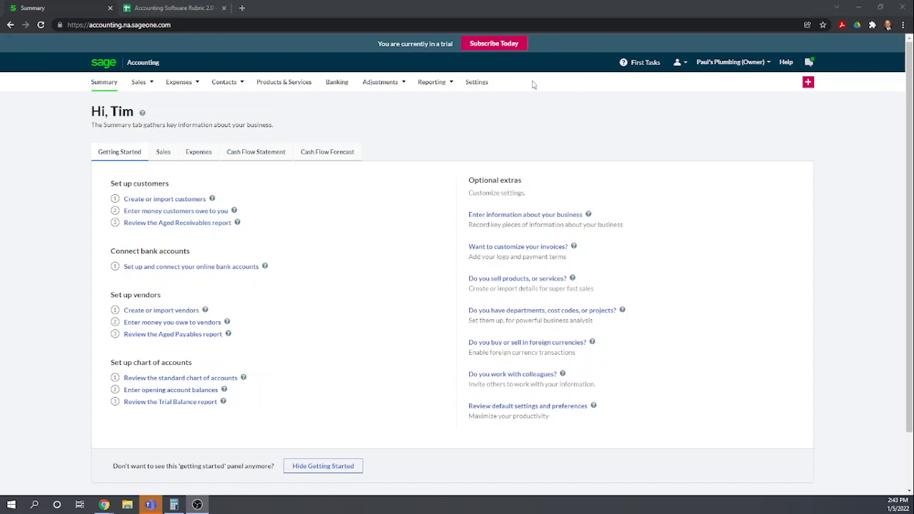
Add a new sales tax rate named State of New York at 6 percent, visible throughout the application
left_click(477, 82)
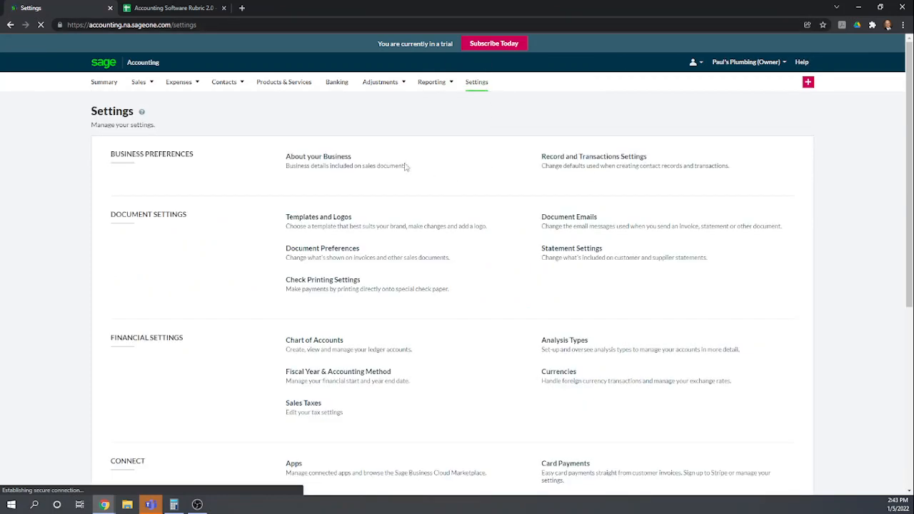
scroll(280, 235, "down", 2)
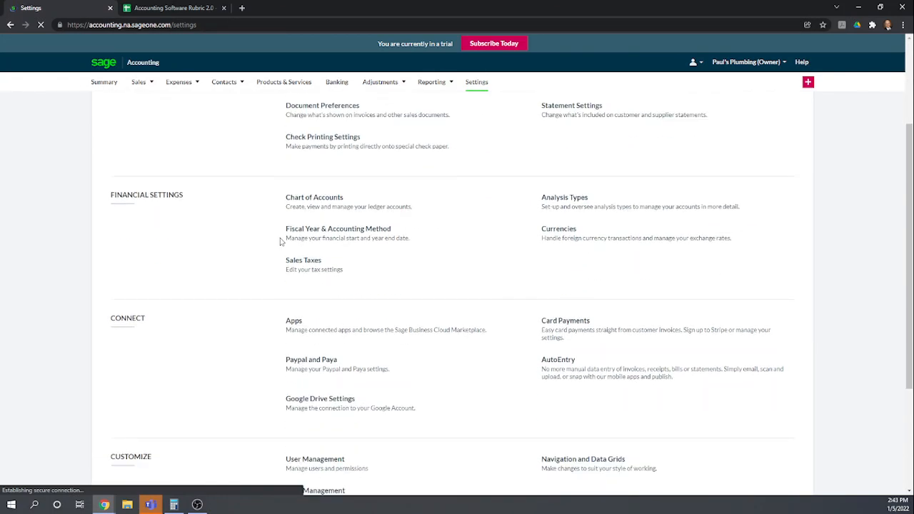
left_click(307, 264)
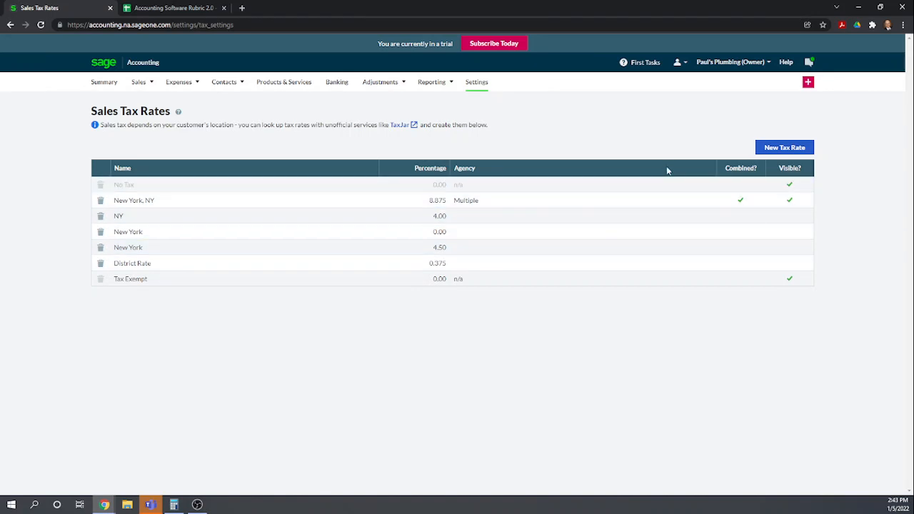
left_click(784, 148)
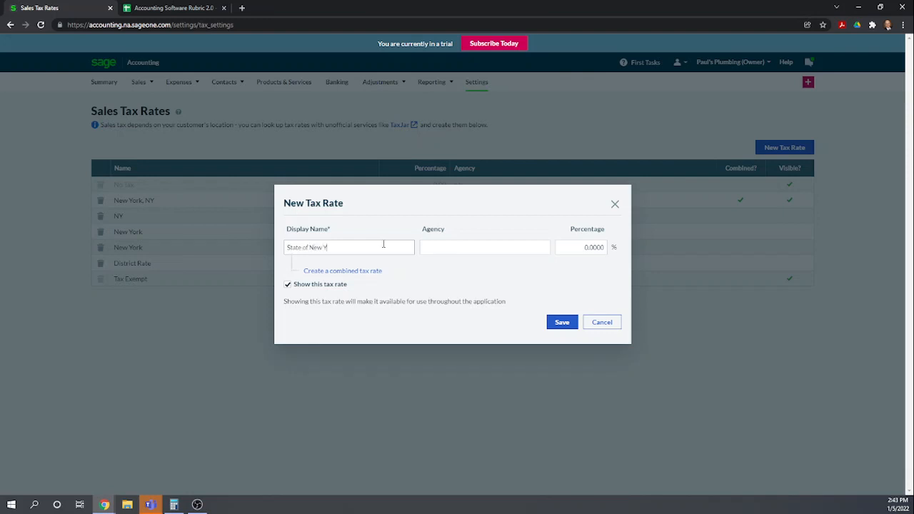
key("Tab")
key("Tab")
type("6")
key("Tab")
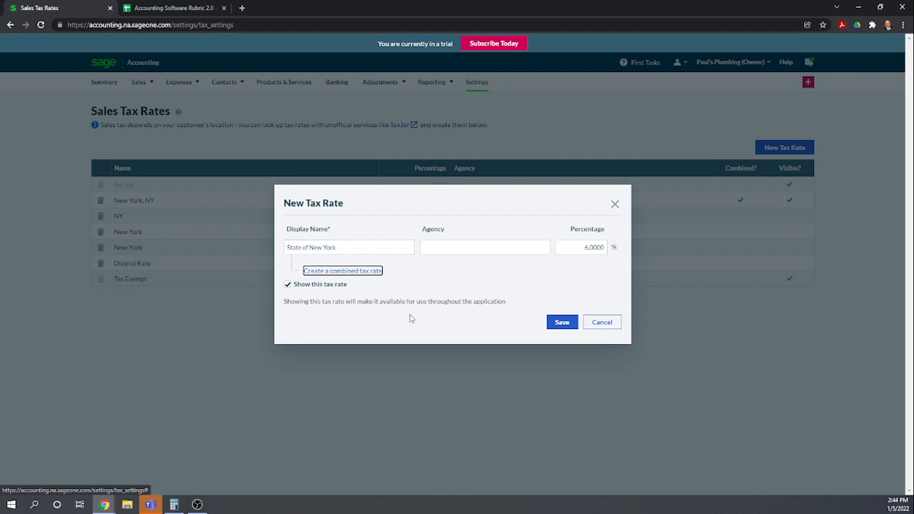
left_click(564, 324)
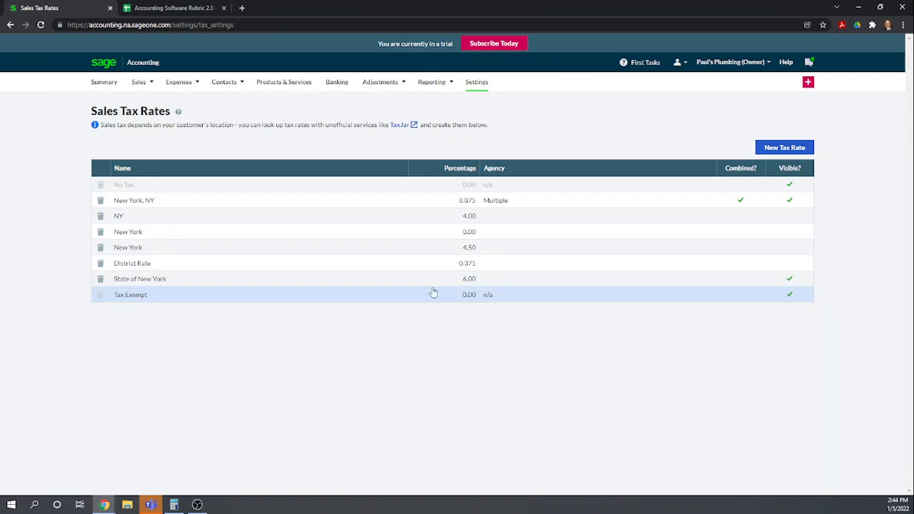
Open the Templates and Logos settings and select the Pepper (Product) invoice template
left_click(477, 83)
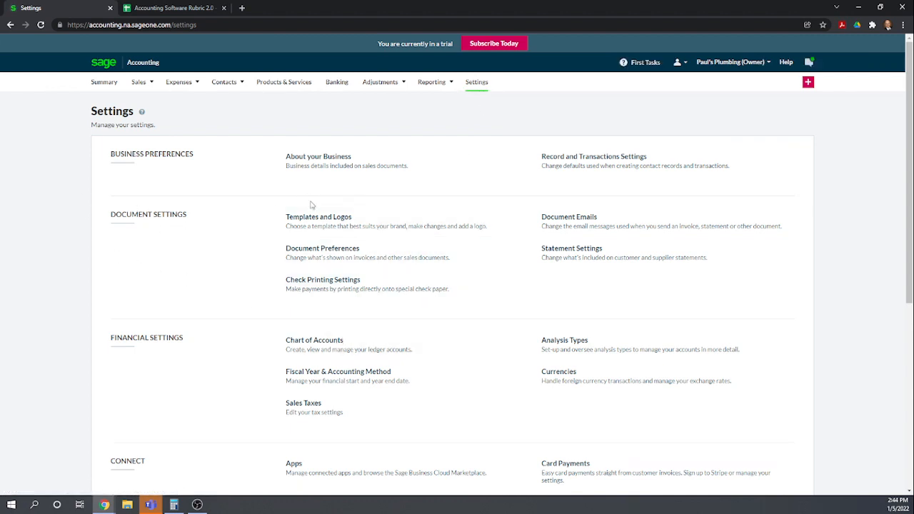
left_click(317, 222)
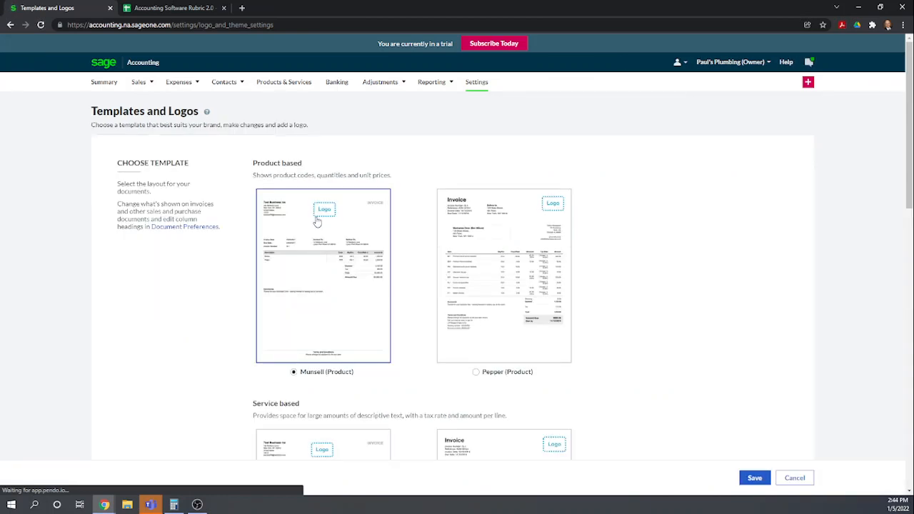
scroll(626, 202, "down", 1)
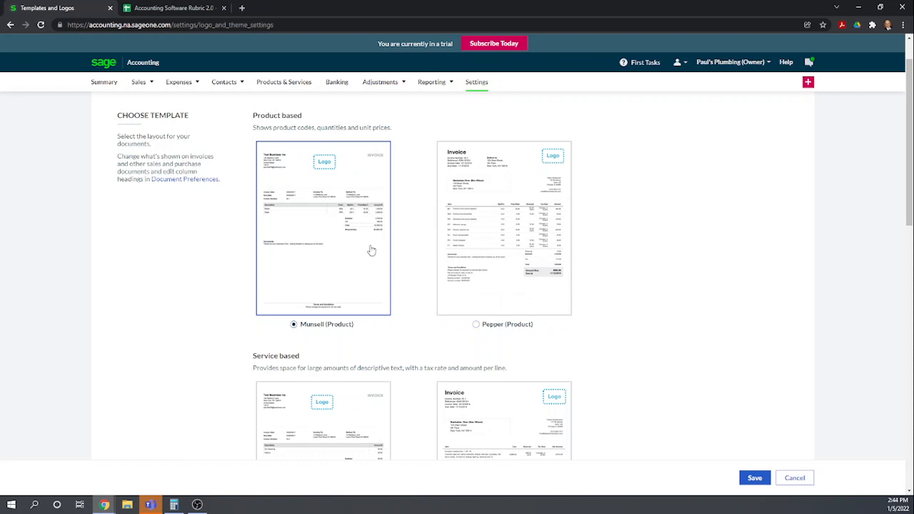
scroll(372, 250, "down", 4)
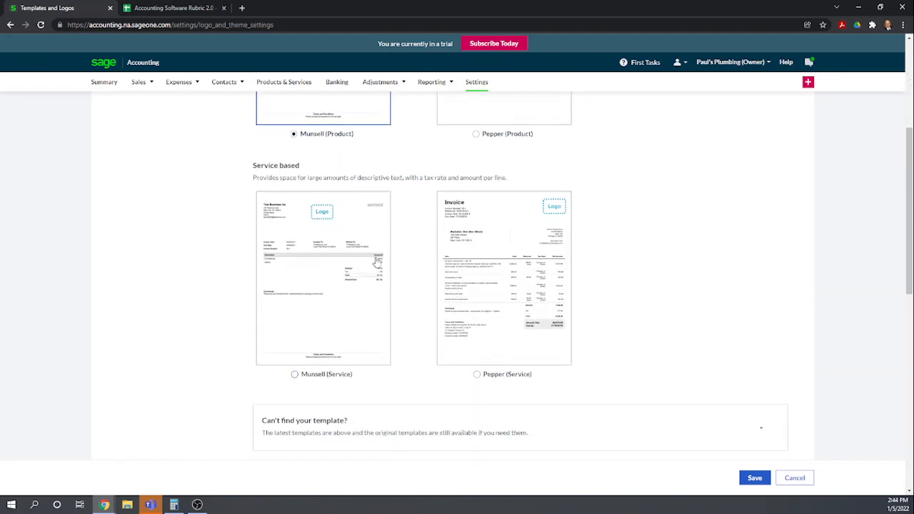
scroll(538, 264, "down", 1)
scroll(543, 258, "up", 4)
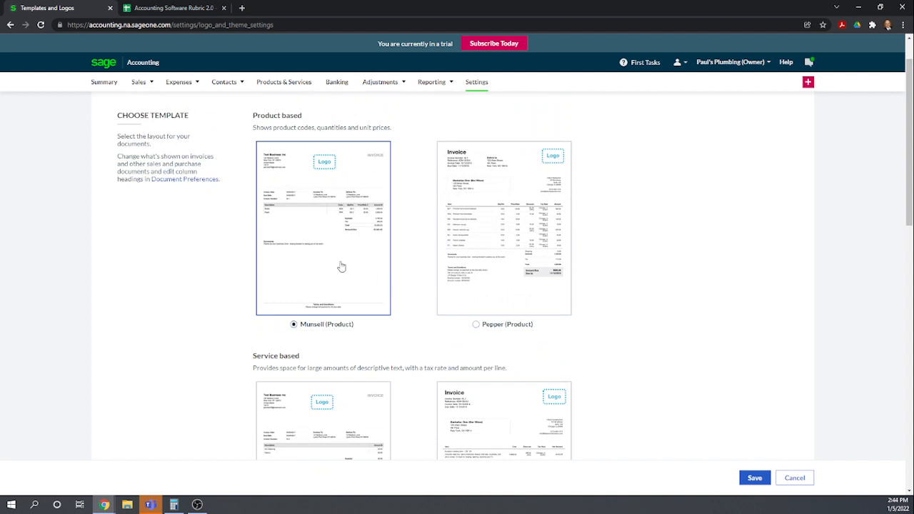
left_click(477, 325)
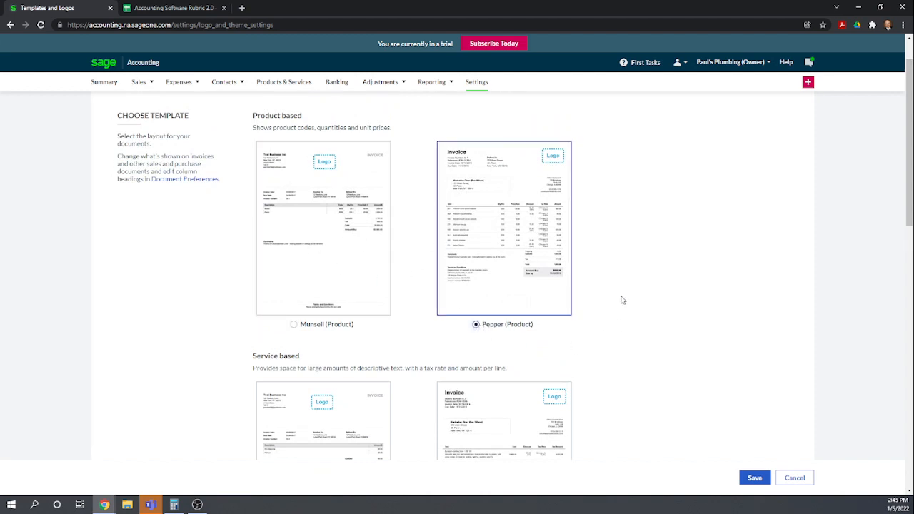
Browse the service and older Emerald templates, then review the logo, theme colour and font sections
scroll(622, 298, "down", 3)
scroll(622, 299, "down", 2)
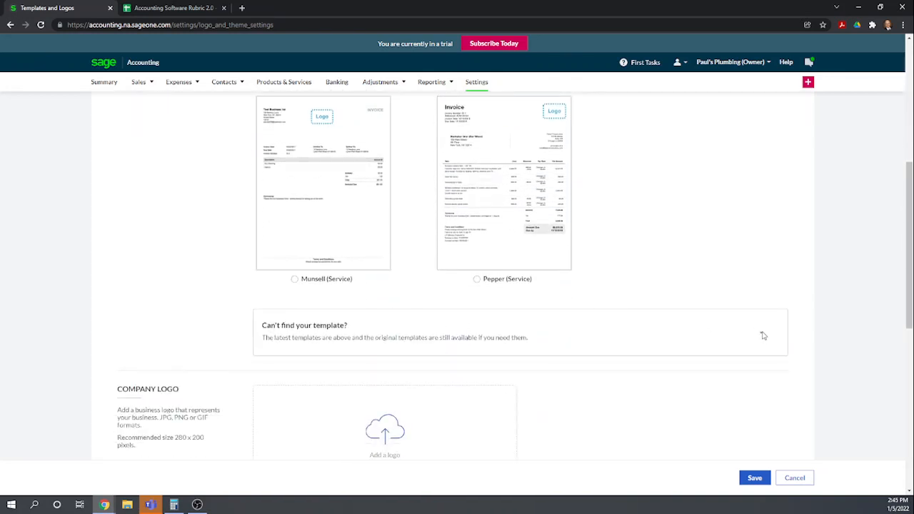
left_click(762, 335)
scroll(696, 325, "down", 3)
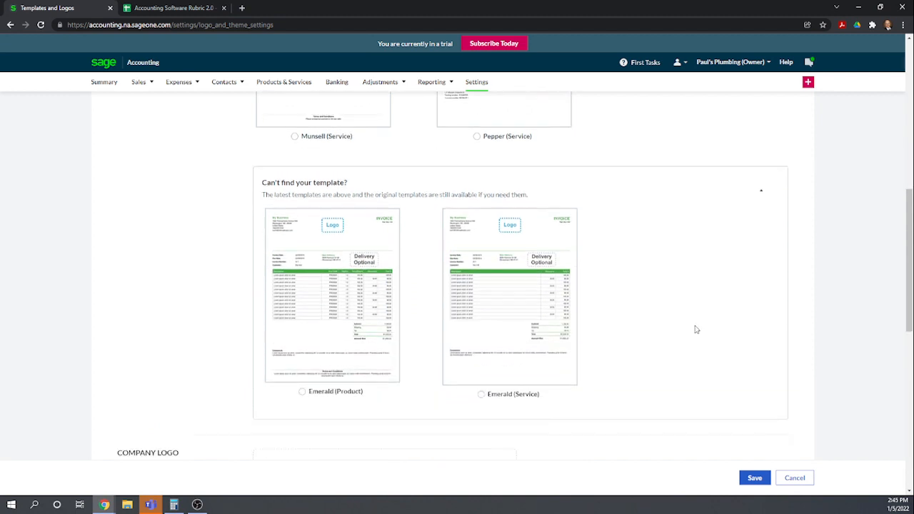
scroll(697, 330, "up", 7)
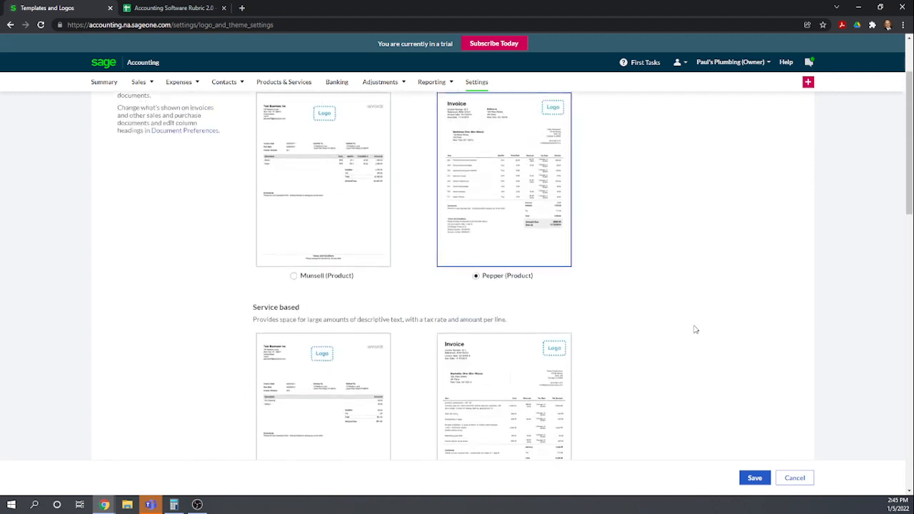
scroll(605, 233, "up", 1)
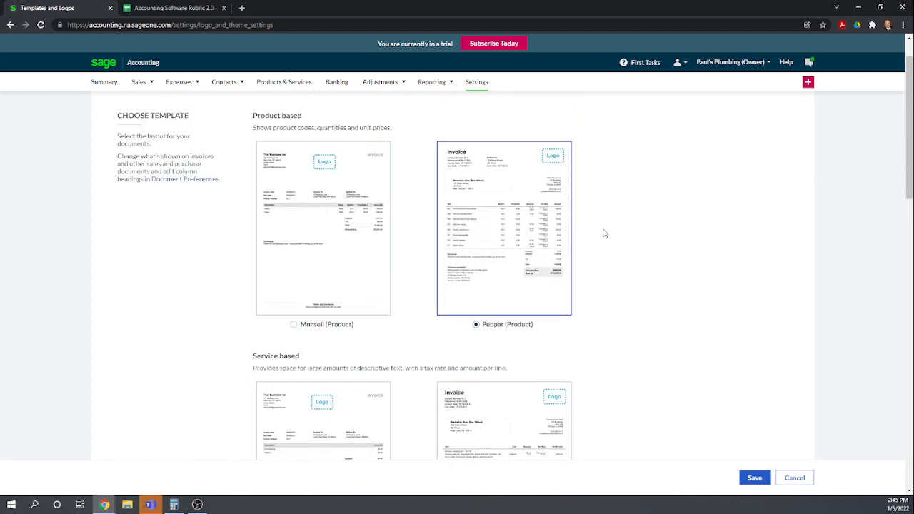
scroll(500, 279, "down", 1)
scroll(534, 314, "down", 1)
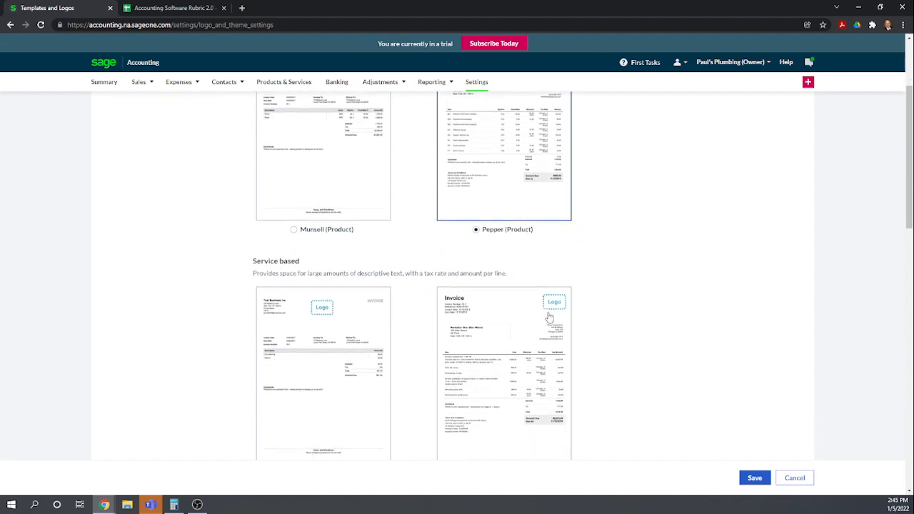
scroll(551, 314, "down", 8)
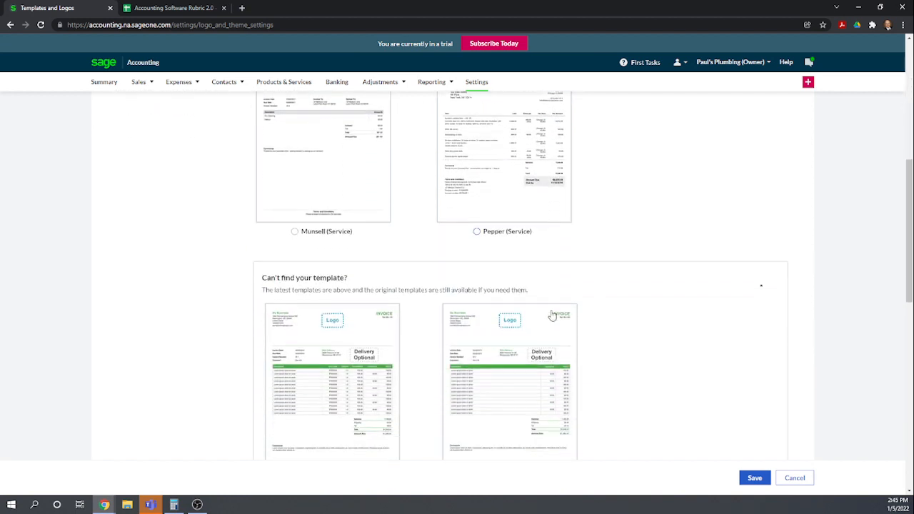
scroll(551, 314, "down", 1)
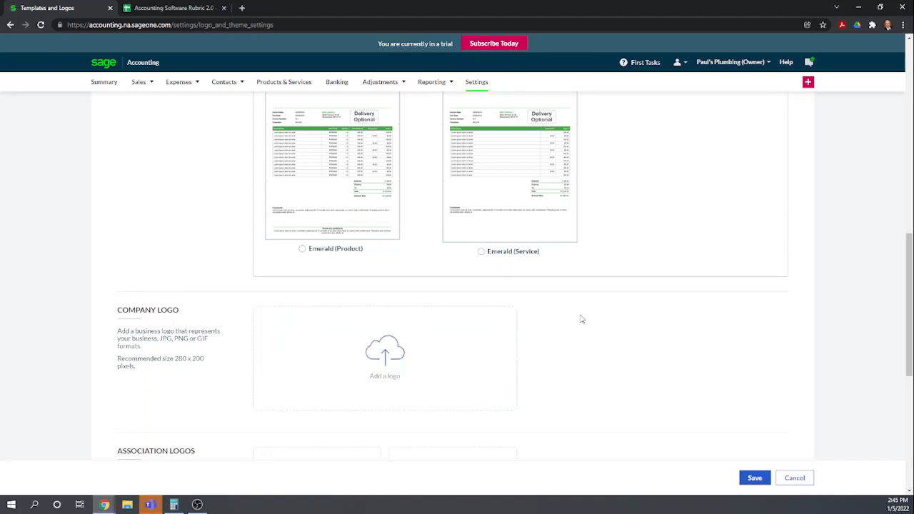
scroll(613, 261, "up", 2)
scroll(578, 245, "down", 2)
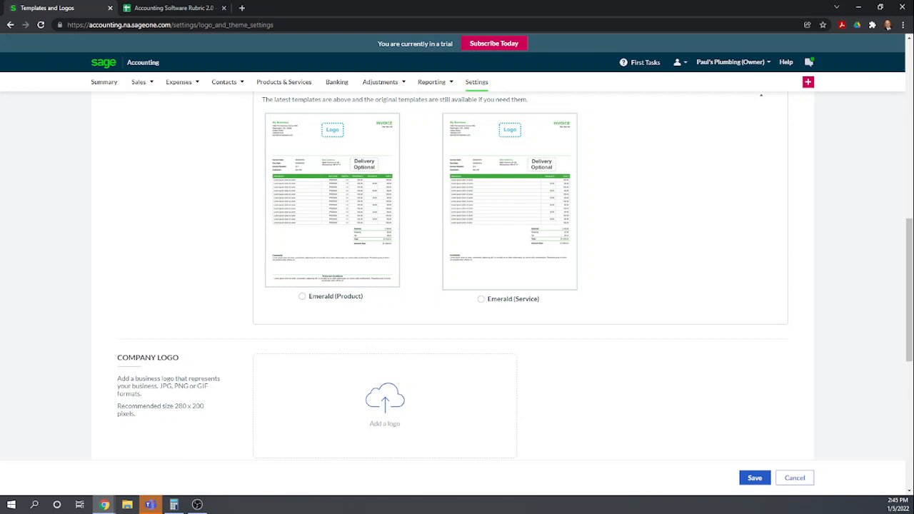
scroll(537, 312, "down", 5)
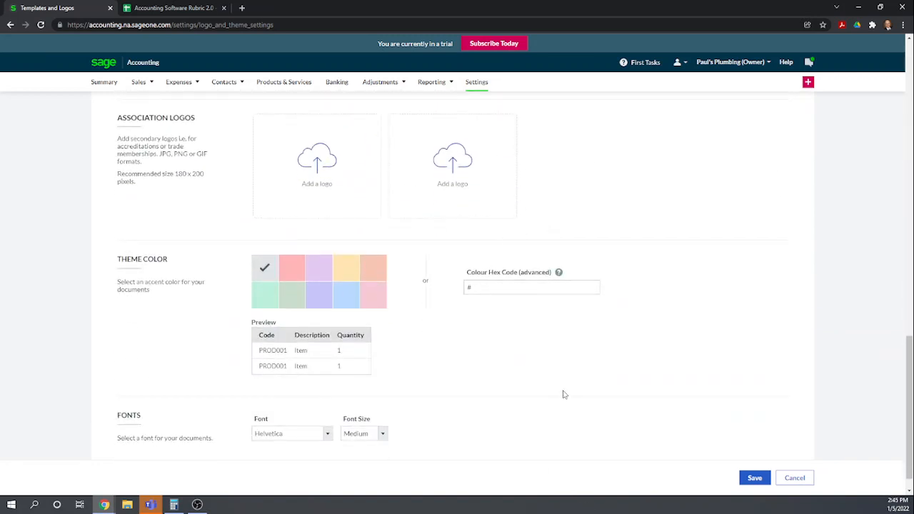
scroll(561, 389, "down", 1)
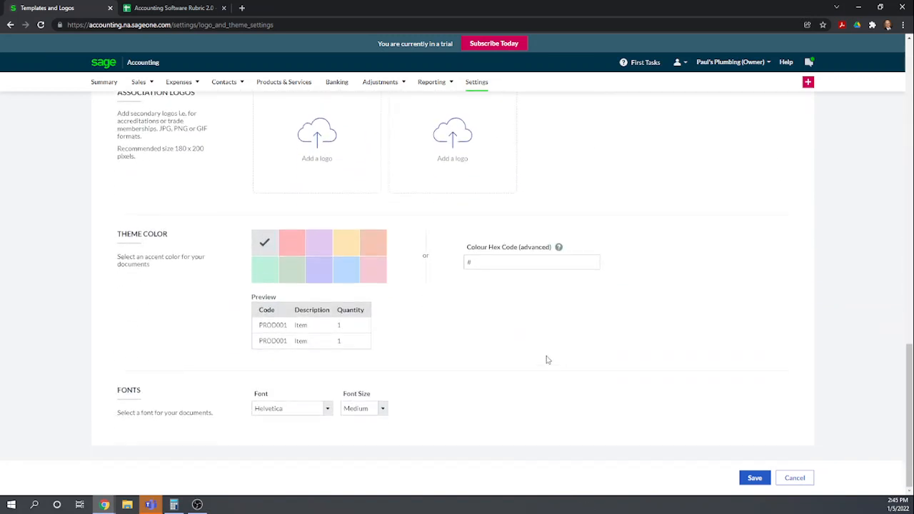
Try pink and purple theme colours, settling on light blue as the document accent colour
left_click(298, 252)
left_click(328, 248)
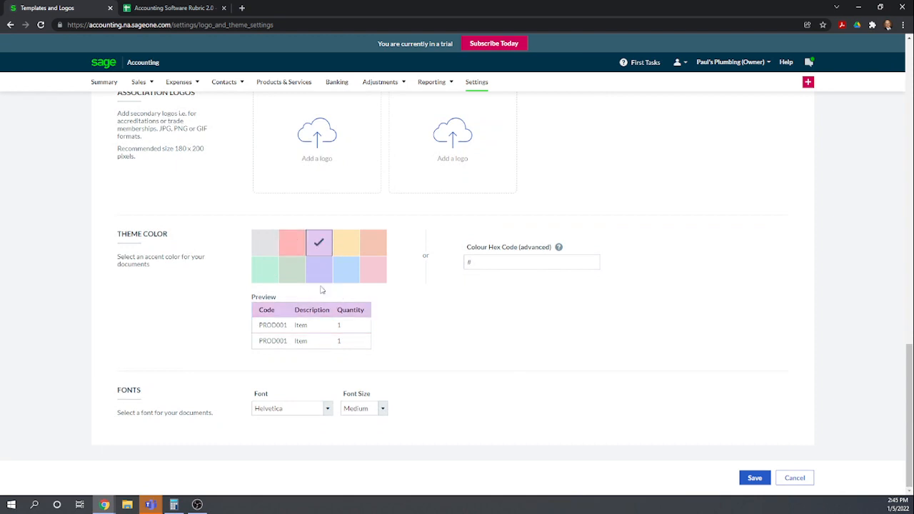
left_click(348, 278)
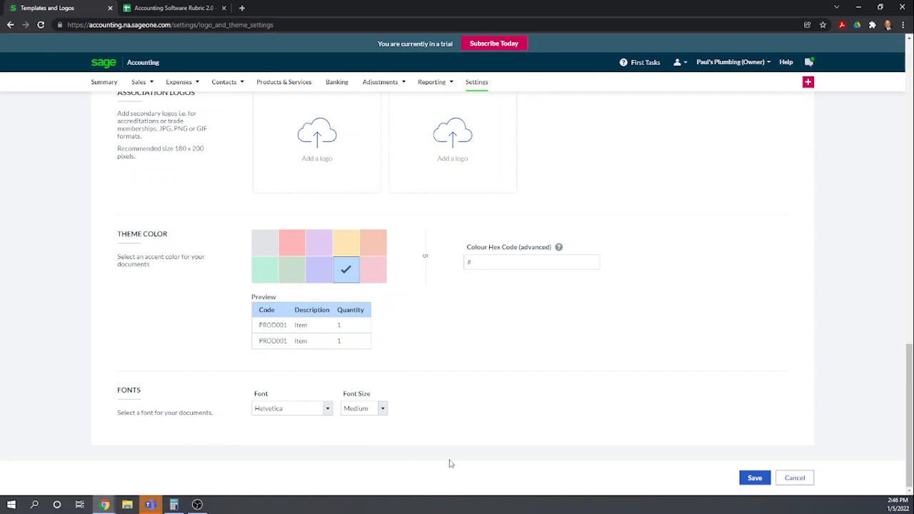
Scroll back through the template choices to compare the product and service layouts
scroll(466, 424, "up", 4)
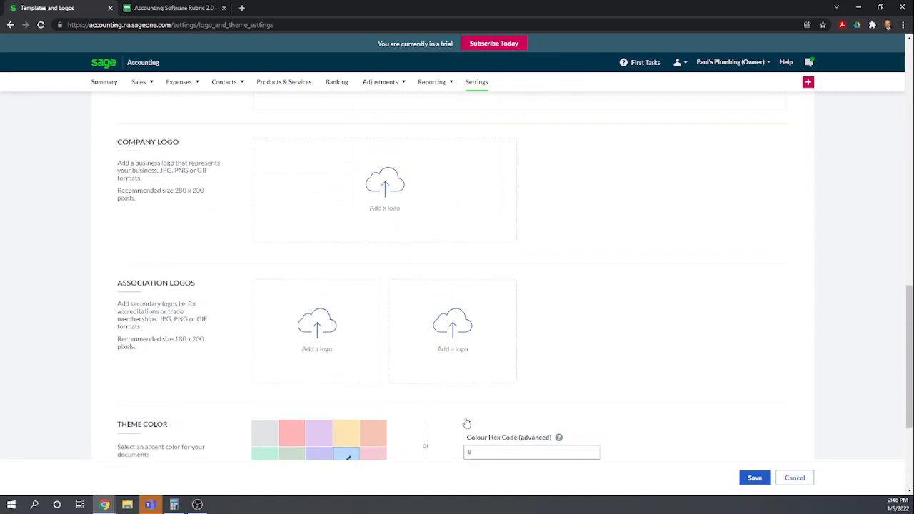
scroll(612, 396, "up", 1)
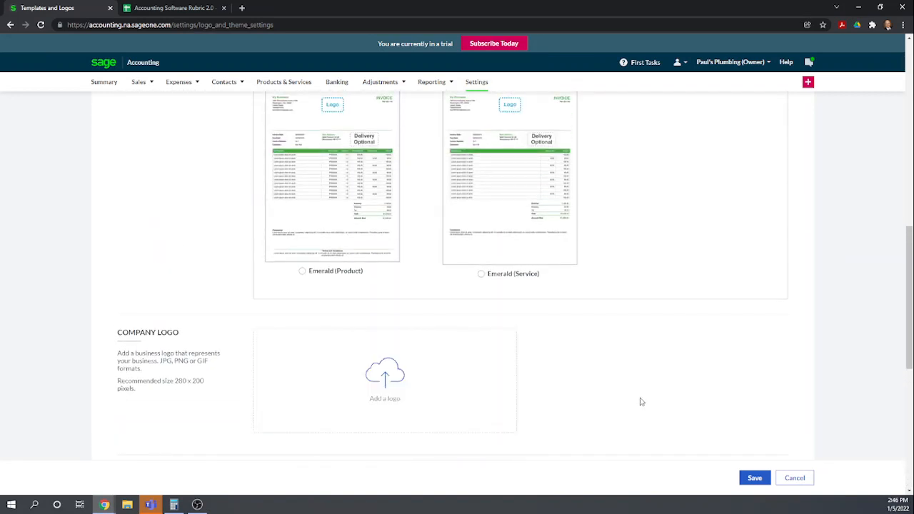
scroll(639, 400, "up", 2)
scroll(641, 403, "down", 1)
scroll(642, 402, "up", 3)
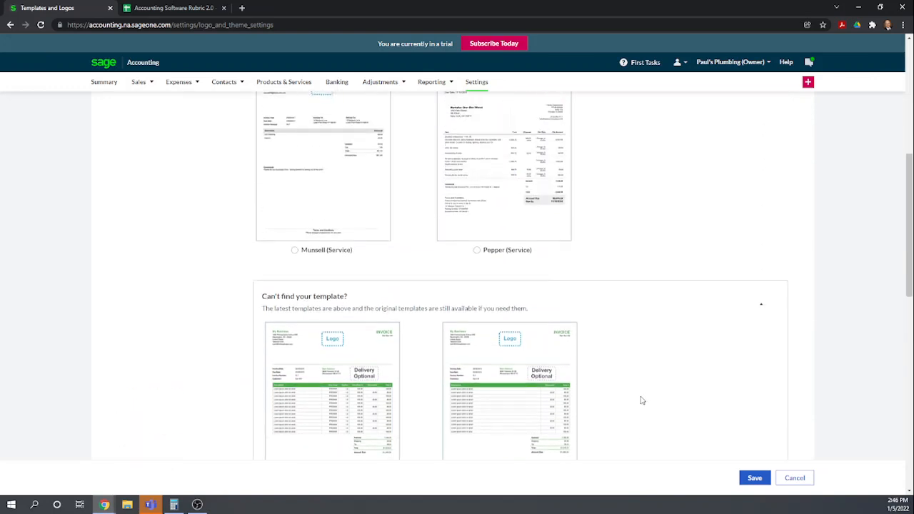
scroll(642, 402, "up", 3)
scroll(642, 401, "up", 2)
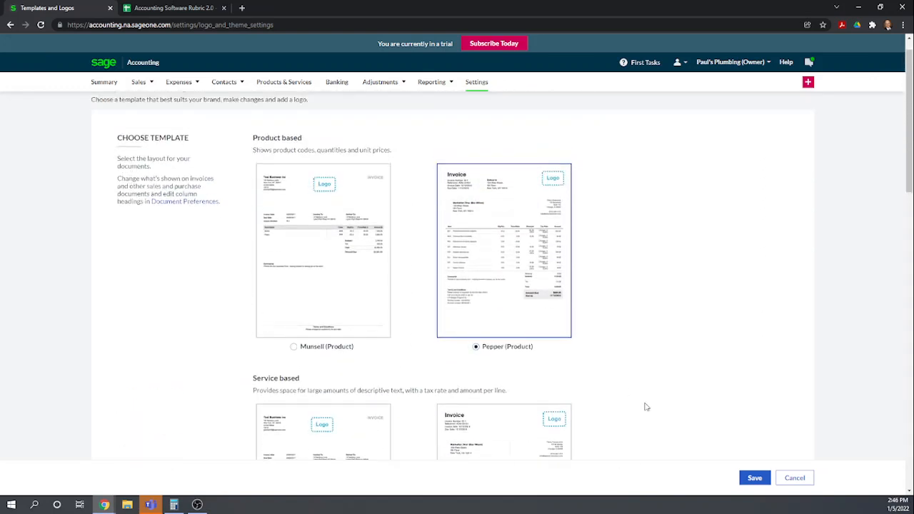
scroll(645, 360, "down", 6)
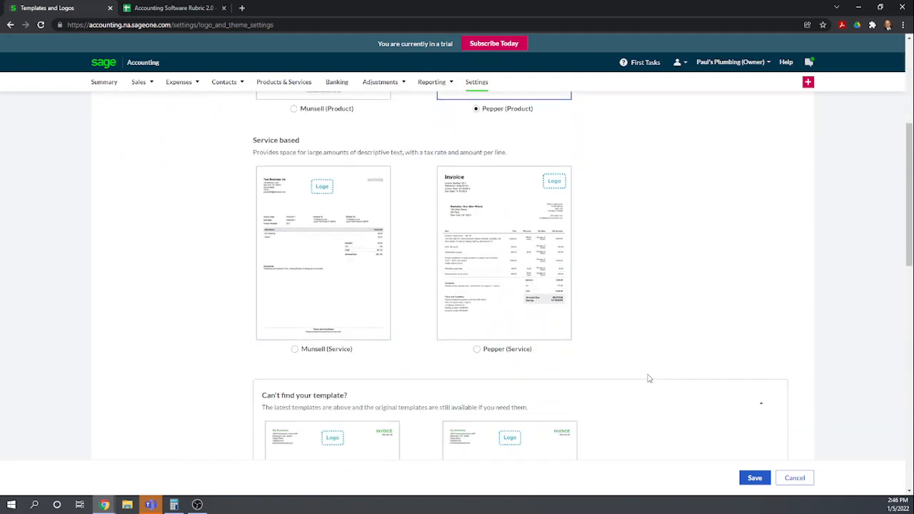
scroll(649, 378, "down", 3)
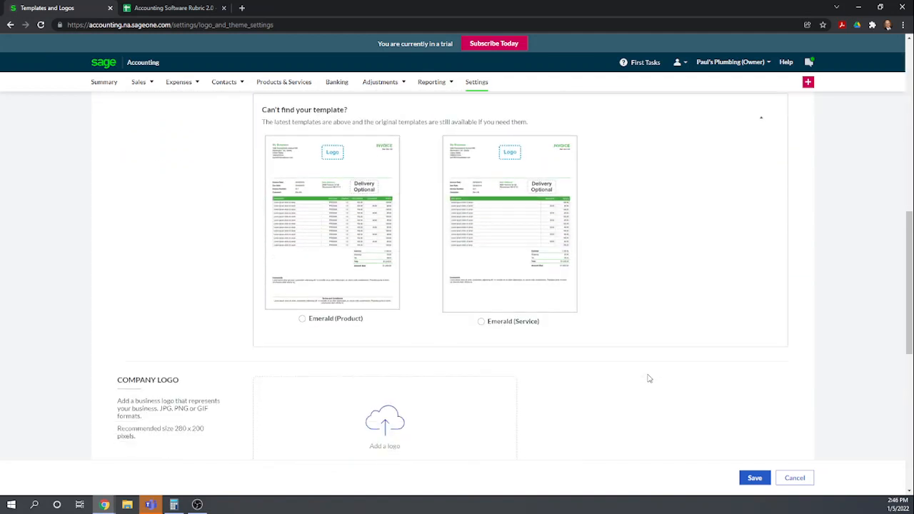
scroll(649, 378, "down", 3)
scroll(650, 381, "up", 12)
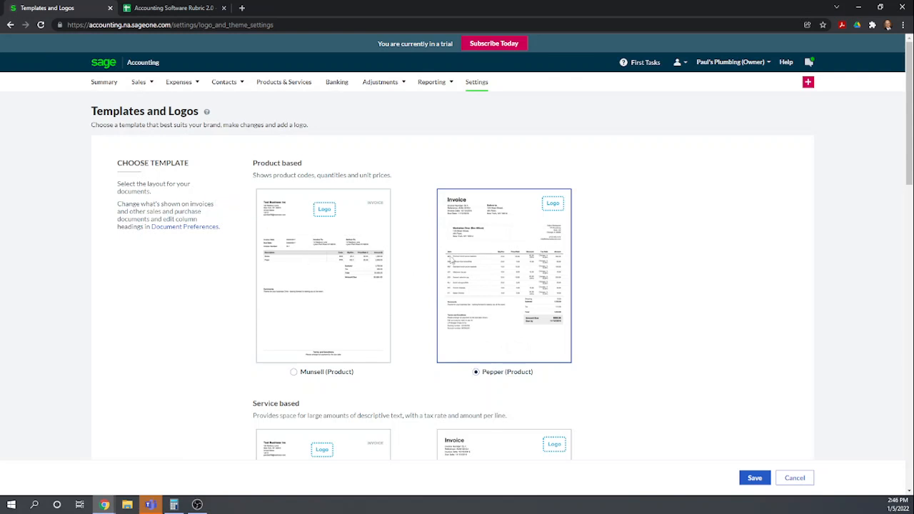
Open Document Preferences without saving the template page, and review its headings, numbering, contact, line item, footer and notes sections
left_click(177, 228)
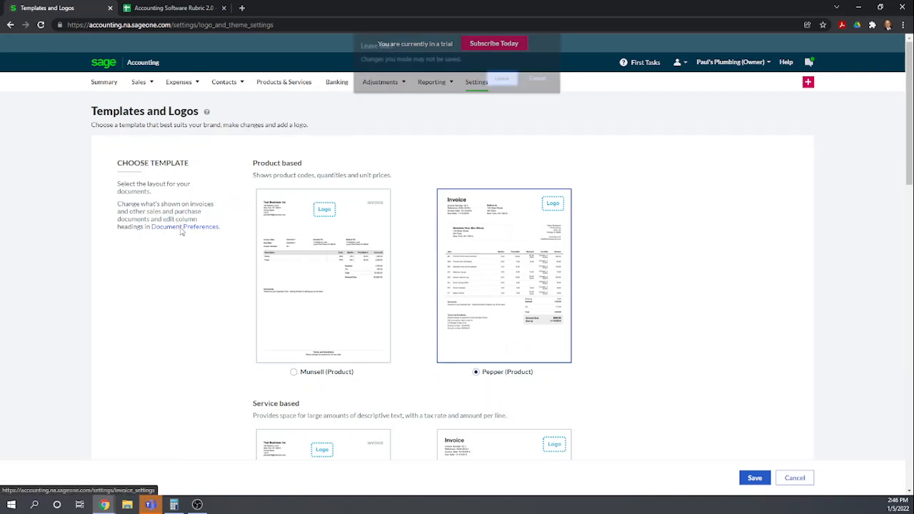
left_click(504, 80)
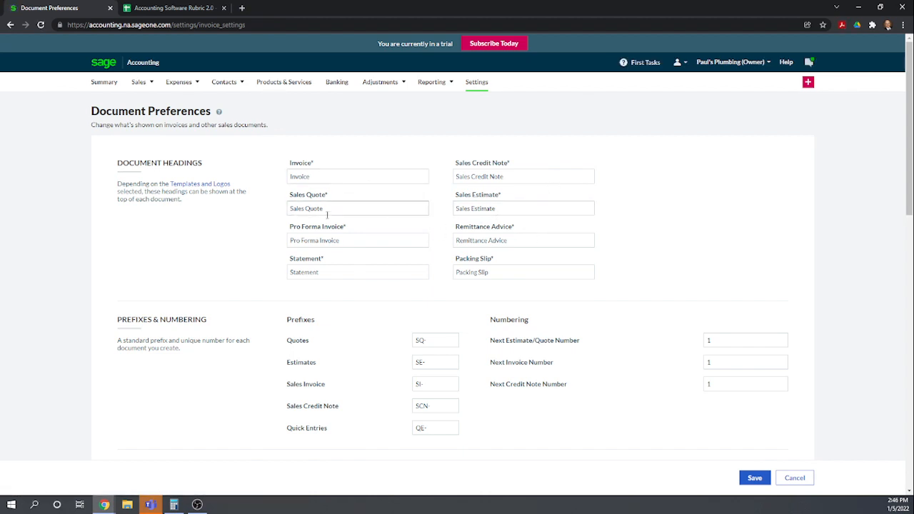
scroll(582, 235, "down", 2)
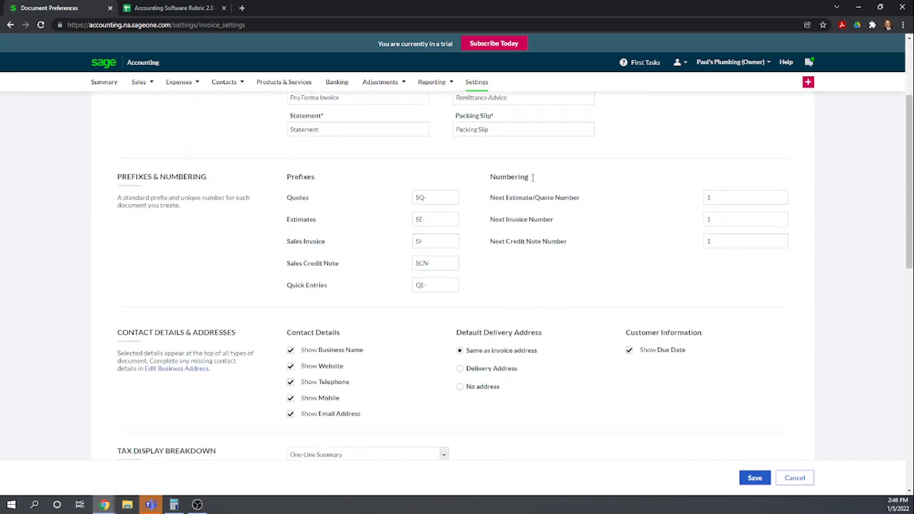
scroll(519, 286, "down", 2)
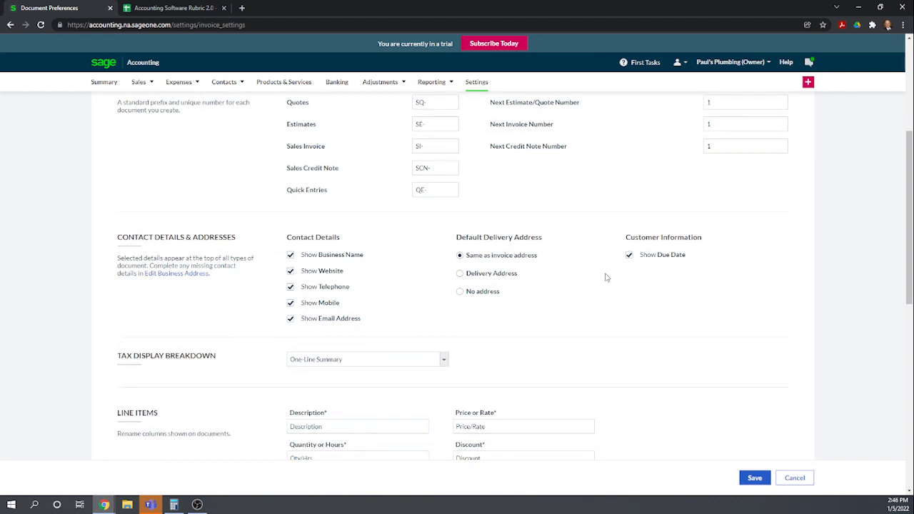
scroll(606, 277, "down", 2)
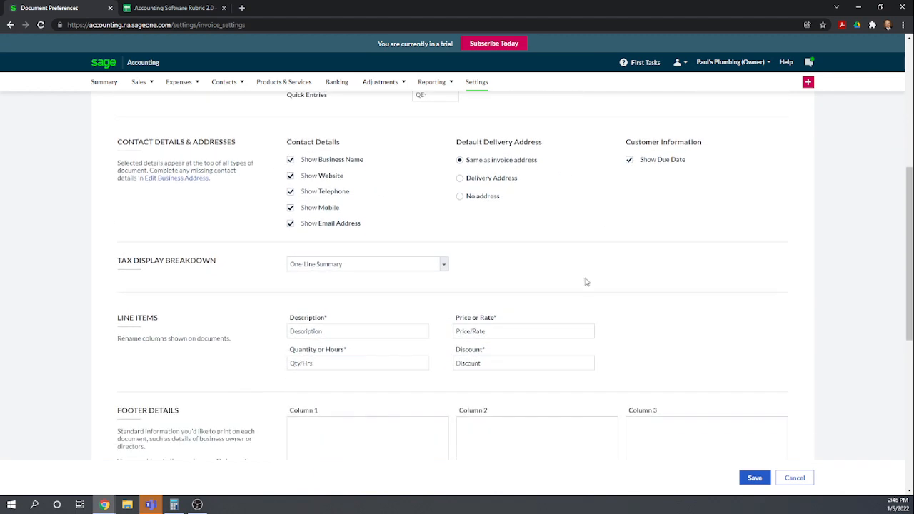
scroll(543, 224, "down", 1)
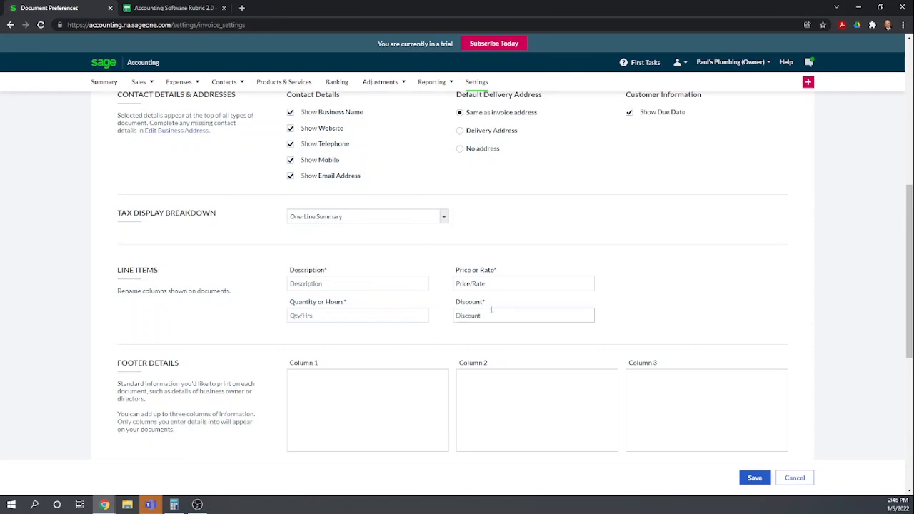
scroll(492, 310, "down", 3)
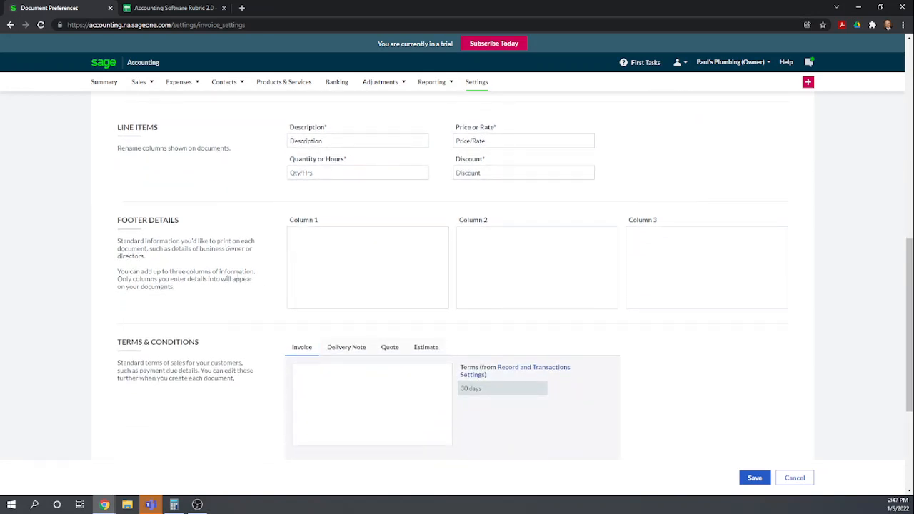
scroll(247, 276, "down", 1)
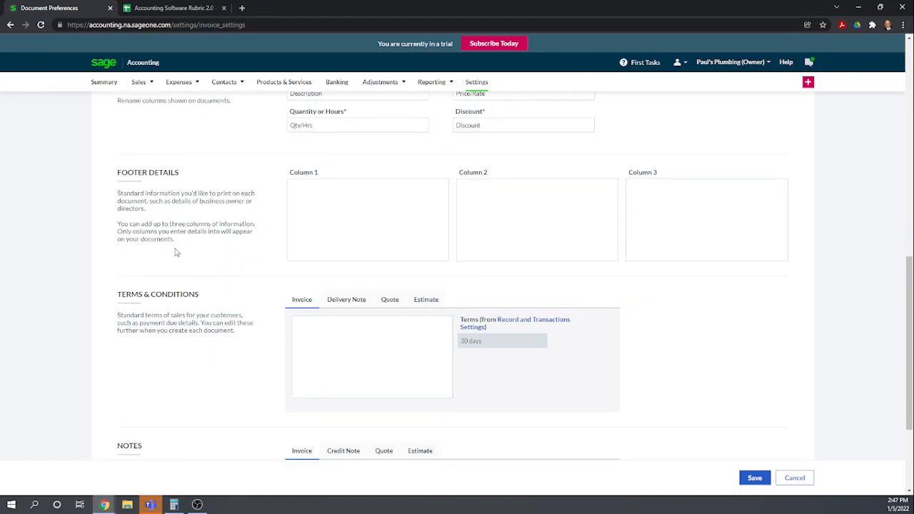
scroll(212, 275, "down", 1)
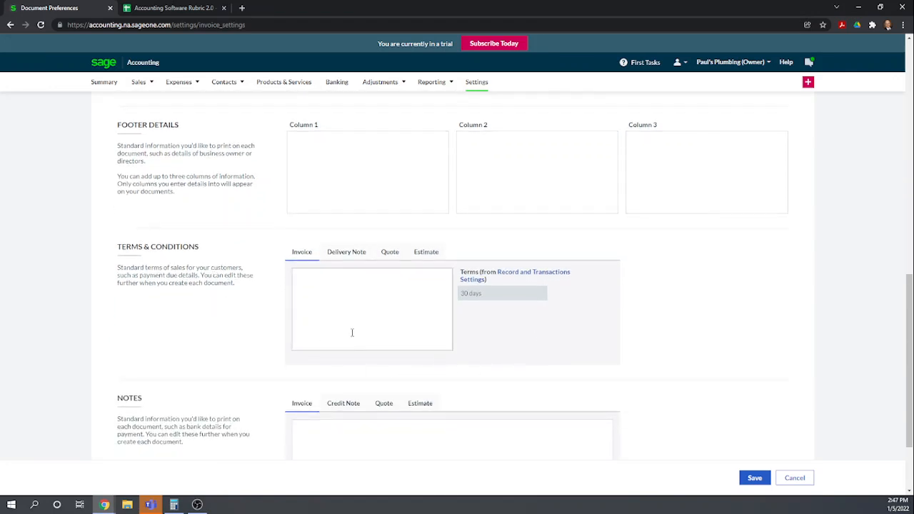
scroll(351, 333, "down", 2)
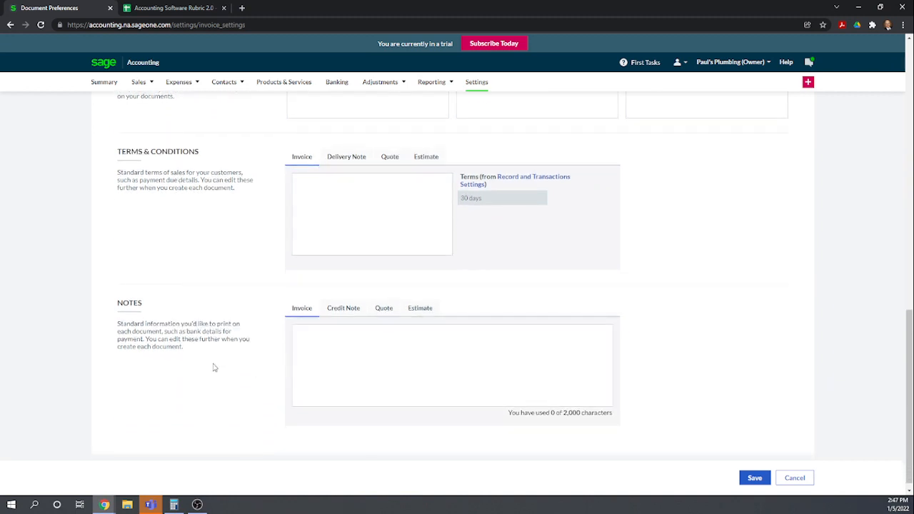
Enter the invoice note "Thank you for your business!" in the Notes section
left_click(297, 337)
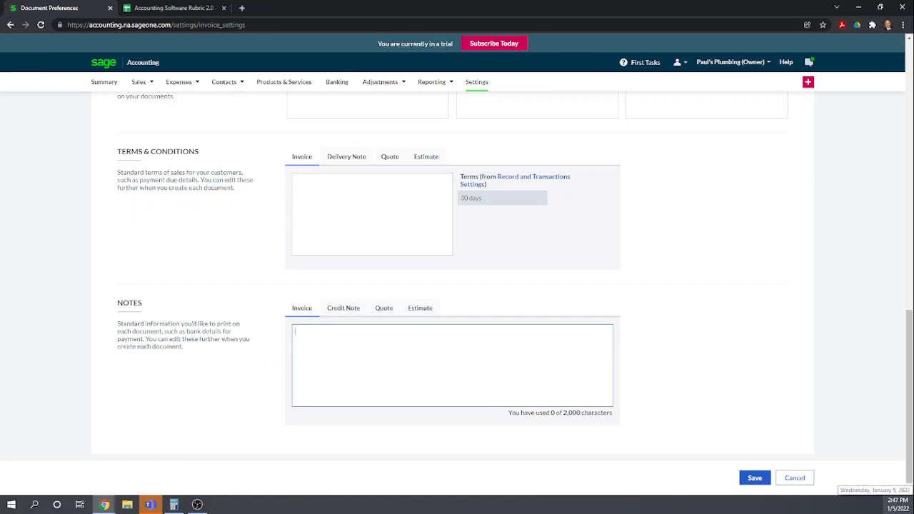
type("Thank you for your b")
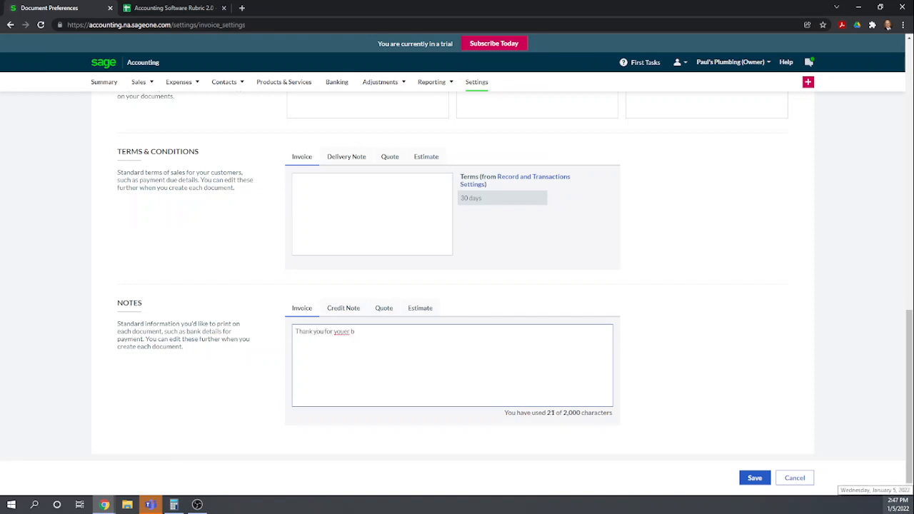
key("BackSpace")
key("BackSpace")
key("BackSpace")
key("BackSpace")
type("r ")
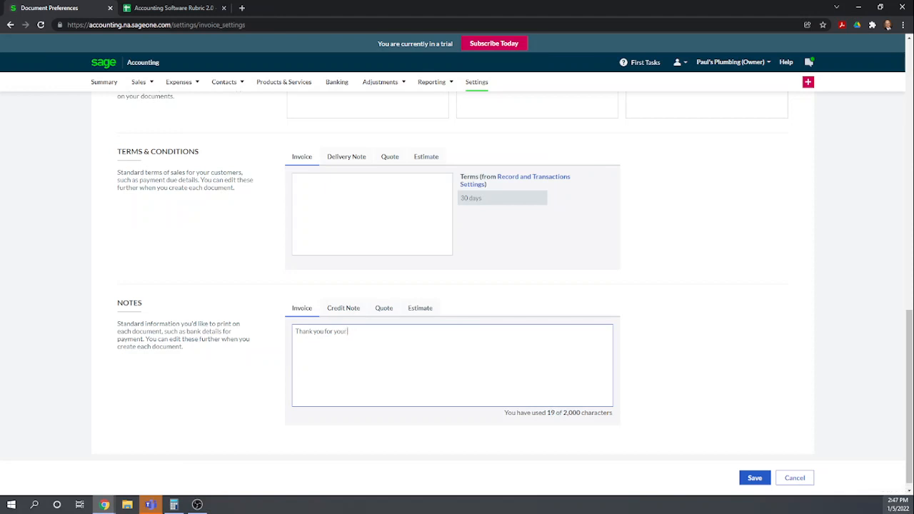
type("business!")
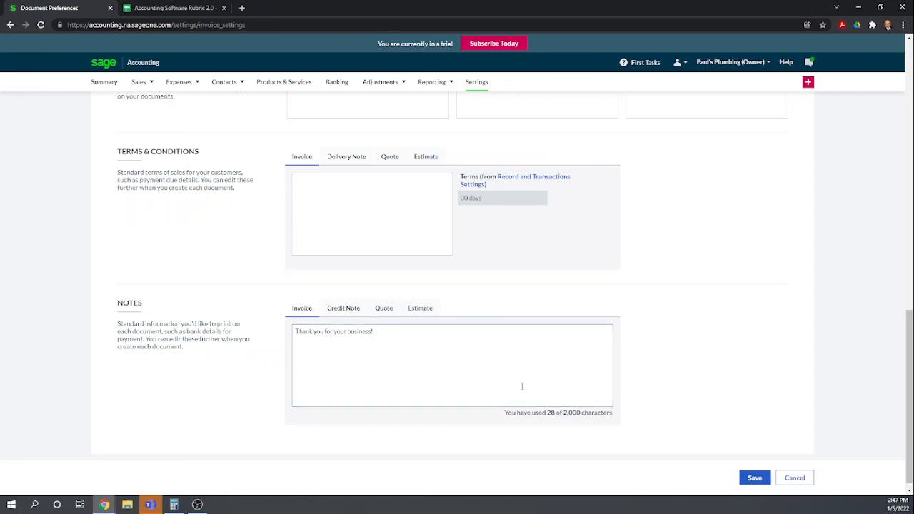
Review the document prefixes and numbering settings again
scroll(494, 376, "up", 3)
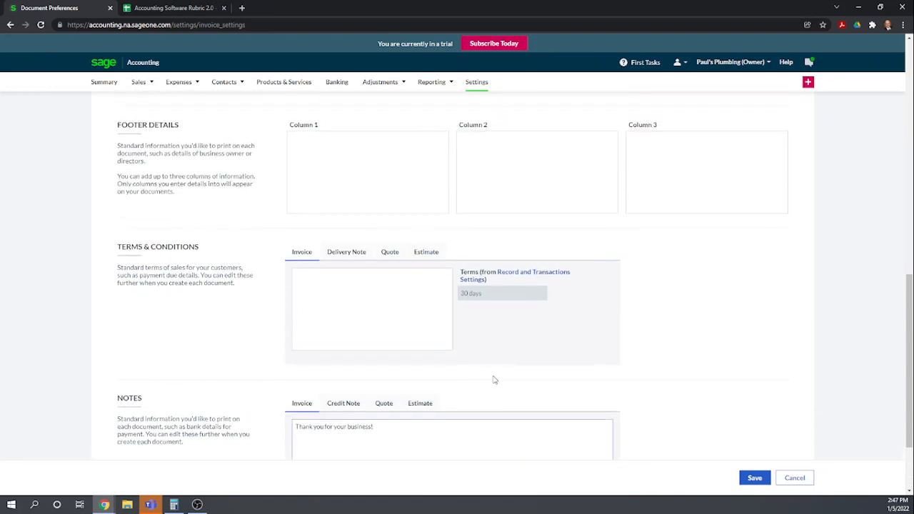
scroll(537, 282, "up", 3)
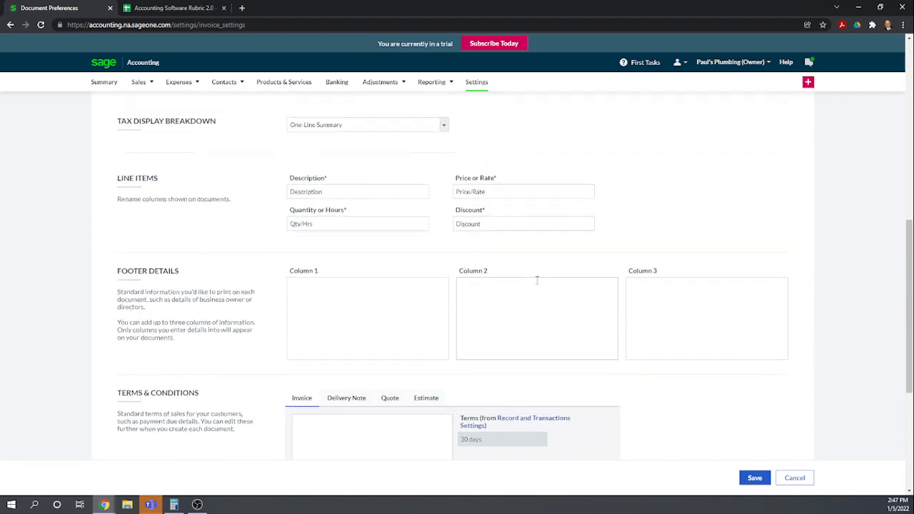
scroll(537, 284, "up", 5)
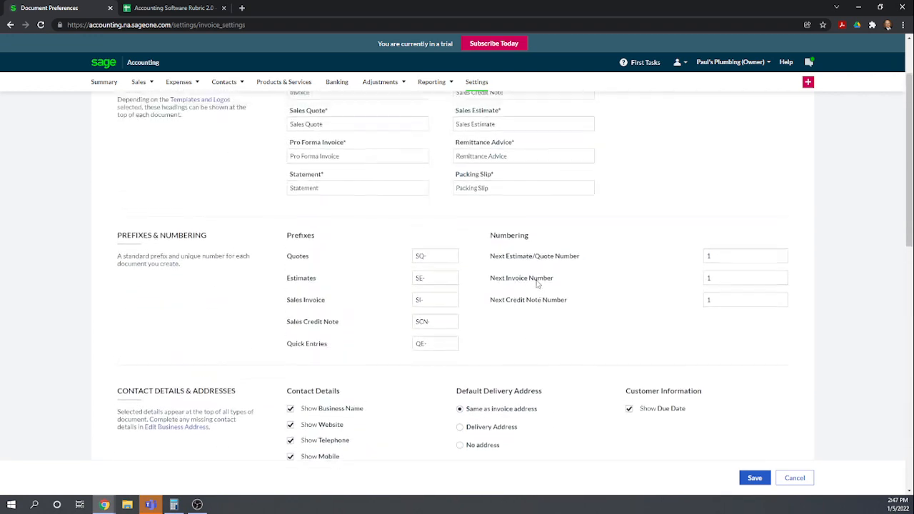
scroll(538, 286, "down", 4)
scroll(538, 287, "down", 2)
scroll(539, 286, "up", 4)
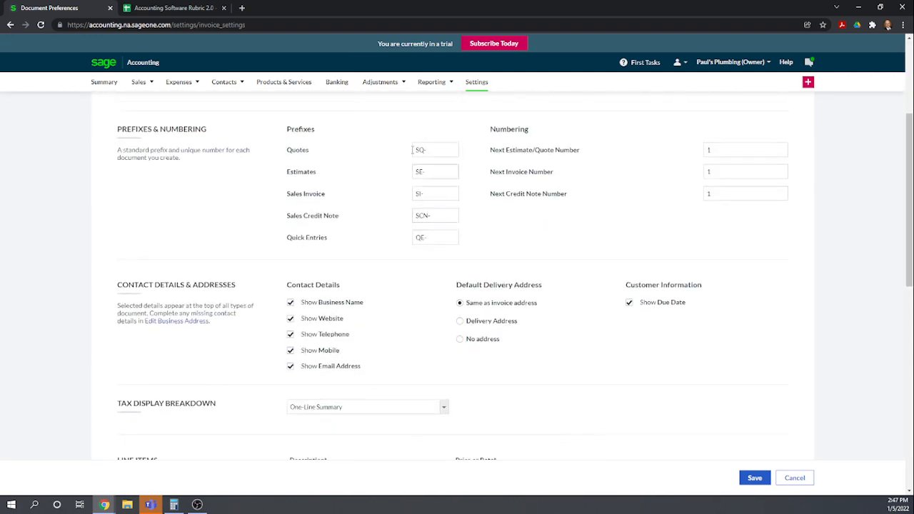
Switch to the Accounting Software Rubric spreadsheet and score 1 for rows 60 to 64 in the Sage Business Cloud column
left_click(156, 13)
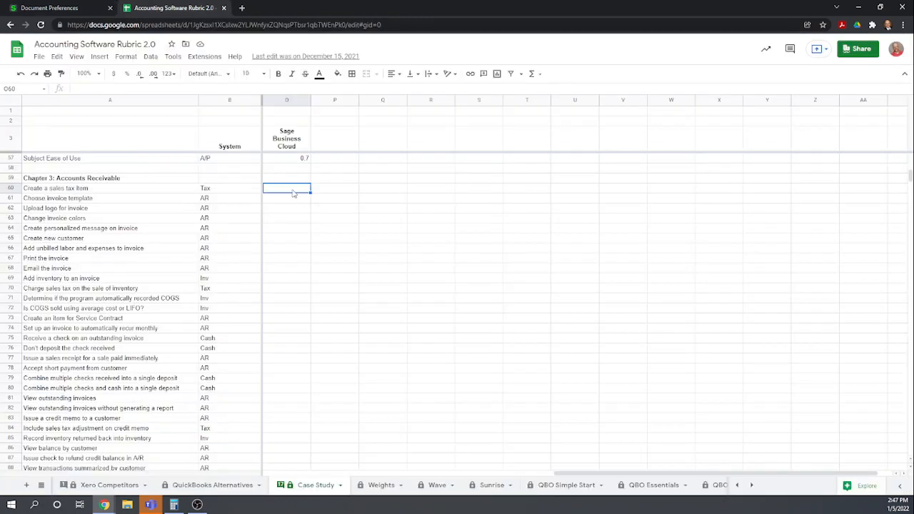
type("1")
key("Return")
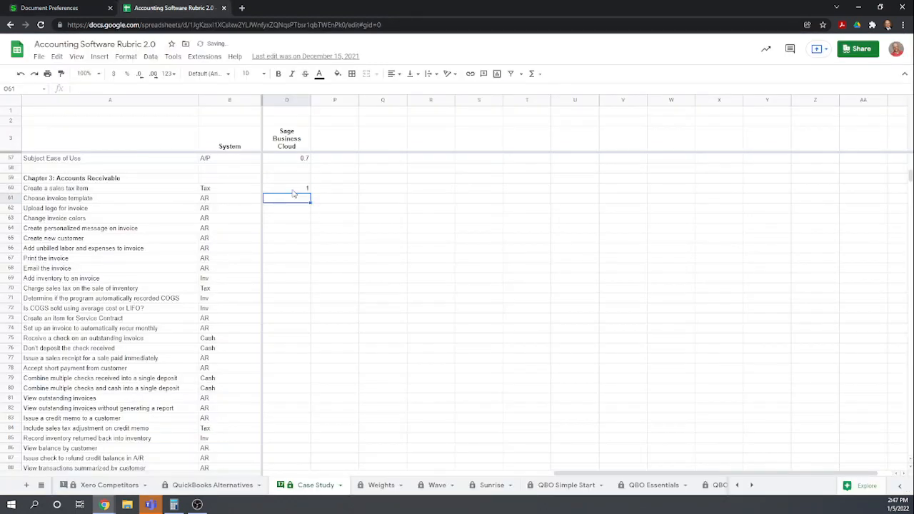
type("1")
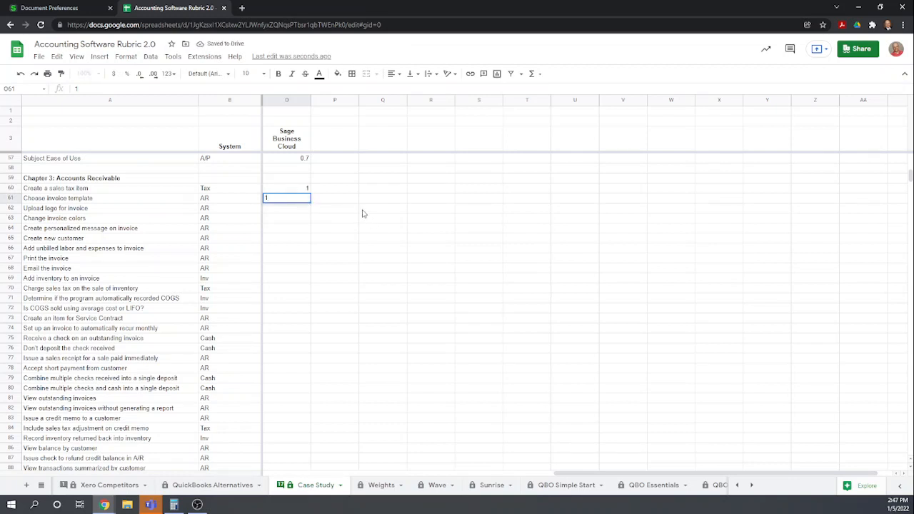
key("Return")
type("1")
key("Return")
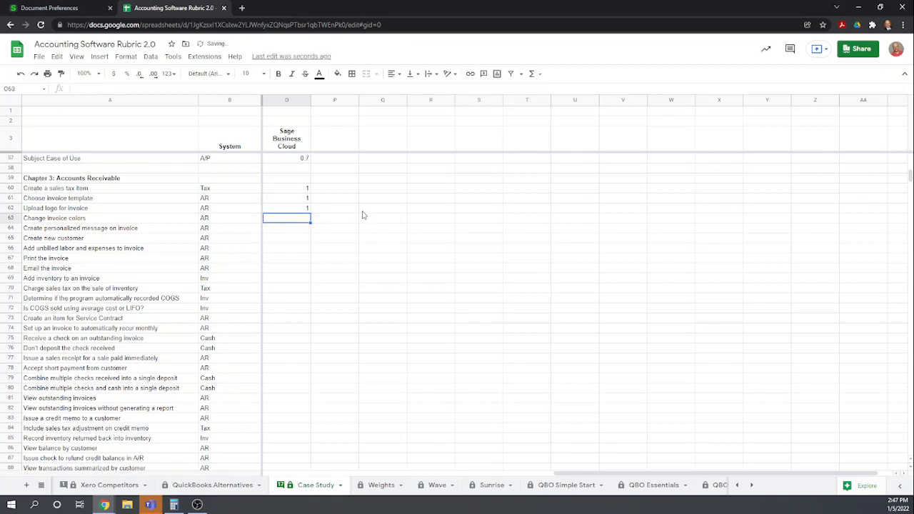
type("1")
key("Return")
type("1")
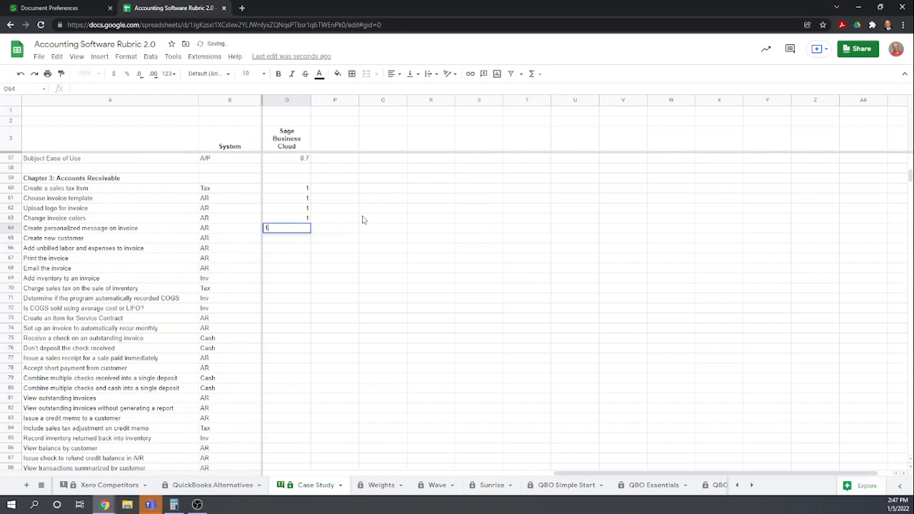
key("Return")
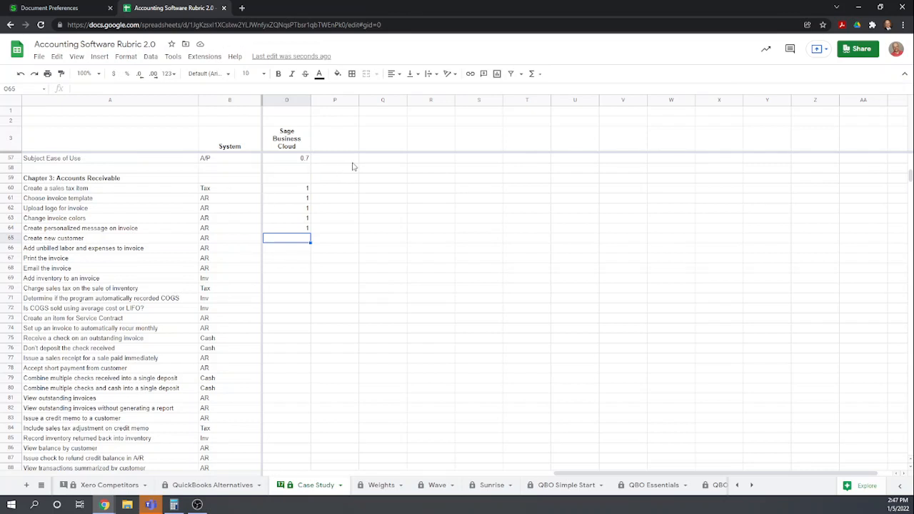
Return to Sage, open Sales Invoices without saving preferences, and start a new invoice for customer Family Bowling
left_click(44, 10)
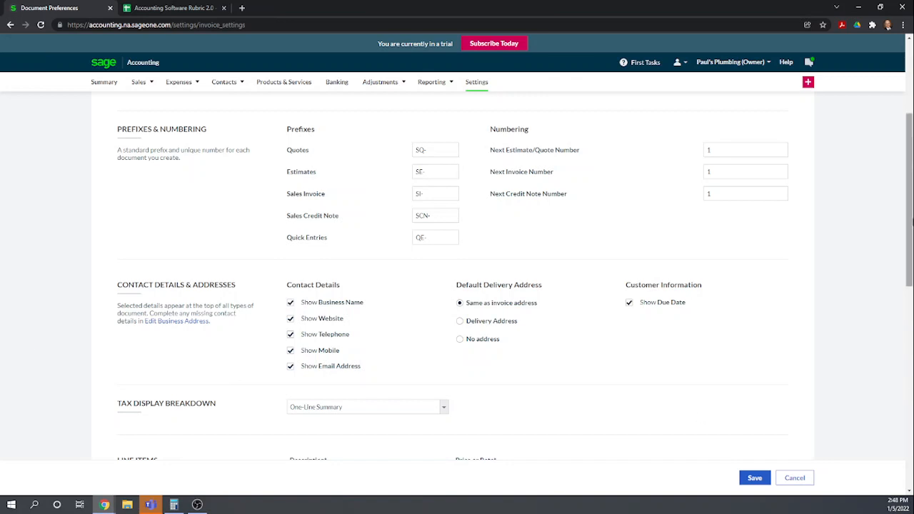
left_click(138, 81)
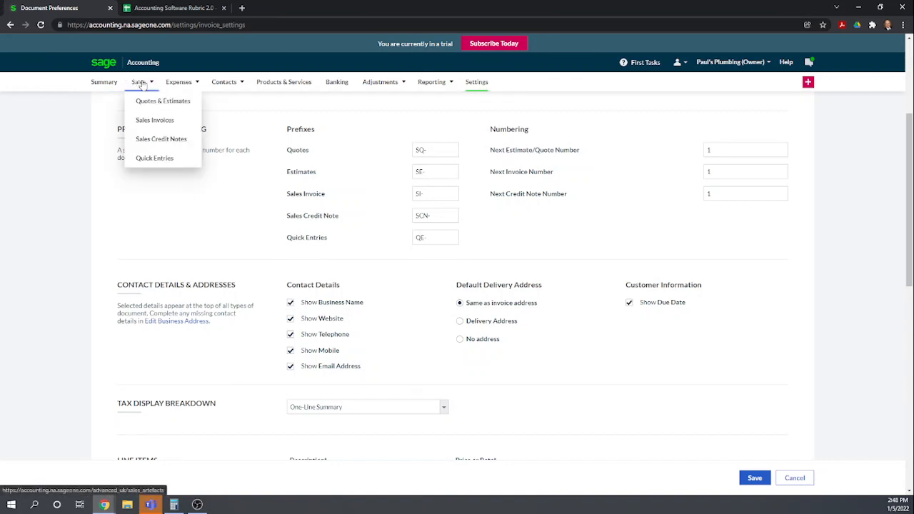
left_click(170, 122)
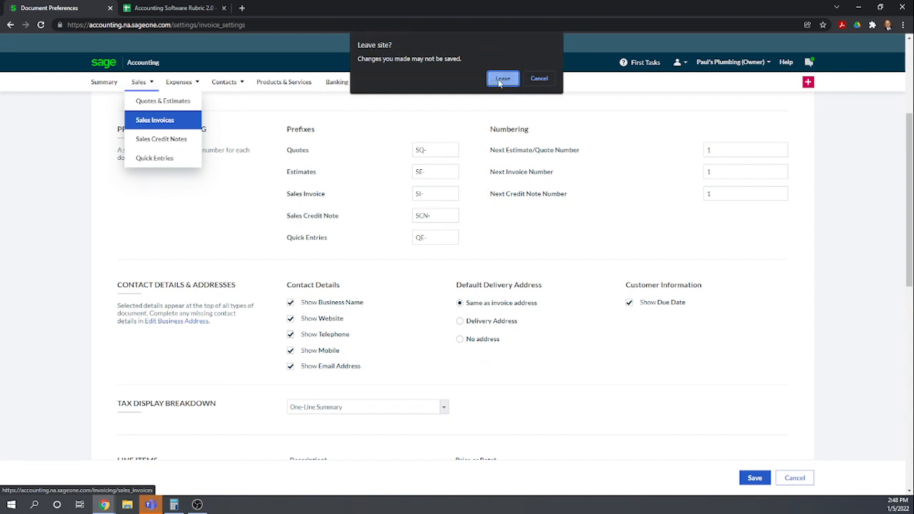
left_click(504, 82)
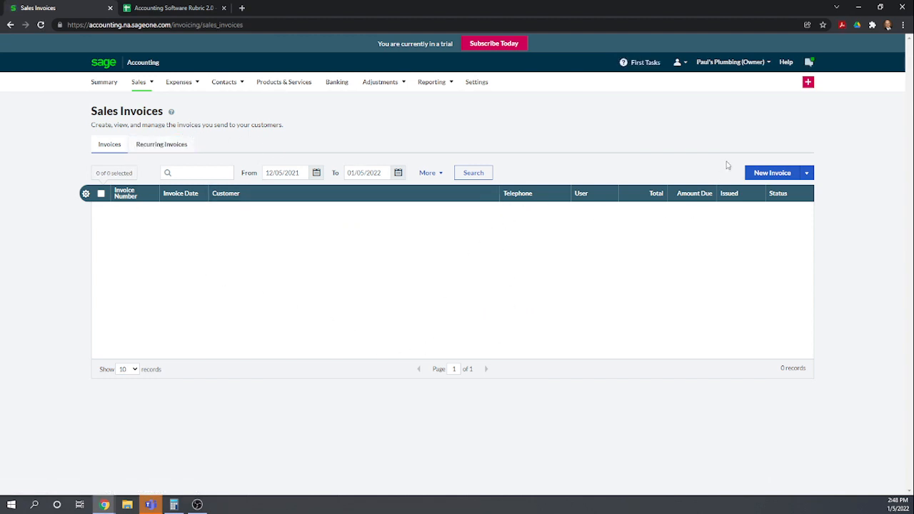
left_click(762, 175)
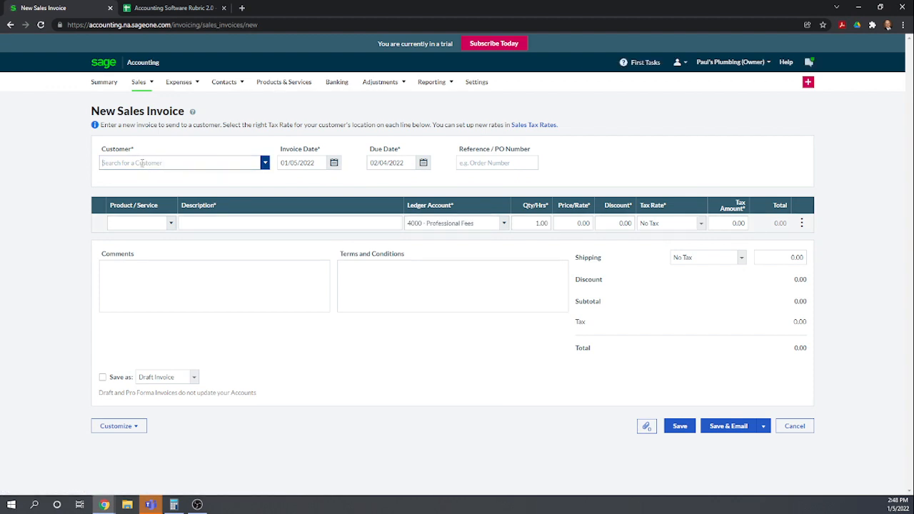
type("Family")
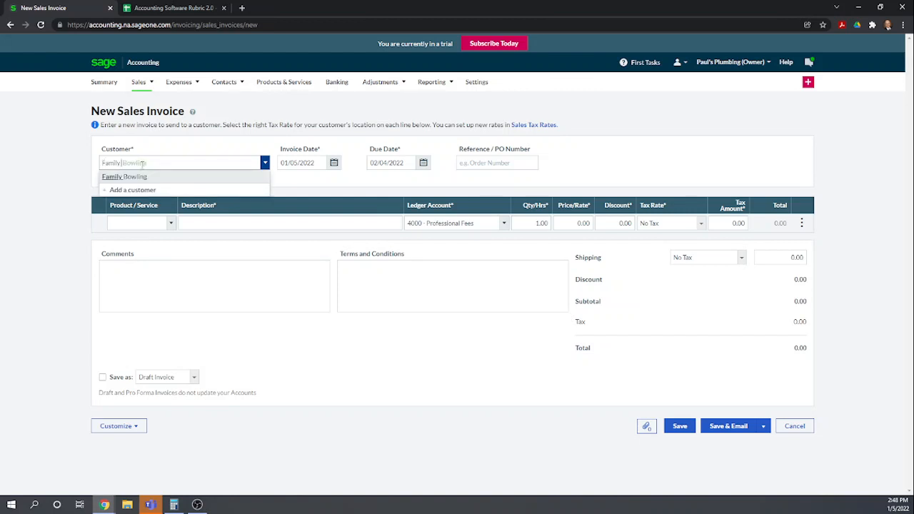
left_click(135, 181)
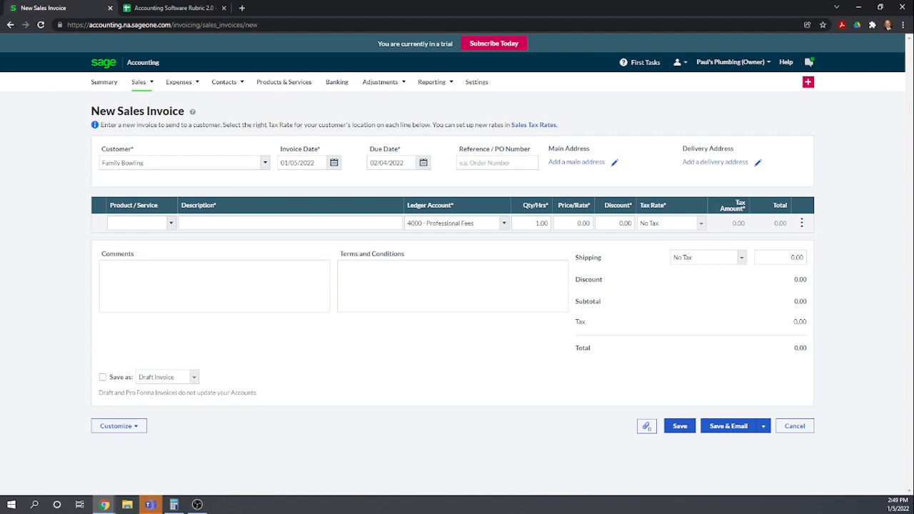
Add a Contract Labor (CL) line to the invoice with a quantity of 40 hours
left_click(172, 224)
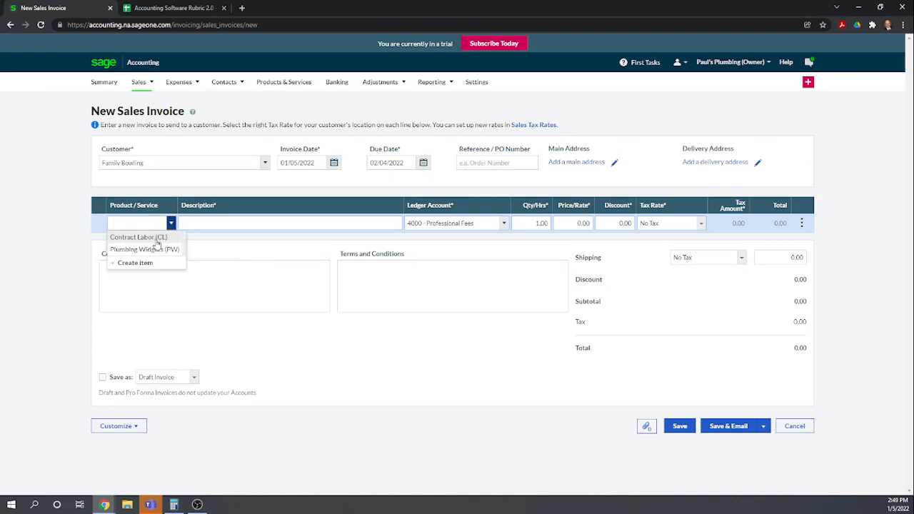
left_click(156, 239)
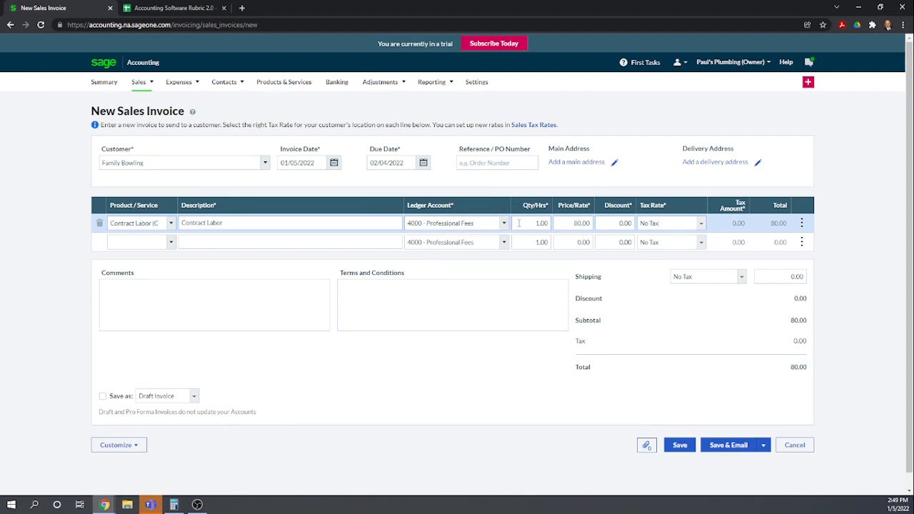
left_click(531, 223)
type("40")
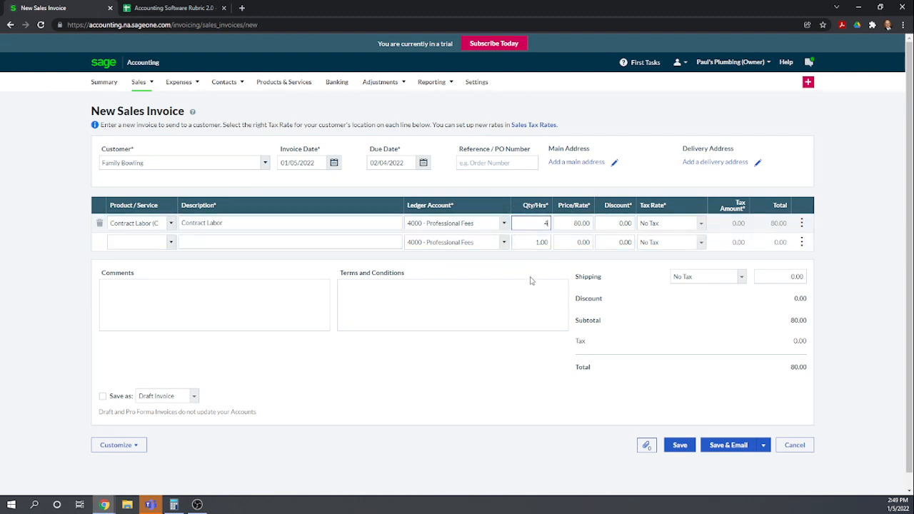
left_click(511, 266)
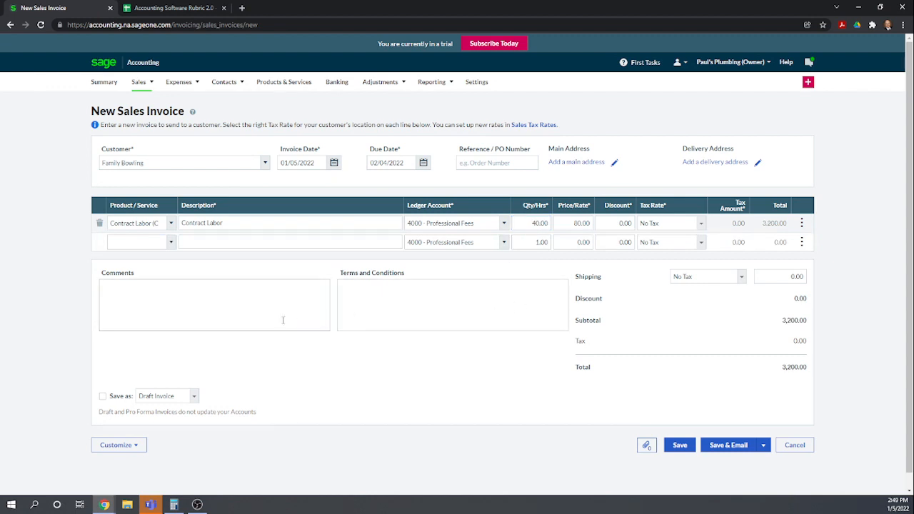
Cancel the unsaved sales invoice and open the Products & Services list
left_click(112, 242)
left_click(172, 242)
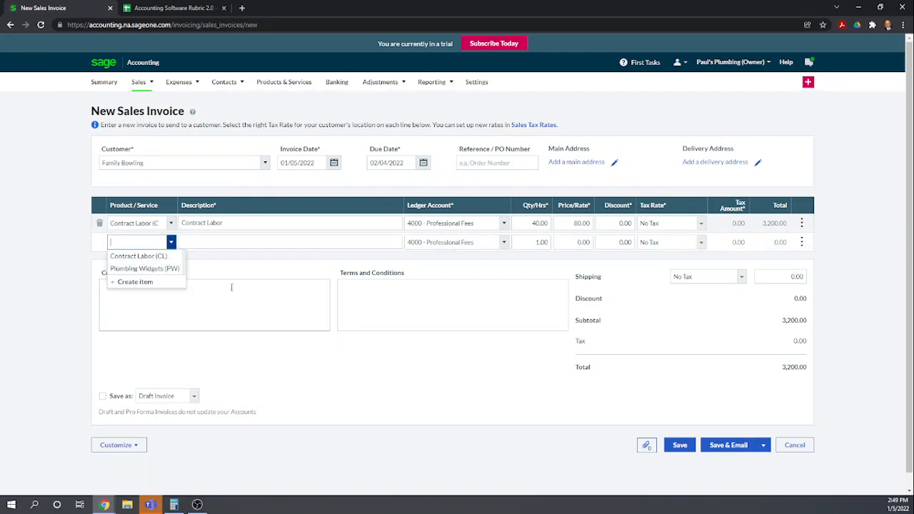
left_click(350, 365)
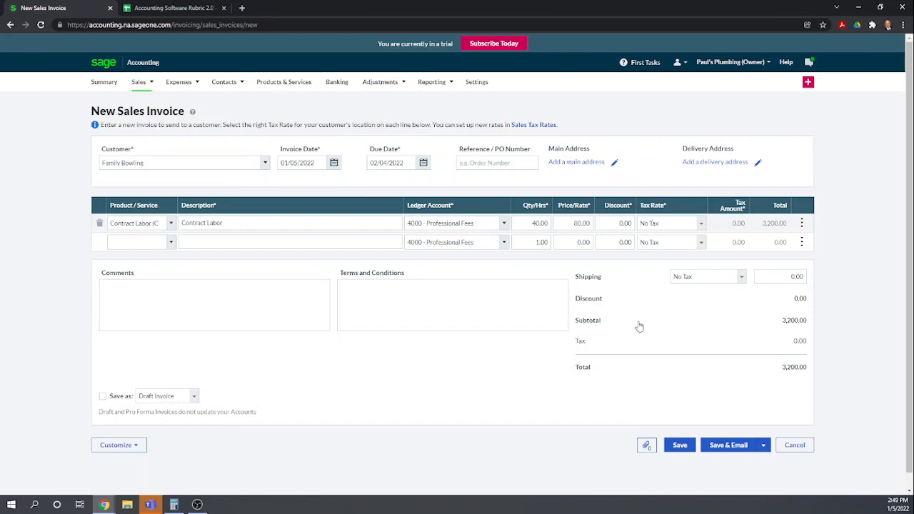
left_click(792, 448)
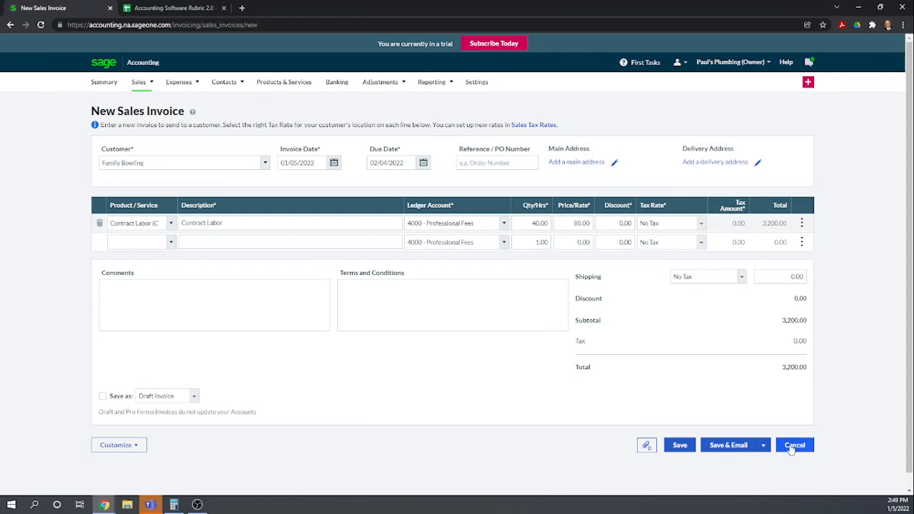
left_click(273, 84)
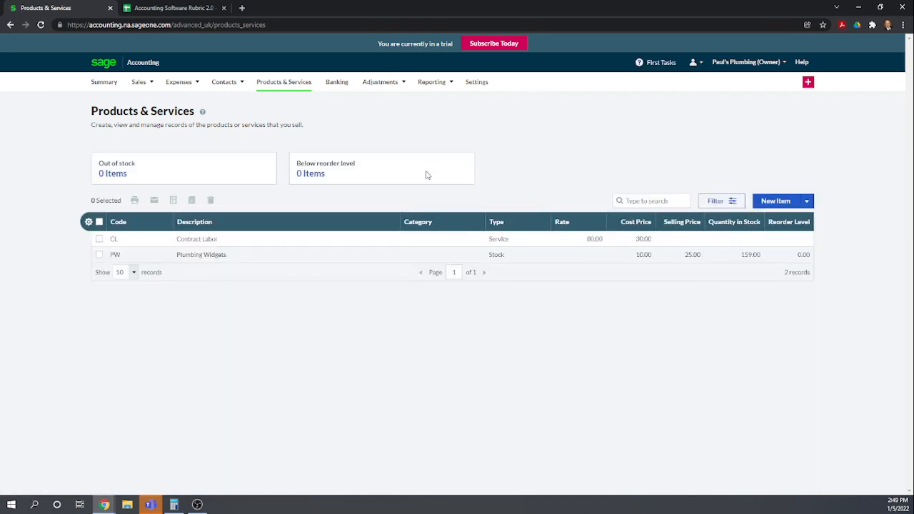
Start a new non-stock item with item code Permit and description Permits
left_click(763, 202)
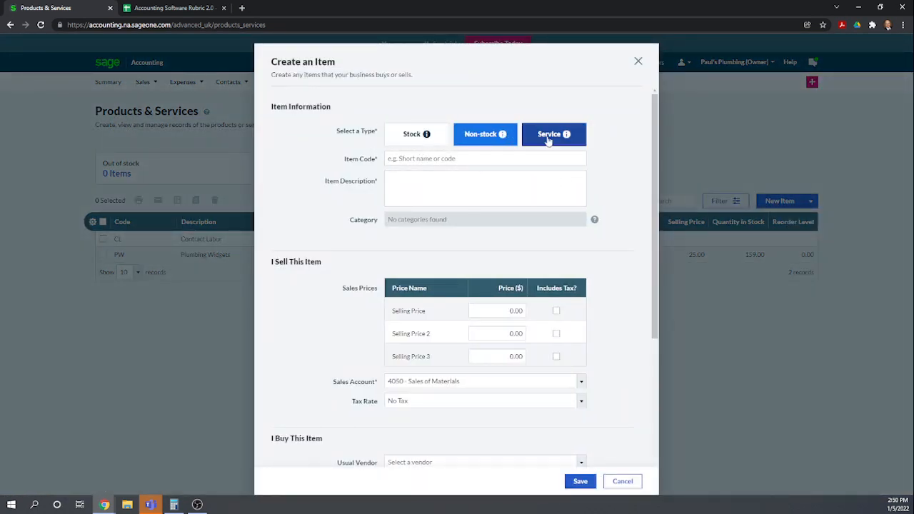
left_click(509, 163)
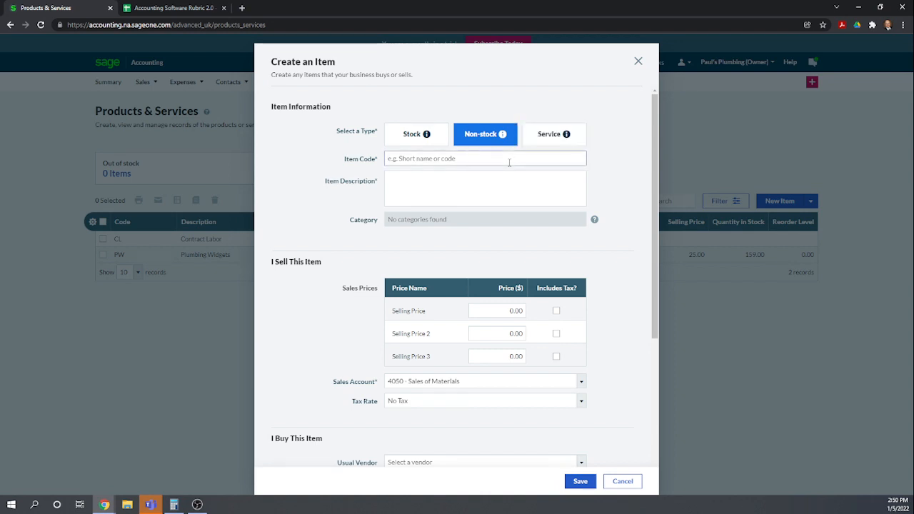
type("Perm")
left_click(462, 191)
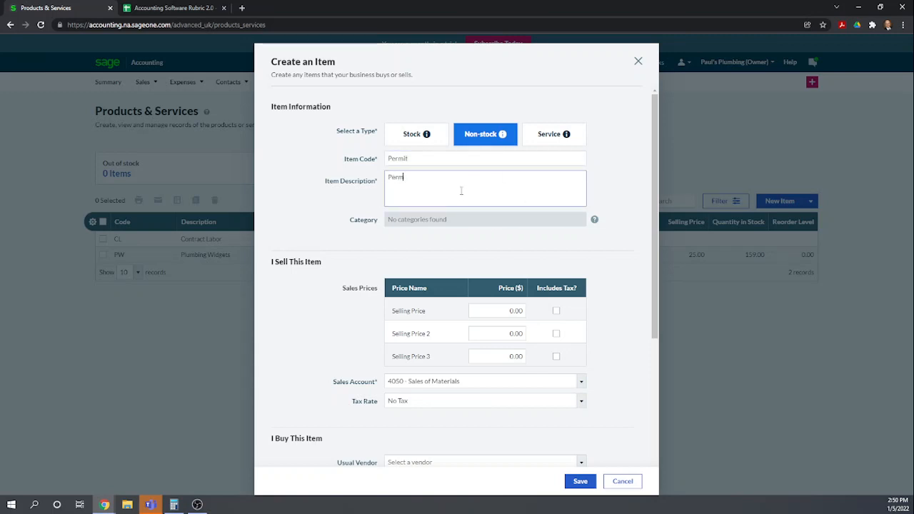
key("Tab")
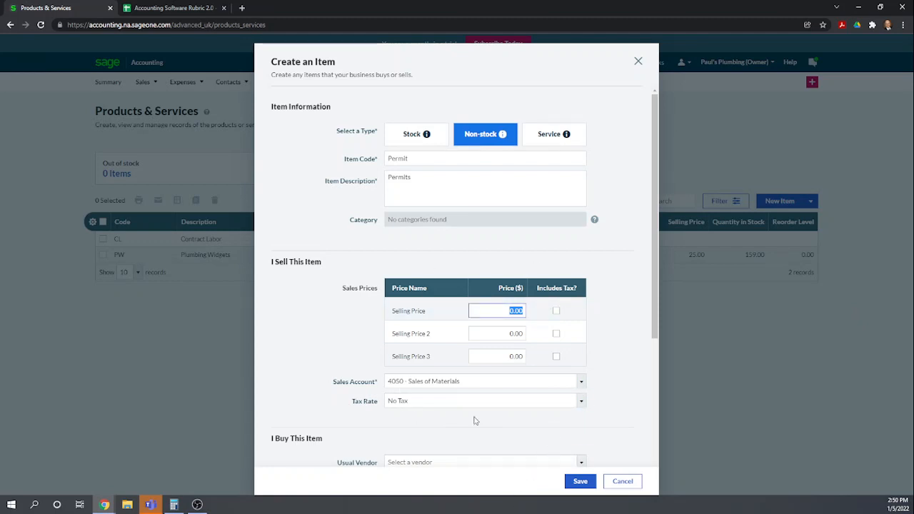
Set the new item's sales account to 4300 - Other Income
scroll(475, 421, "down", 1)
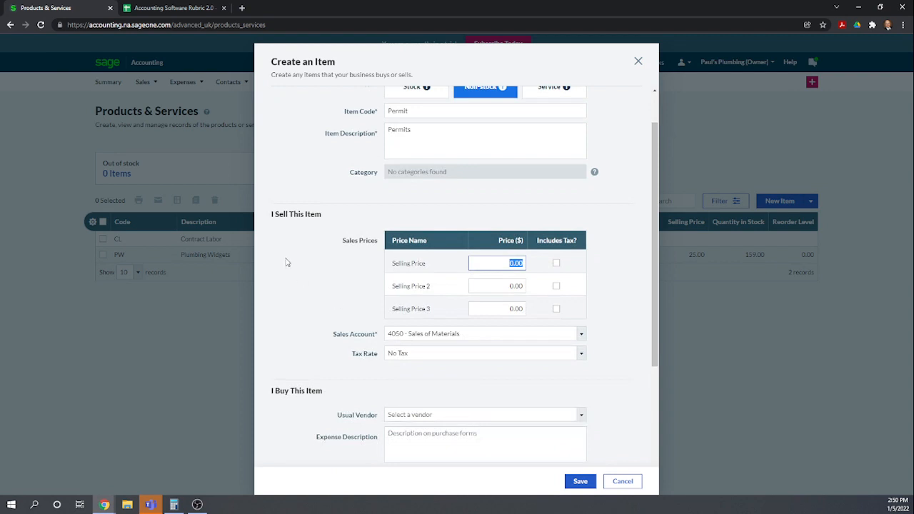
scroll(296, 268, "up", 1)
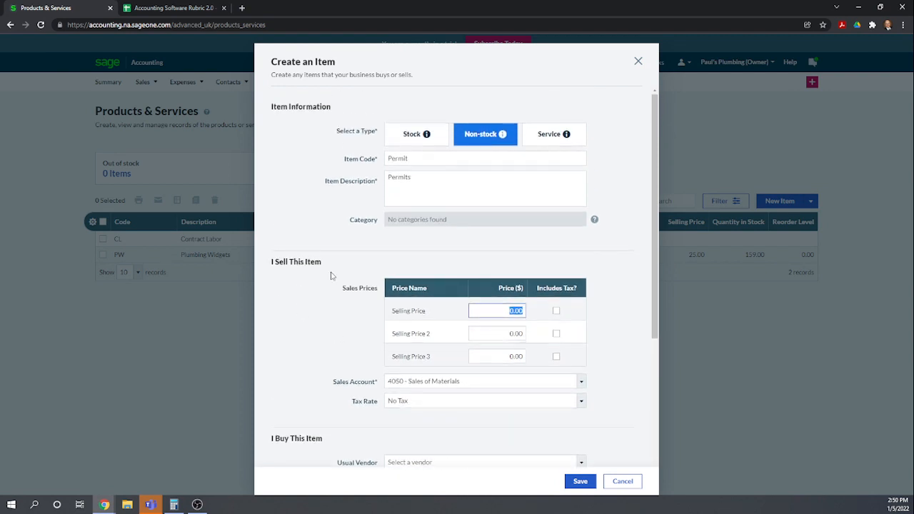
scroll(334, 300, "down", 3)
scroll(332, 325, "up", 3)
scroll(279, 333, "down", 2)
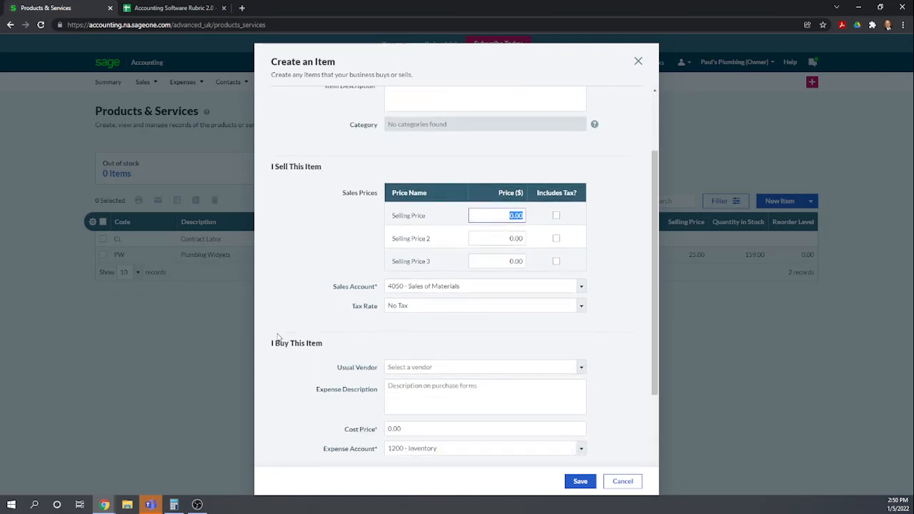
scroll(512, 250, "down", 3)
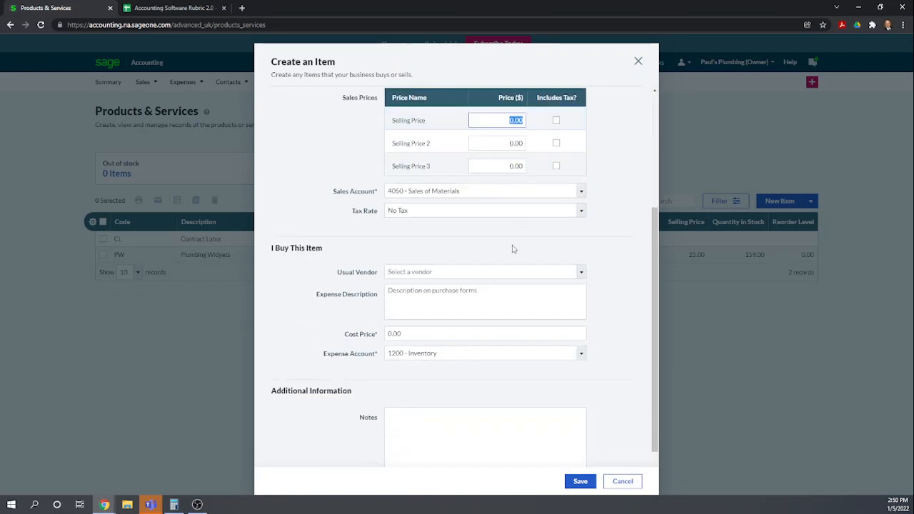
scroll(535, 269, "up", 4)
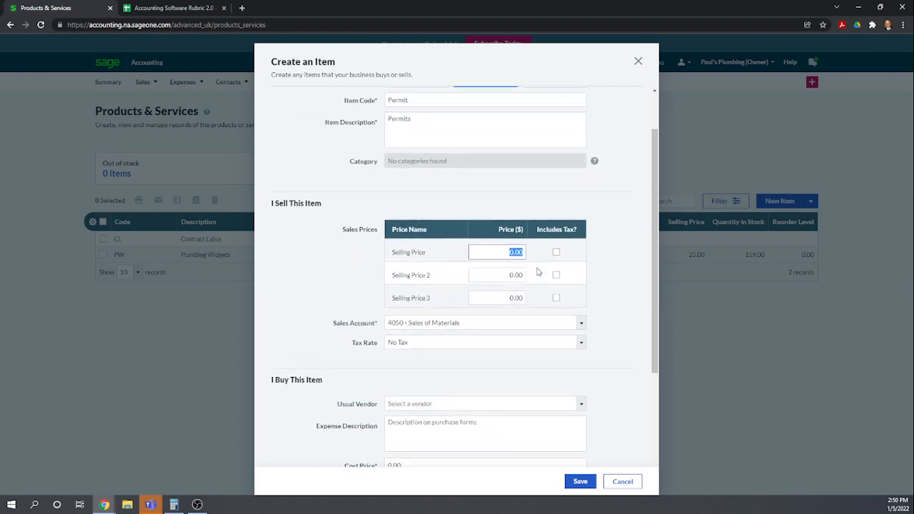
scroll(537, 270, "up", 1)
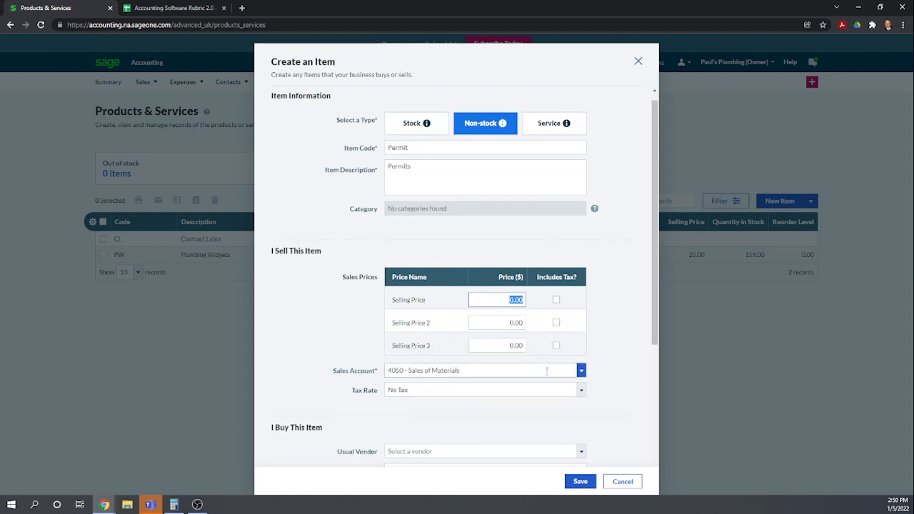
left_click(583, 371)
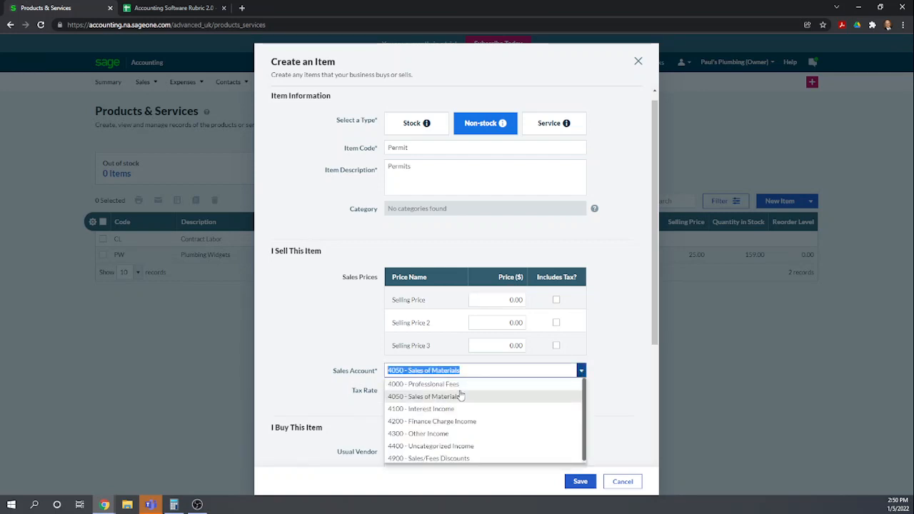
left_click(435, 434)
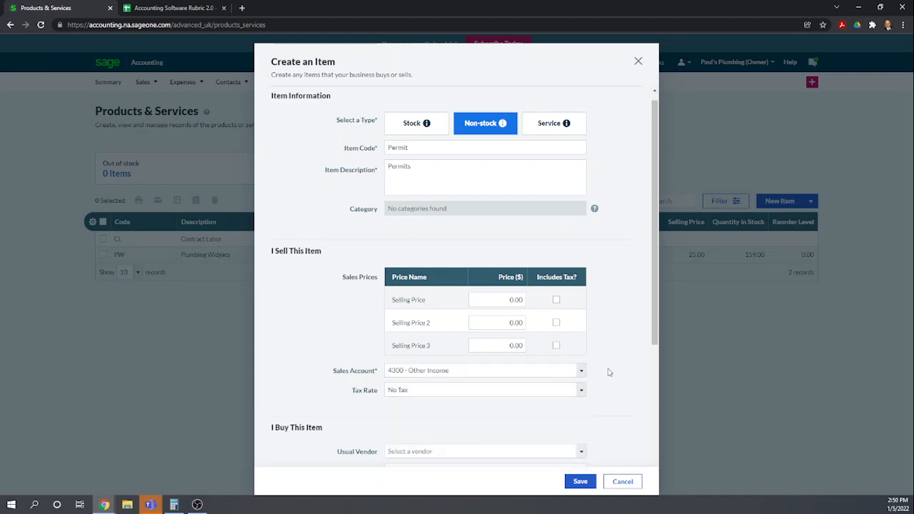
Set the item's expense account to 5000 - Cost of Sales and save the item
scroll(619, 367, "down", 2)
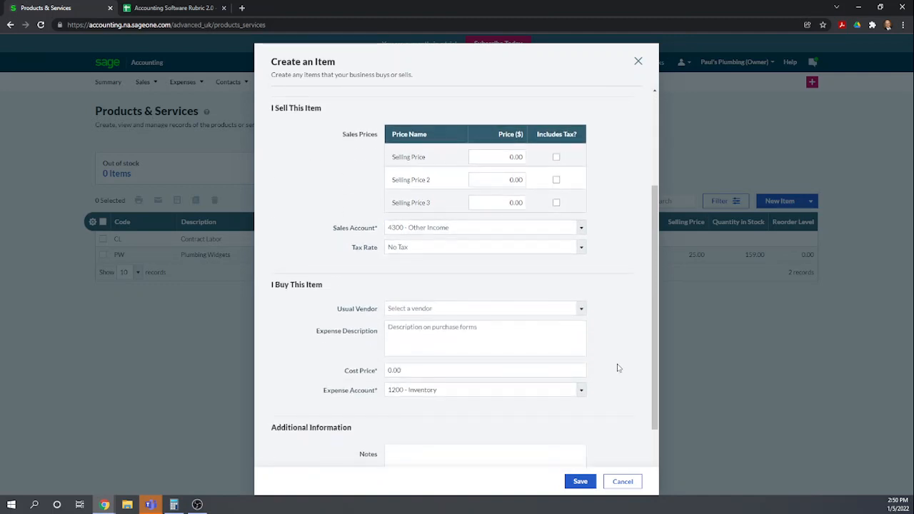
scroll(508, 331, "down", 1)
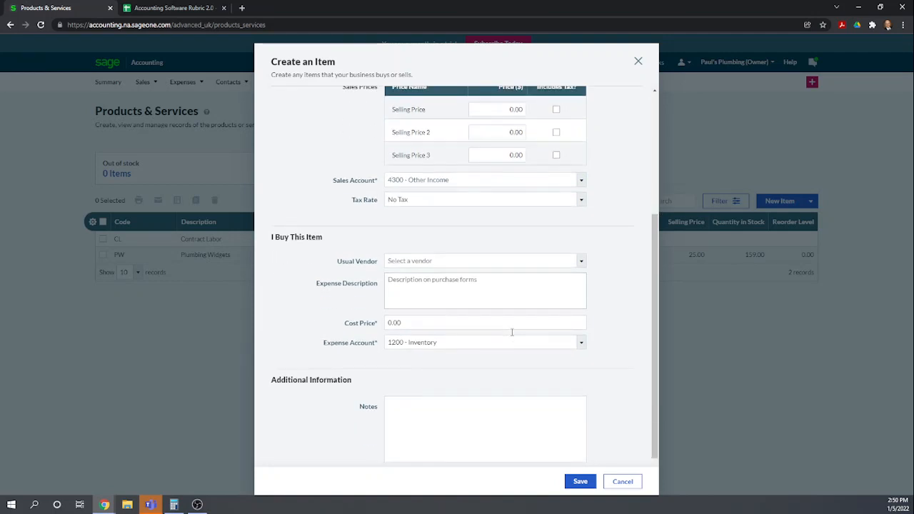
left_click(580, 343)
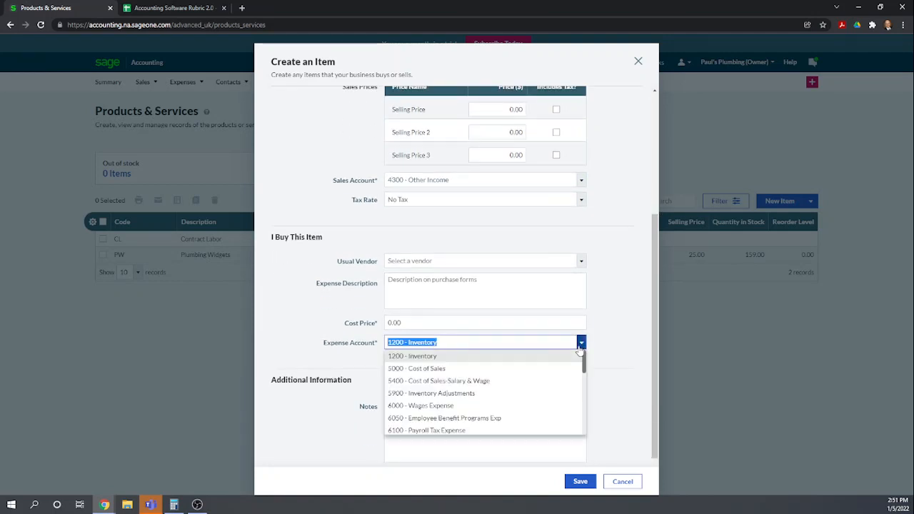
left_click(421, 370)
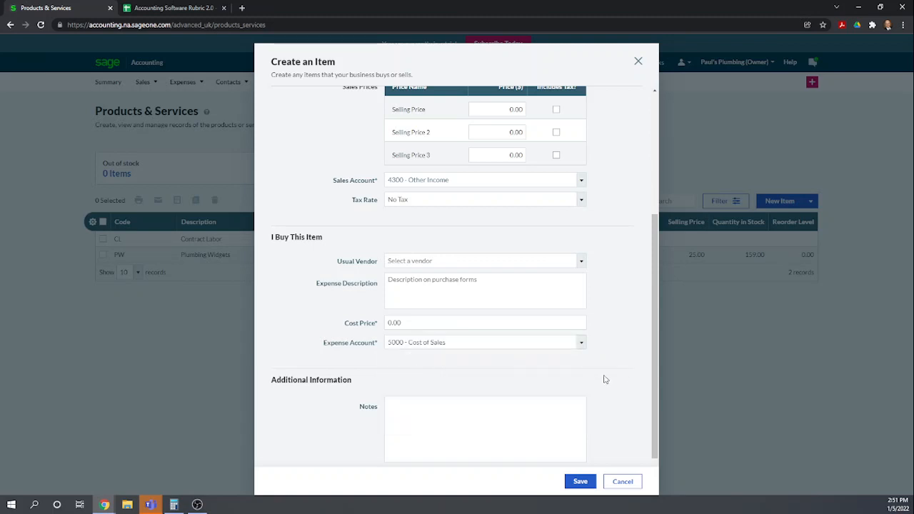
scroll(605, 372, "up", 3)
scroll(605, 372, "down", 4)
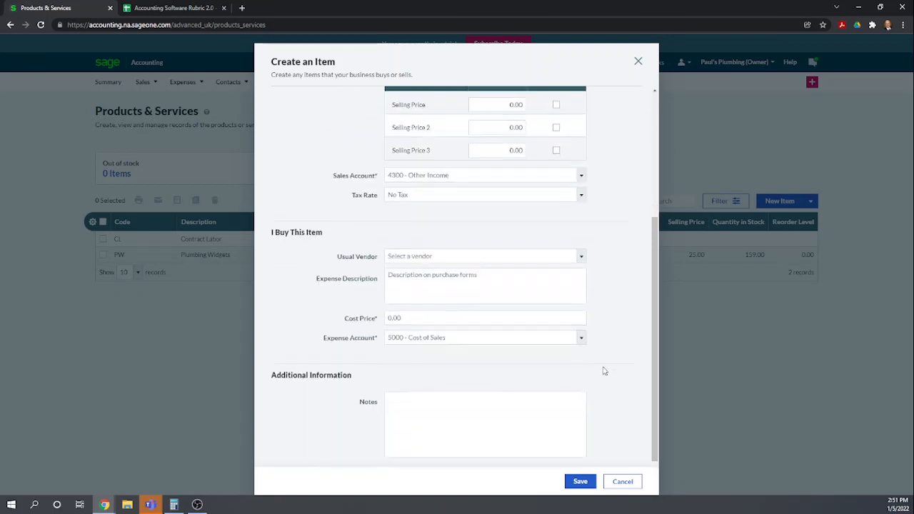
left_click(581, 483)
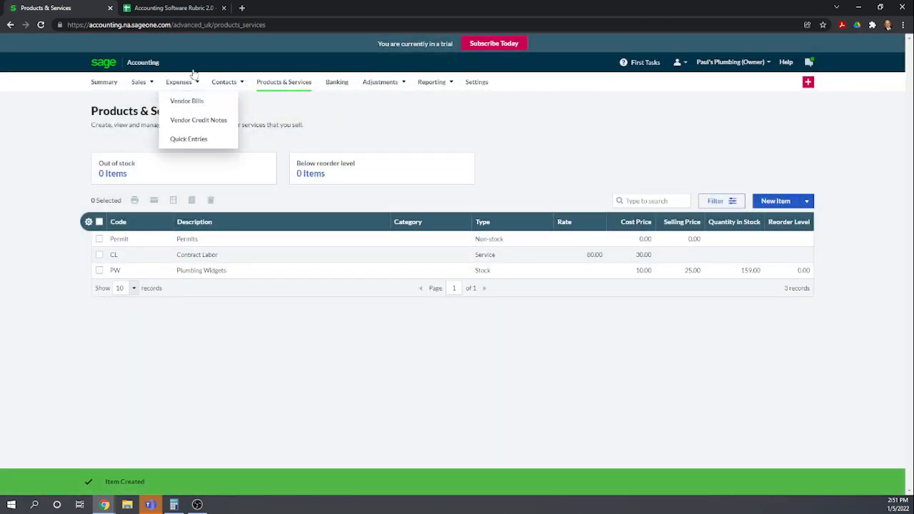
Open Sales Invoices and start a new invoice for customer Family Bowling
mouse_move(138, 84)
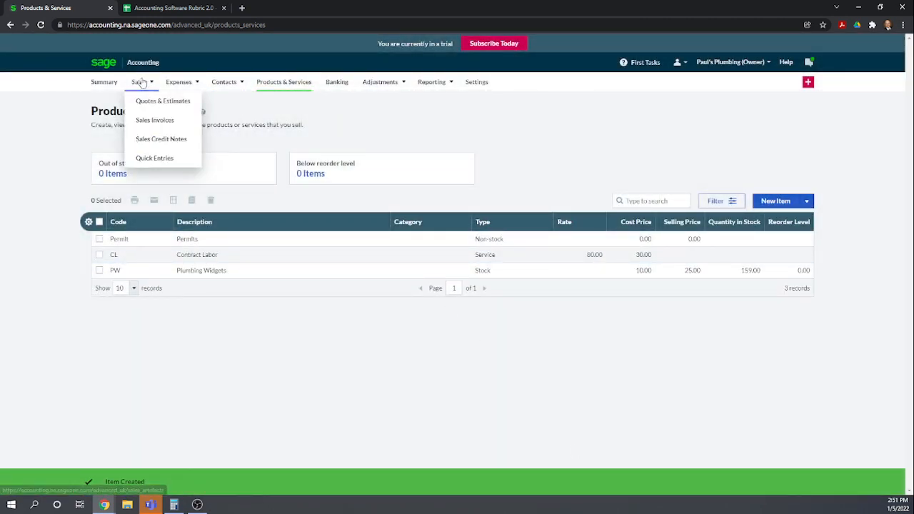
left_click(148, 128)
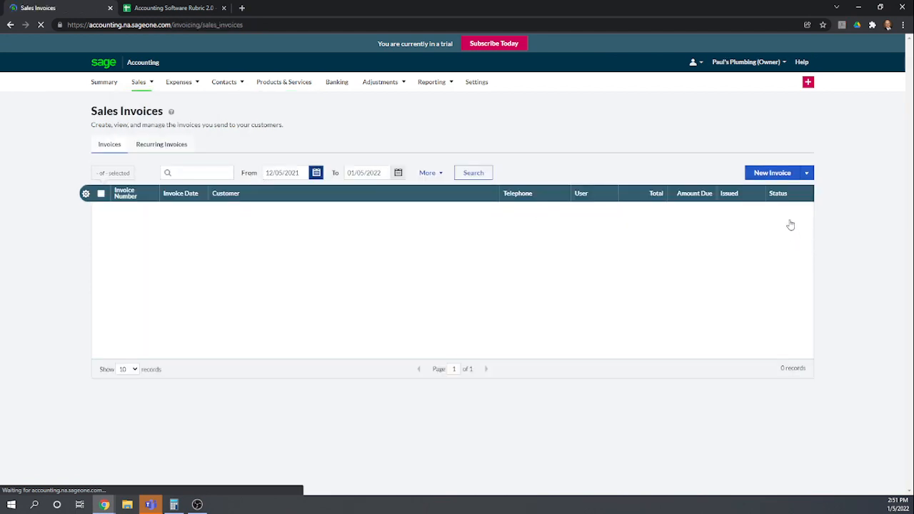
left_click(771, 174)
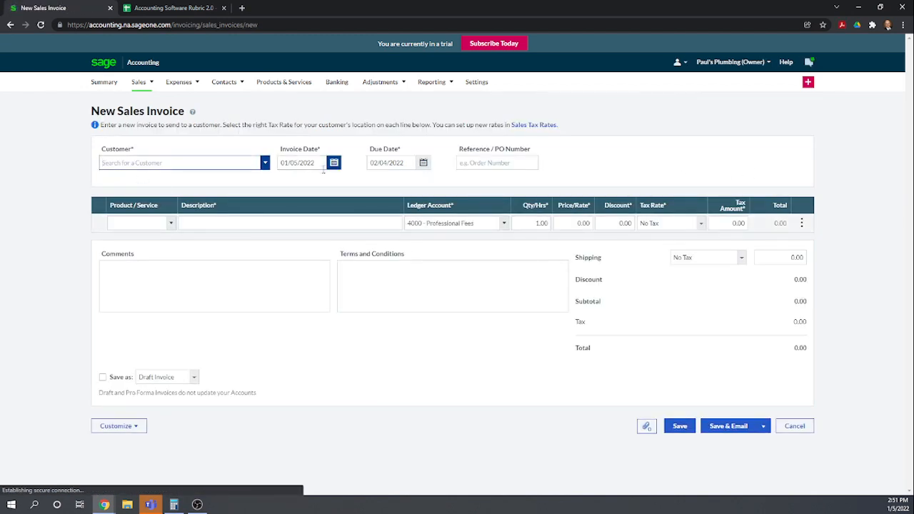
left_click(261, 162)
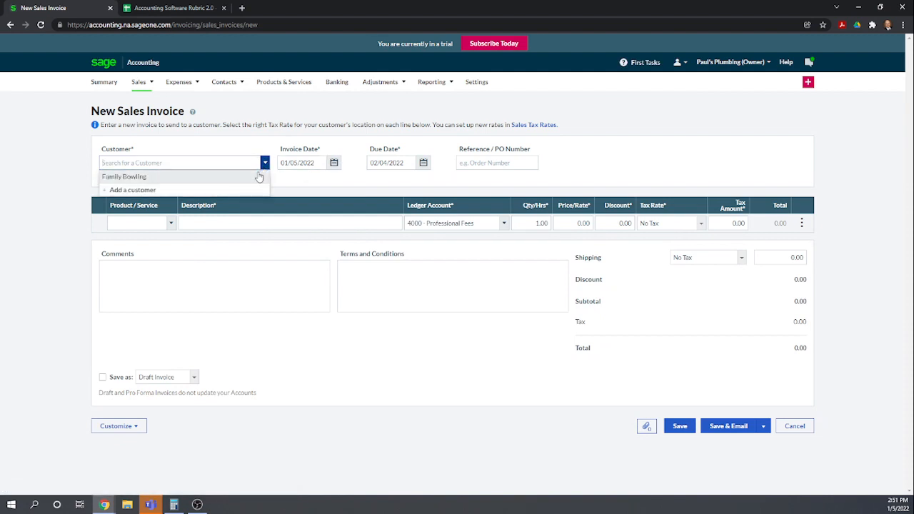
left_click(185, 183)
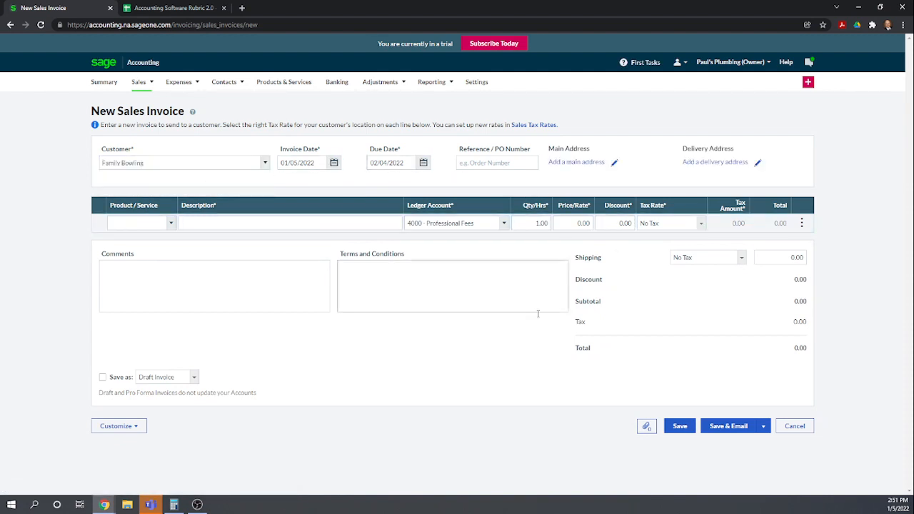
Add a Contract Labor (CL) line with a quantity of 40 to the new invoice
left_click(171, 222)
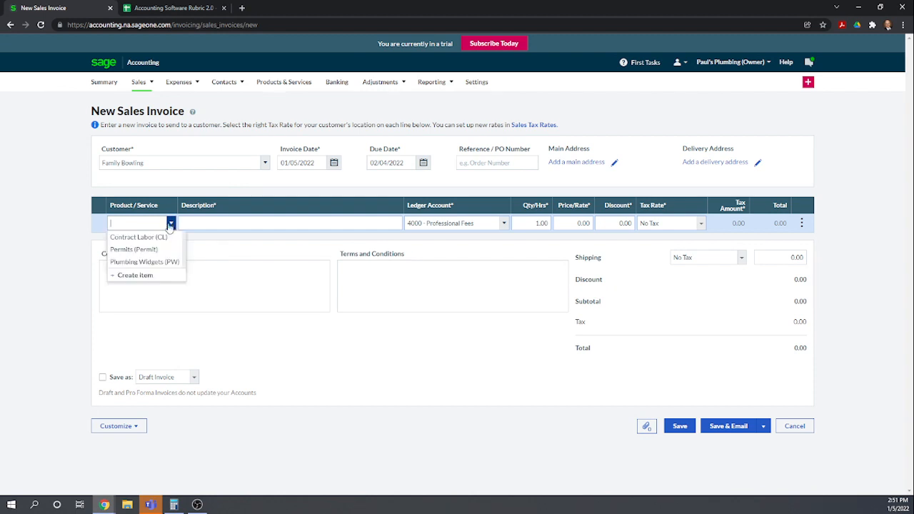
left_click(150, 238)
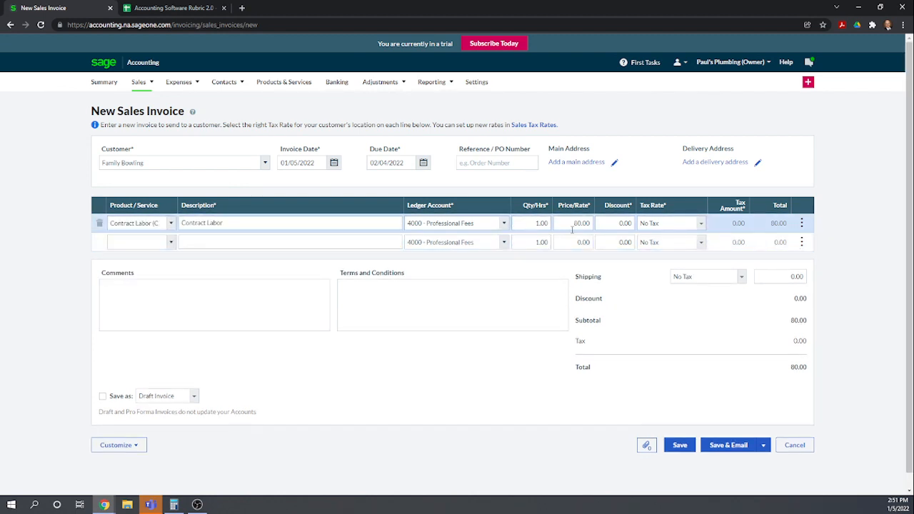
left_click(533, 223)
type("40")
left_click(241, 239)
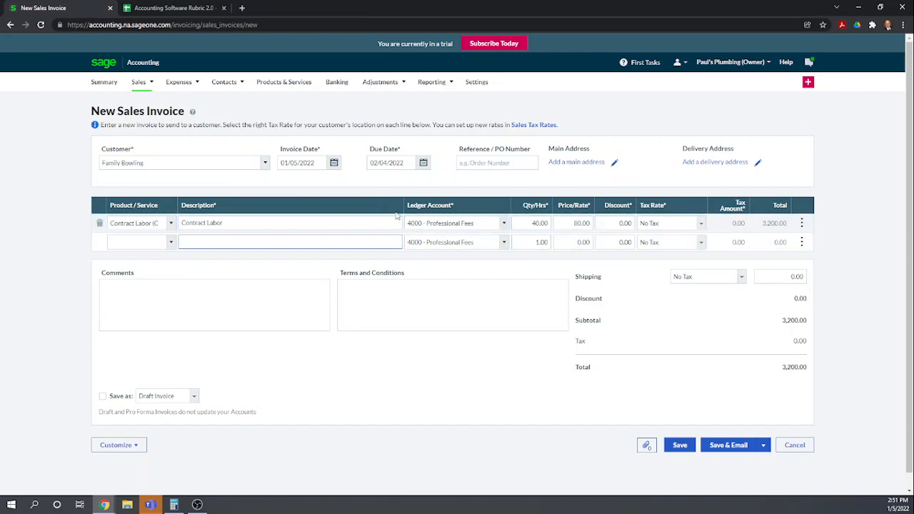
Add a Permits (Permit) line to the invoice with a price of 200
left_click(504, 223)
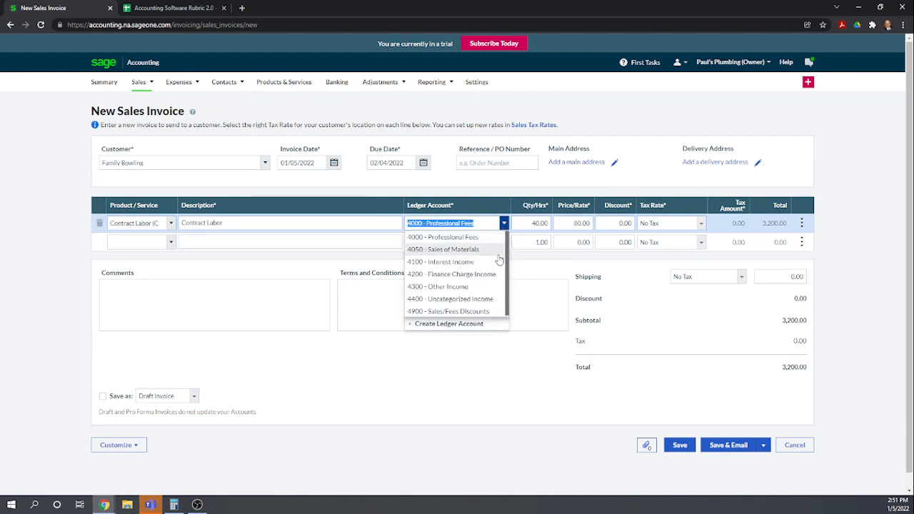
left_click(118, 243)
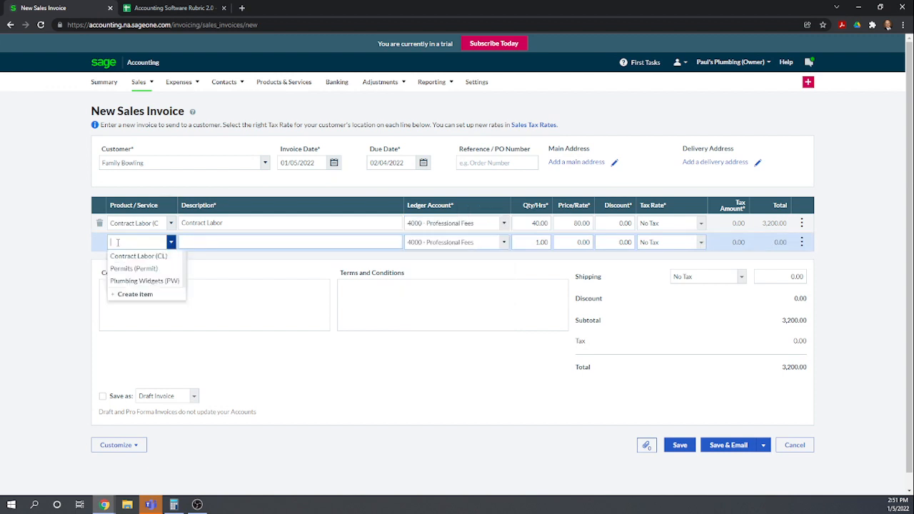
left_click(118, 269)
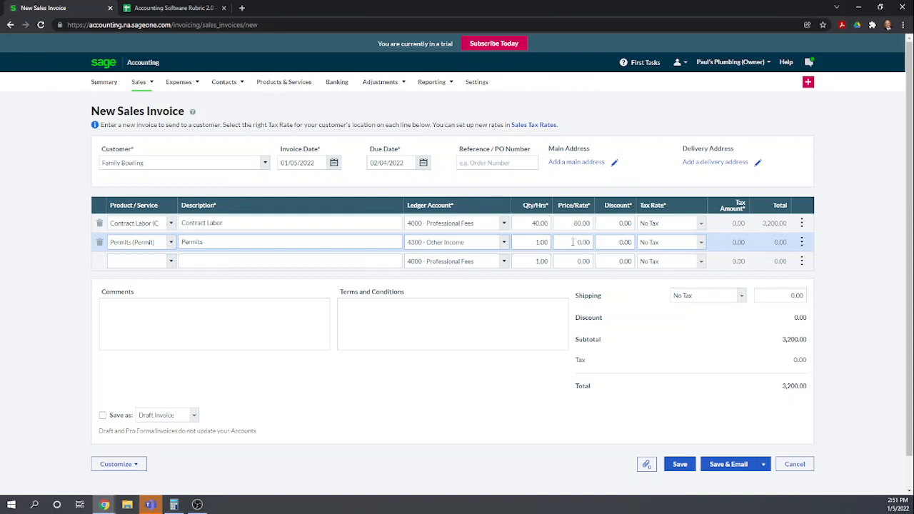
left_click_drag(585, 242, 595, 242)
type("200")
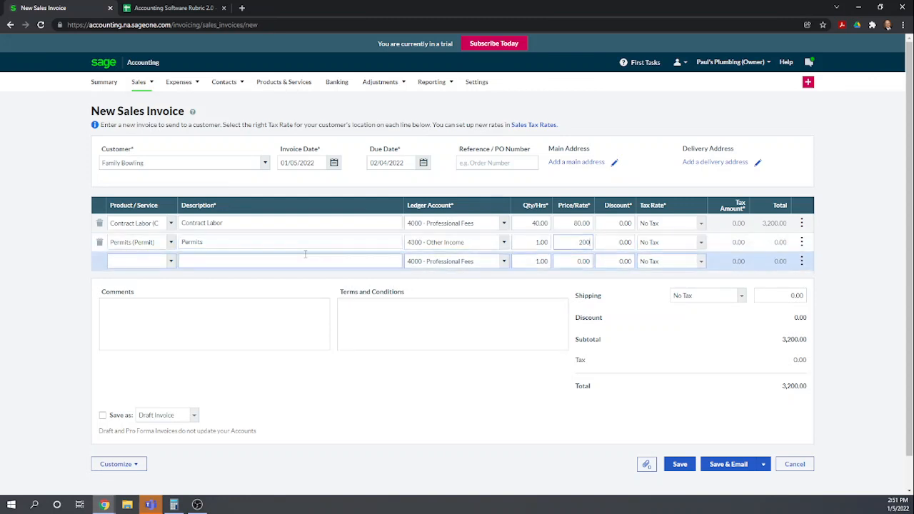
left_click(305, 255)
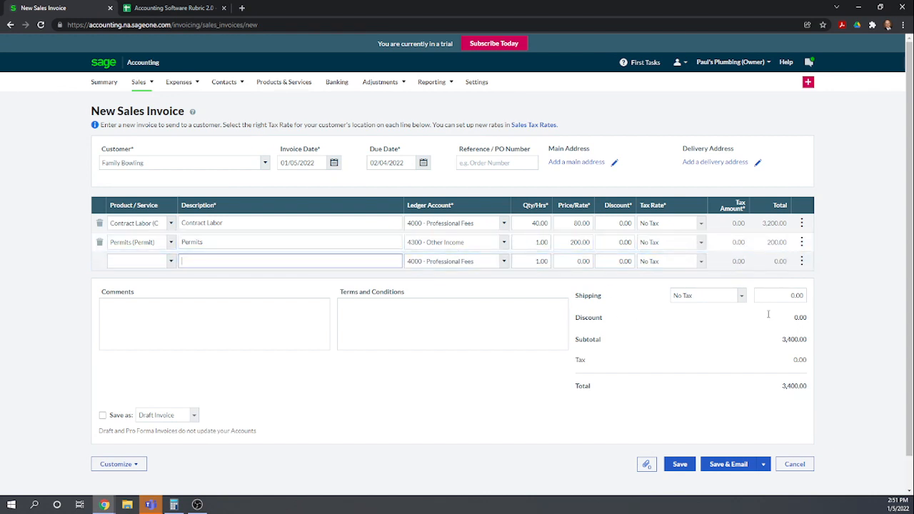
Save the Family Bowling invoice with Save & Print and close the print preview
scroll(461, 358, "down", 1)
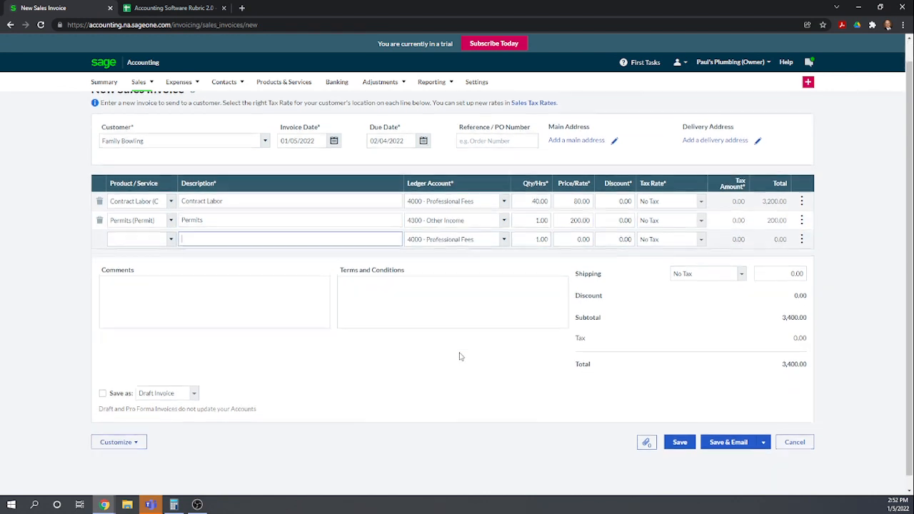
scroll(463, 359, "up", 1)
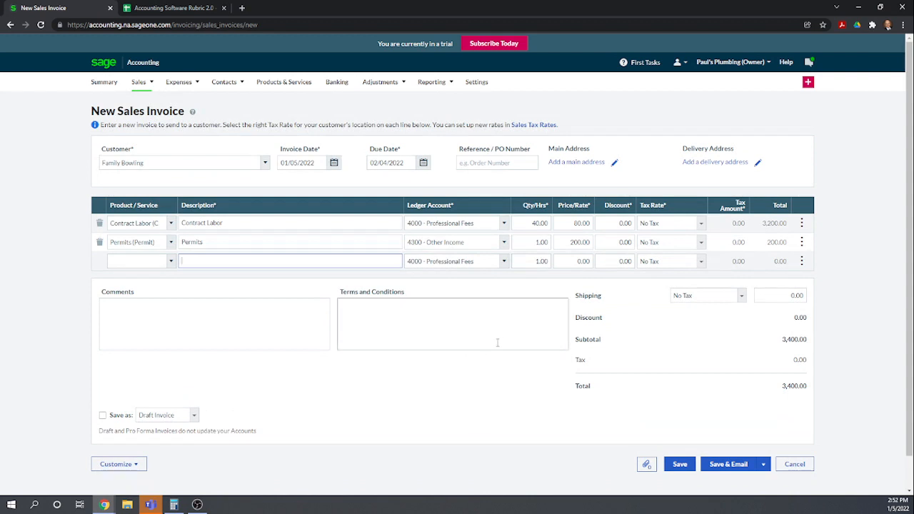
scroll(437, 376, "down", 1)
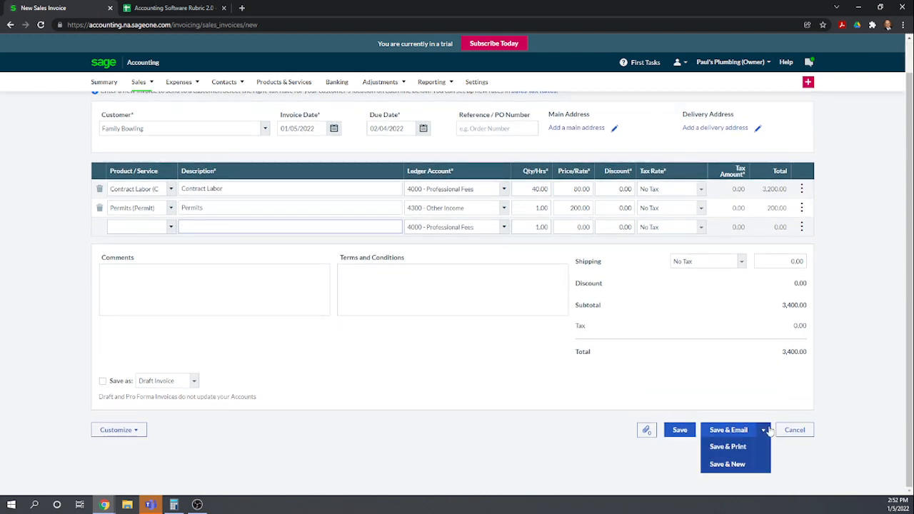
mouse_move(765, 432)
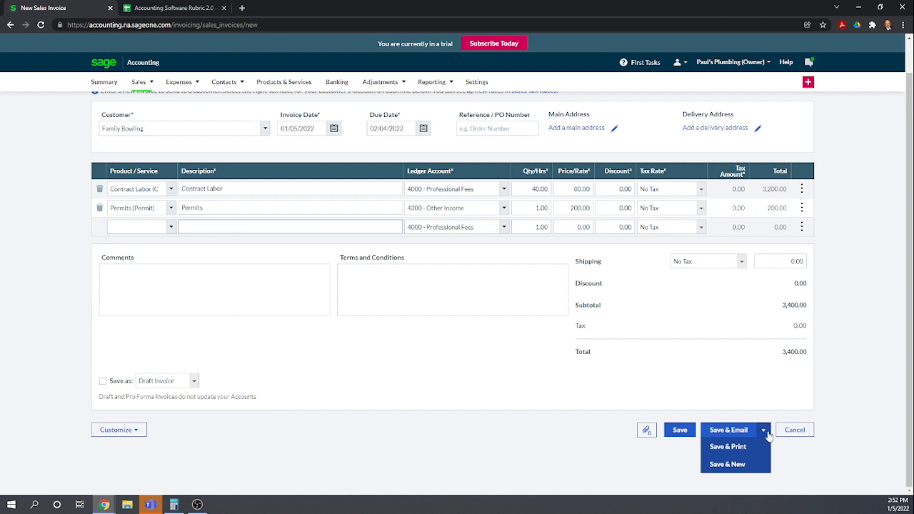
left_click(729, 447)
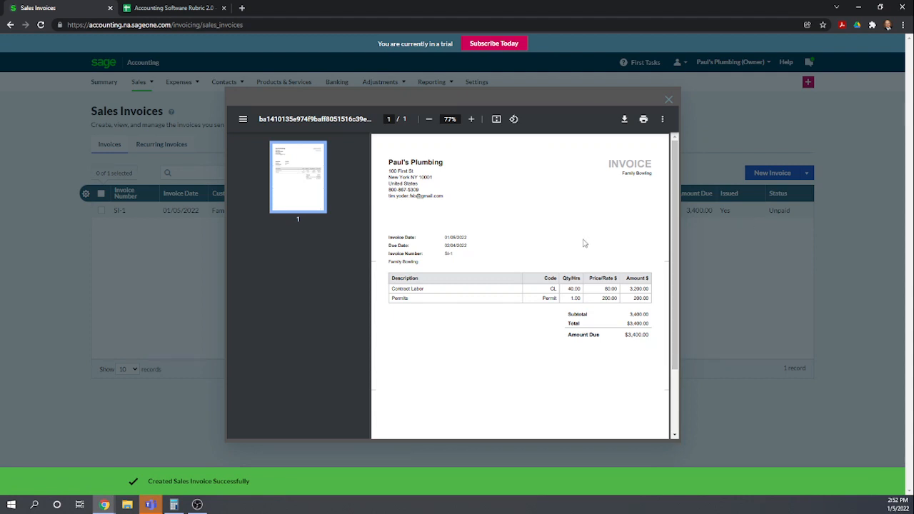
scroll(544, 302, "down", 2)
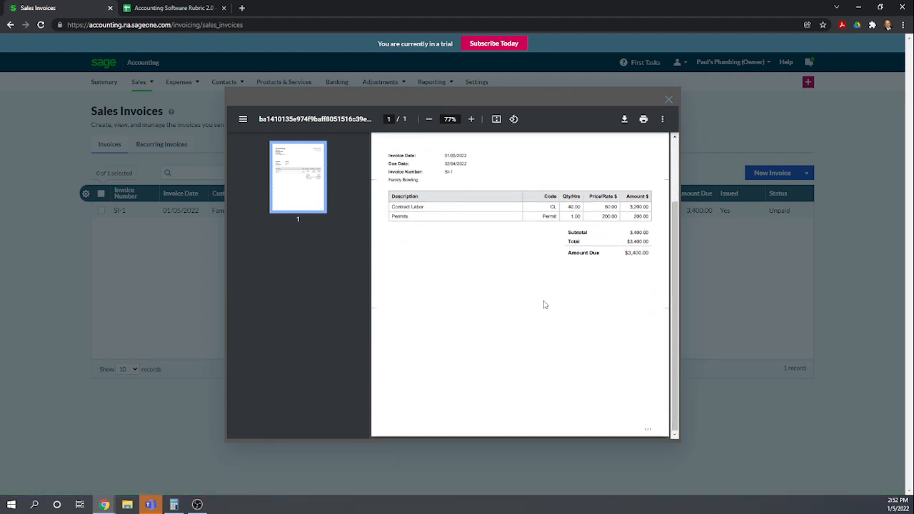
left_click(670, 105)
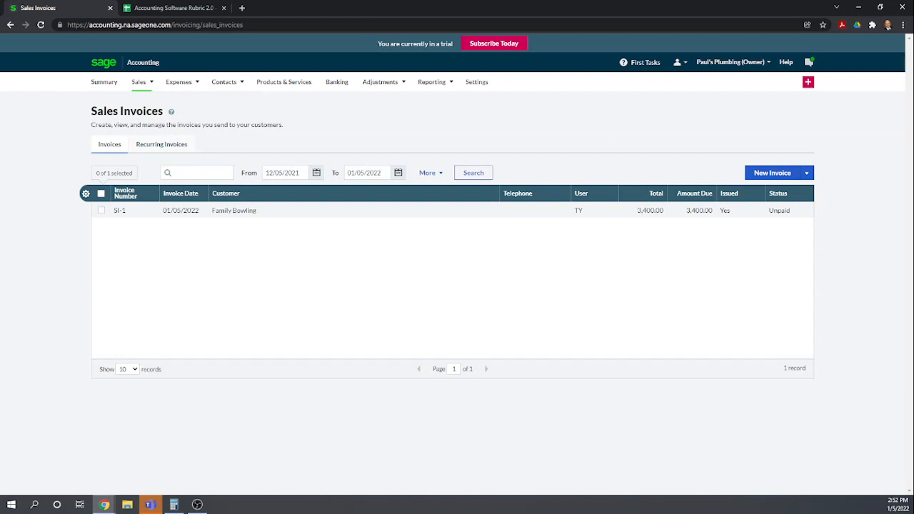
Switch to the rubric spreadsheet and score Create new customer through Email the invoice as 1 for Sage Business Cloud
left_click(140, 9)
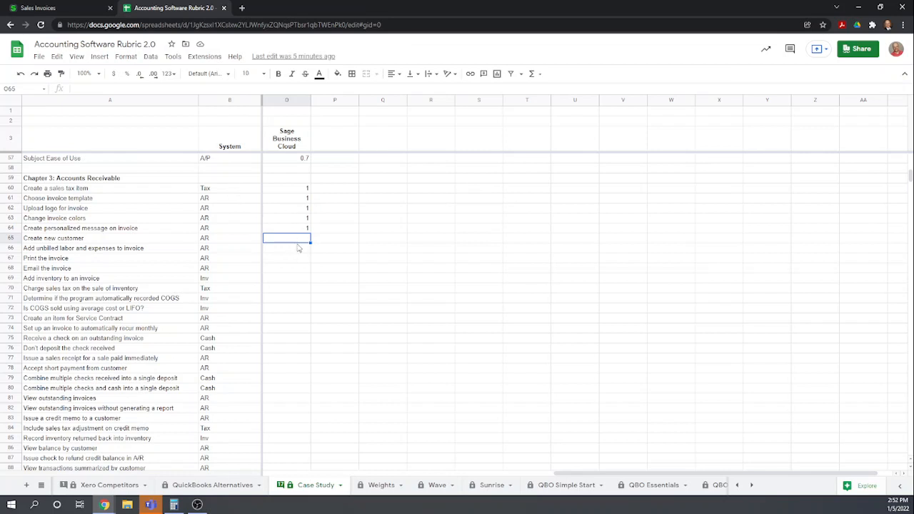
type("1")
key("Return")
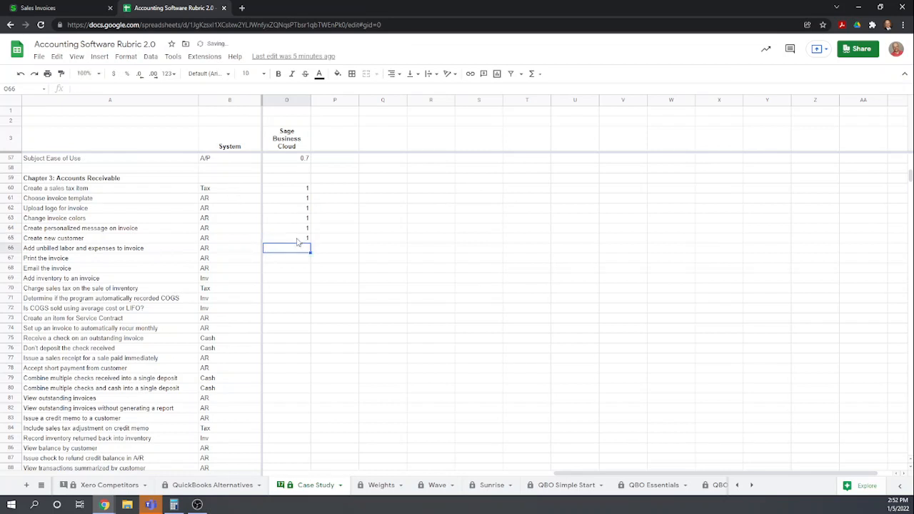
type("1")
key("Return")
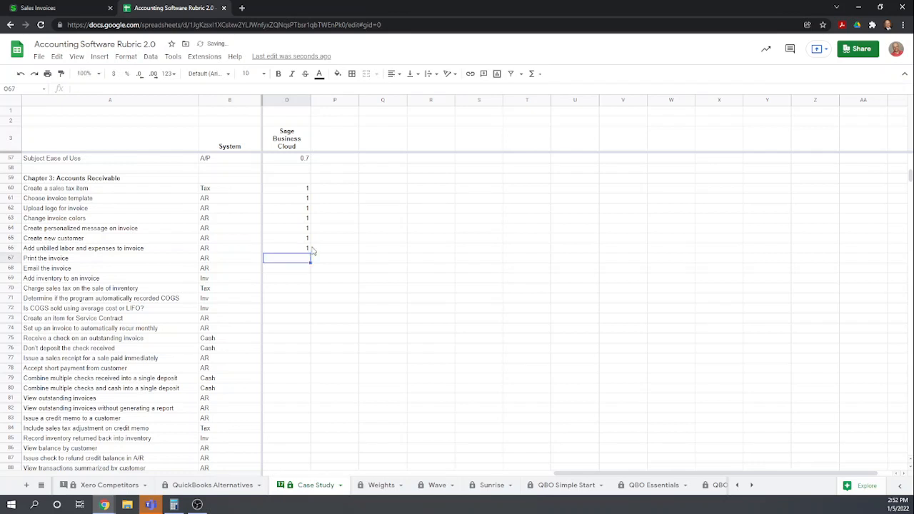
type("1")
key("Return")
type("1")
key("Return")
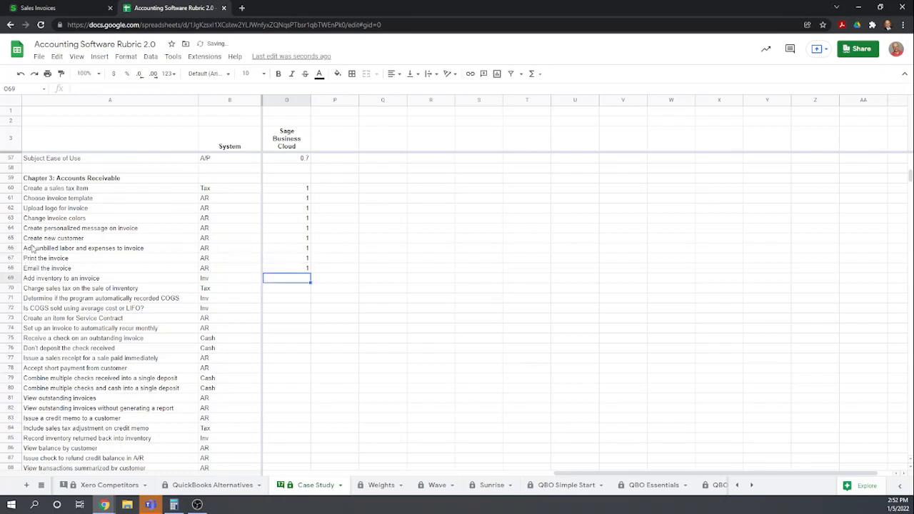
Change the score for Add unbilled labor and expenses to invoice to 0
left_click(303, 249)
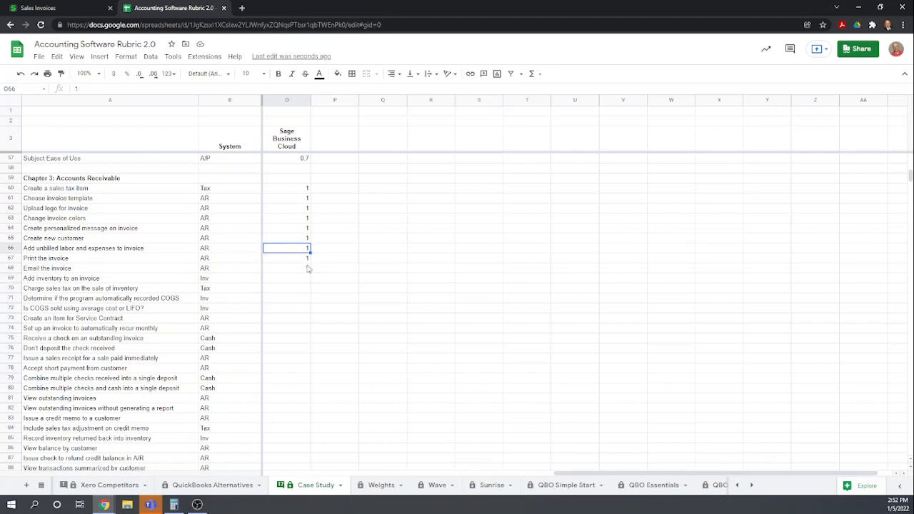
type("0")
key("Return")
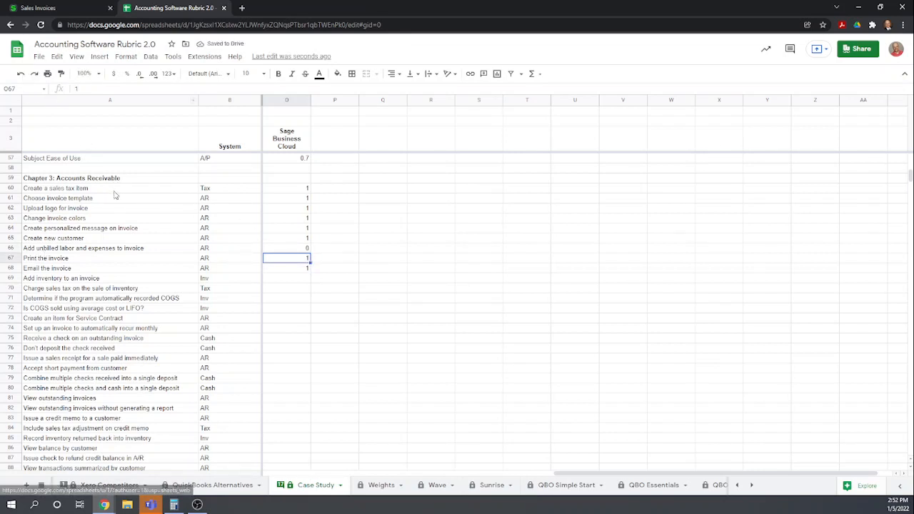
left_click(80, 250)
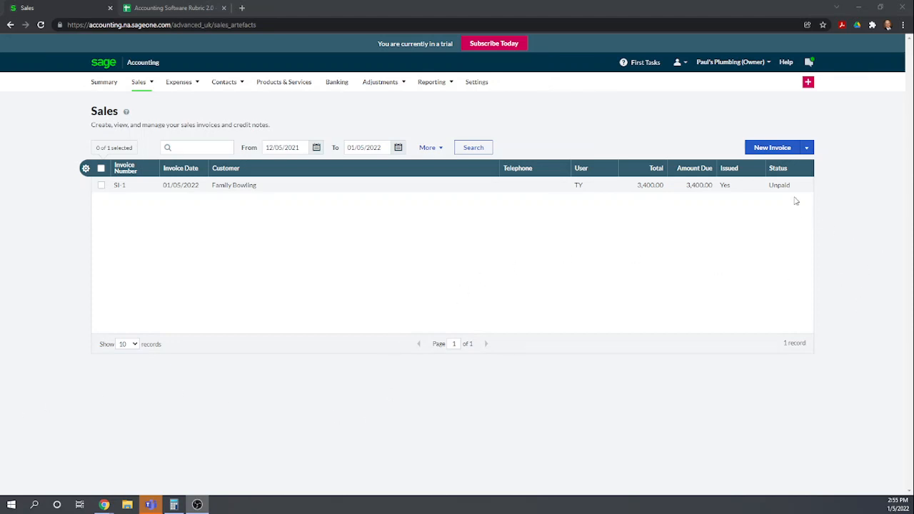
Start a new sales invoice and create customer Big-Time Diner with default account 4050 - Sales of Materials
left_click(762, 148)
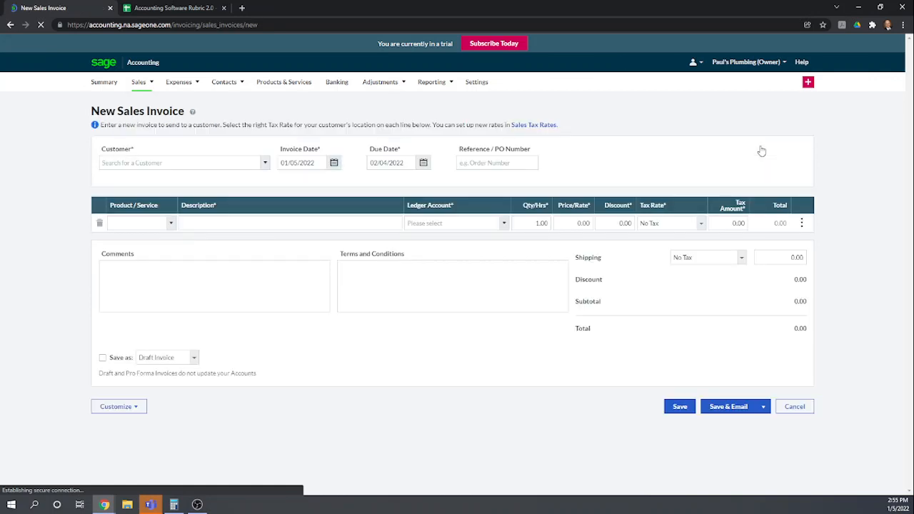
left_click(221, 164)
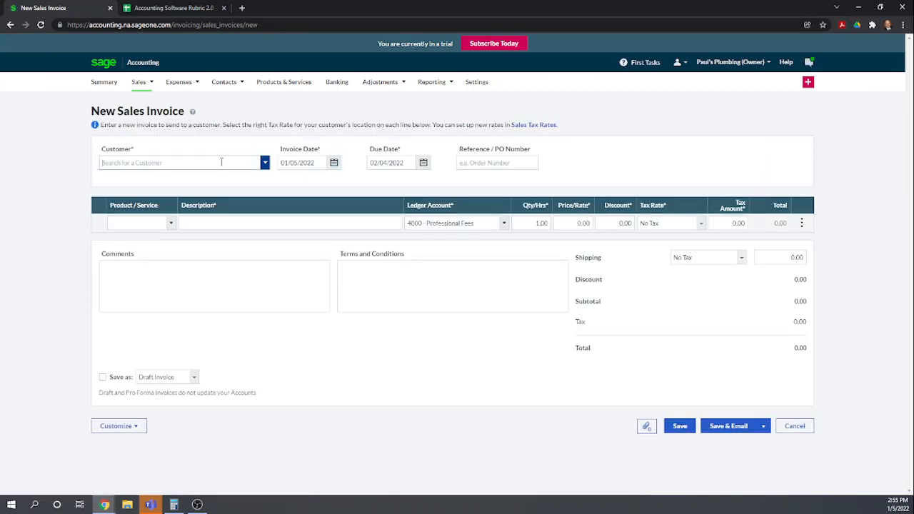
type("Big-Time Diner")
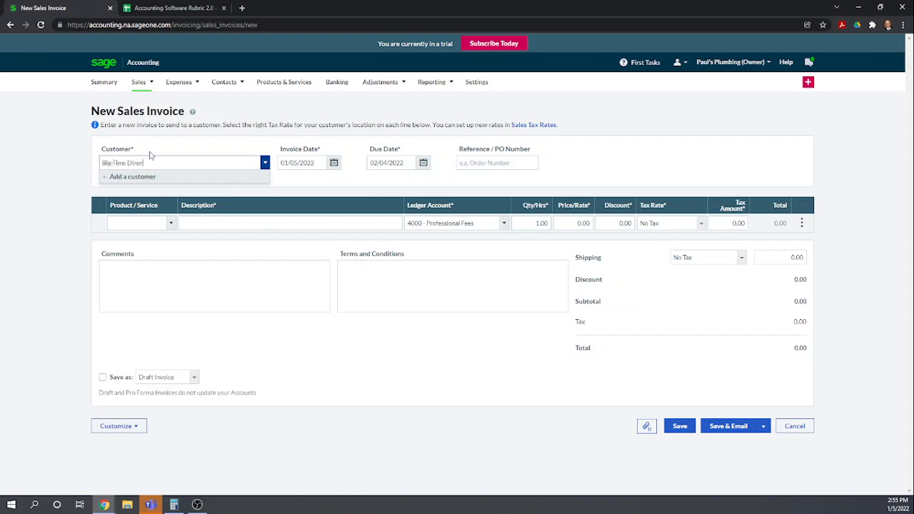
left_click(136, 177)
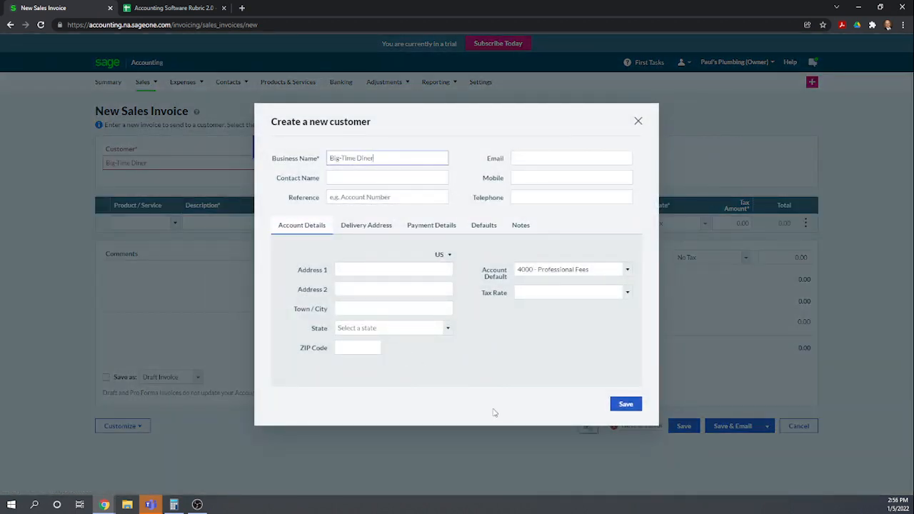
left_click(627, 270)
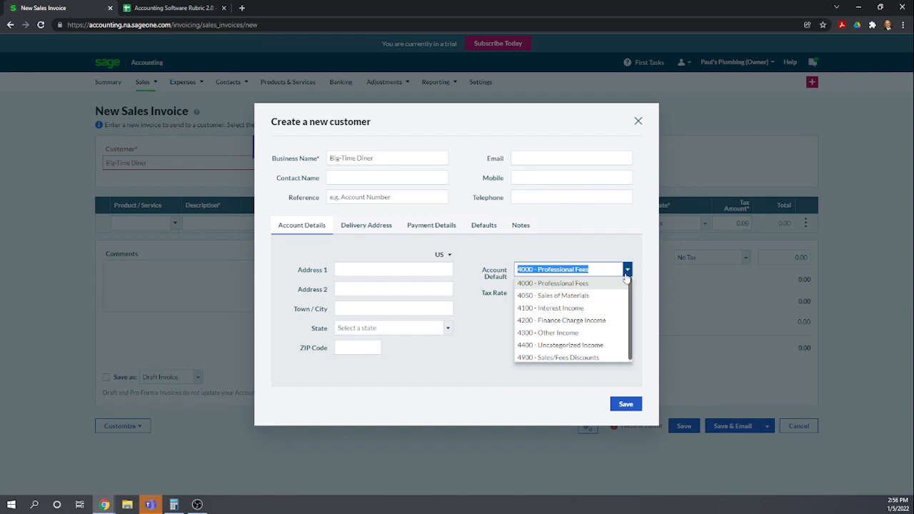
left_click(574, 296)
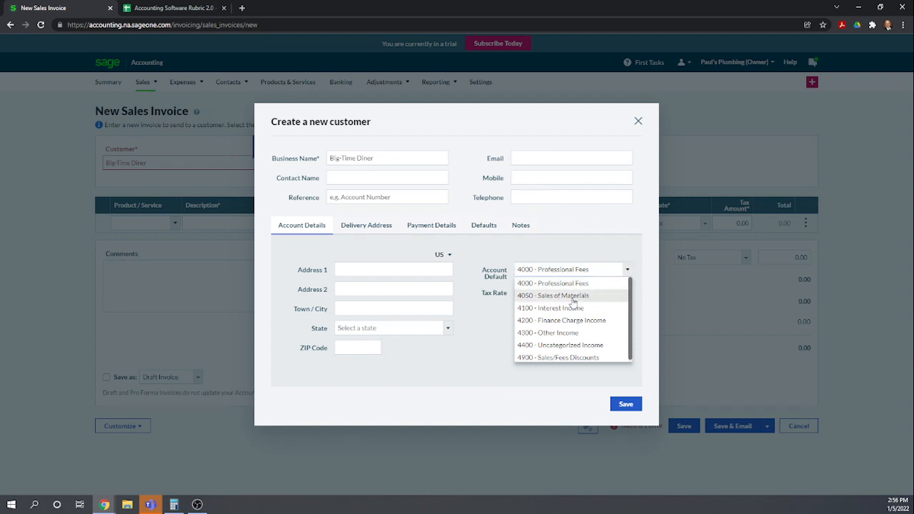
left_click(622, 405)
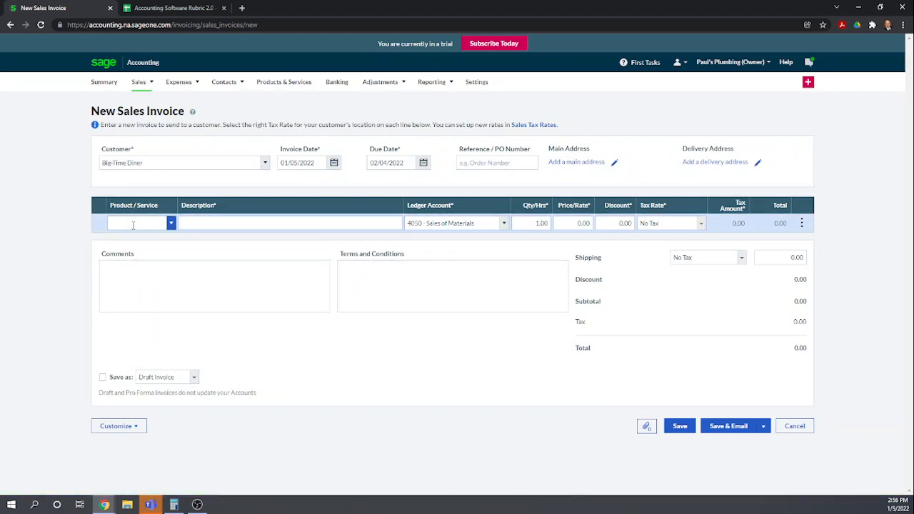
Add a Plumbing Widgets line with a quantity of 20 to the invoice
left_click(133, 224)
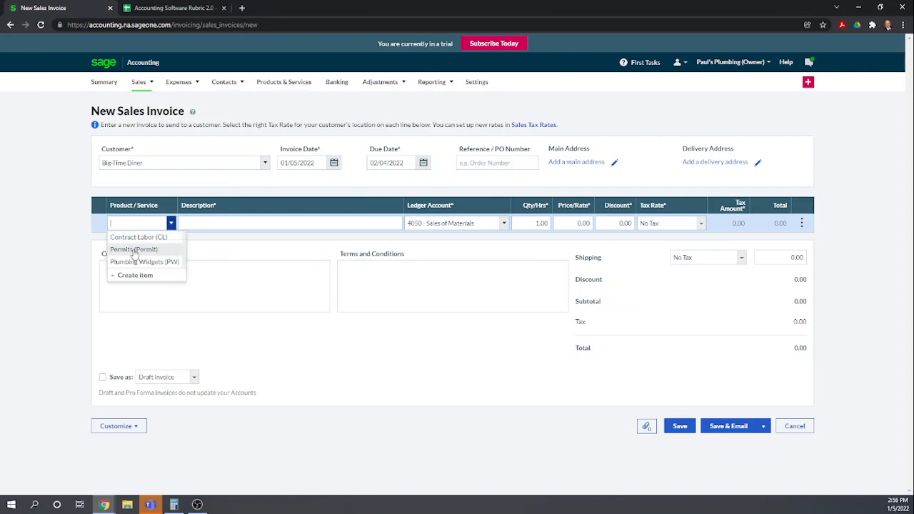
left_click(139, 261)
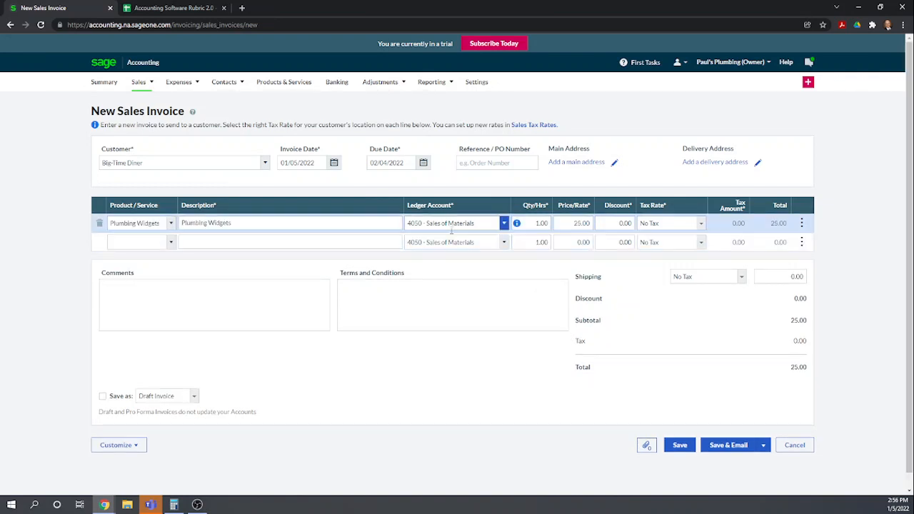
left_click(534, 224)
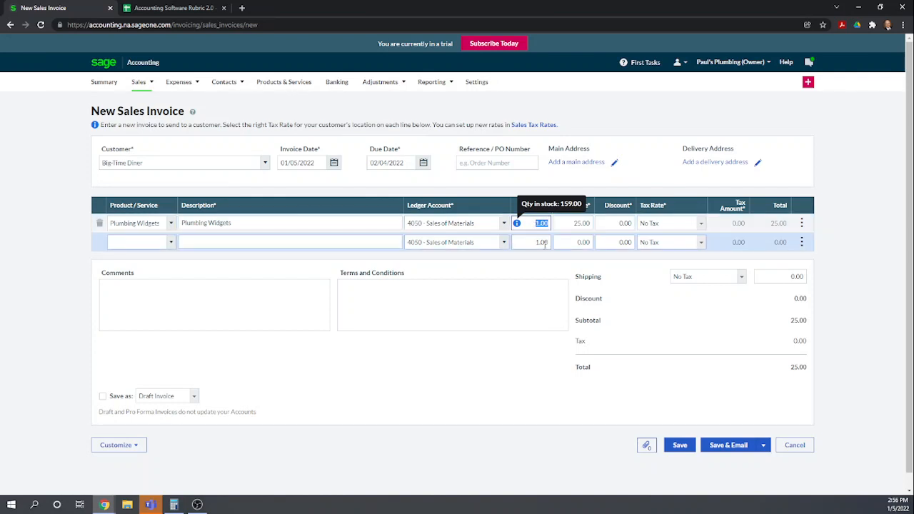
type("20")
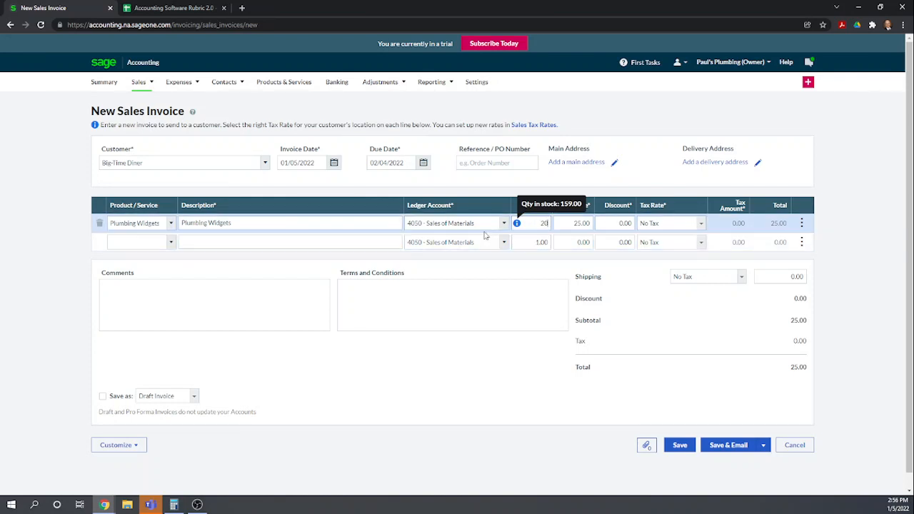
left_click(329, 242)
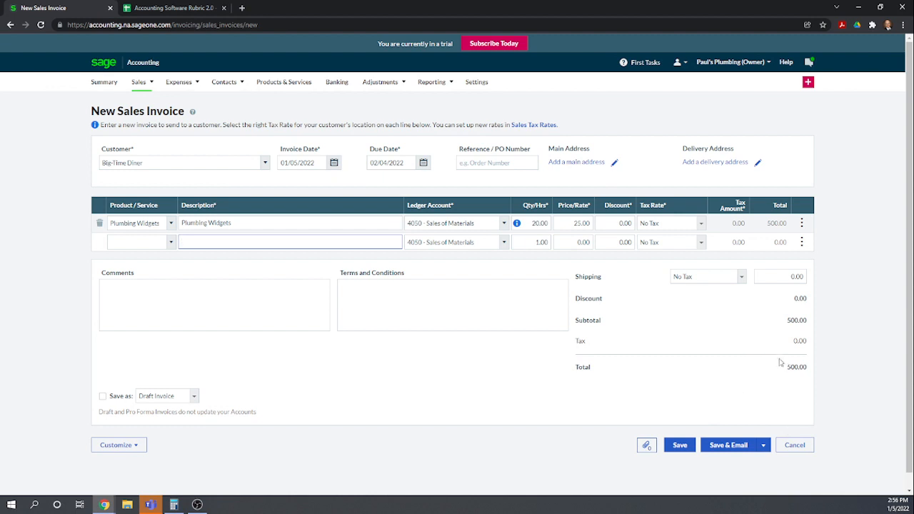
Set the invoice's shipping tax rate to State of New York 6.00%
left_click(800, 343)
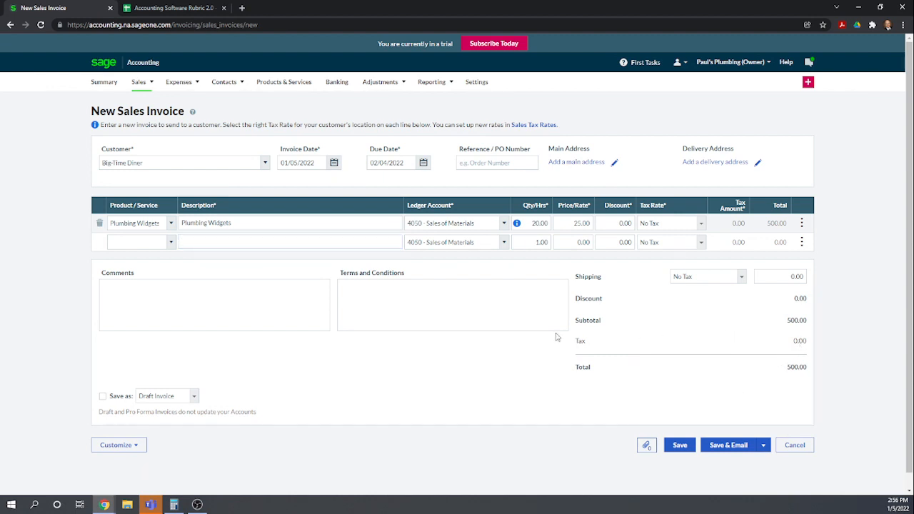
left_click(742, 278)
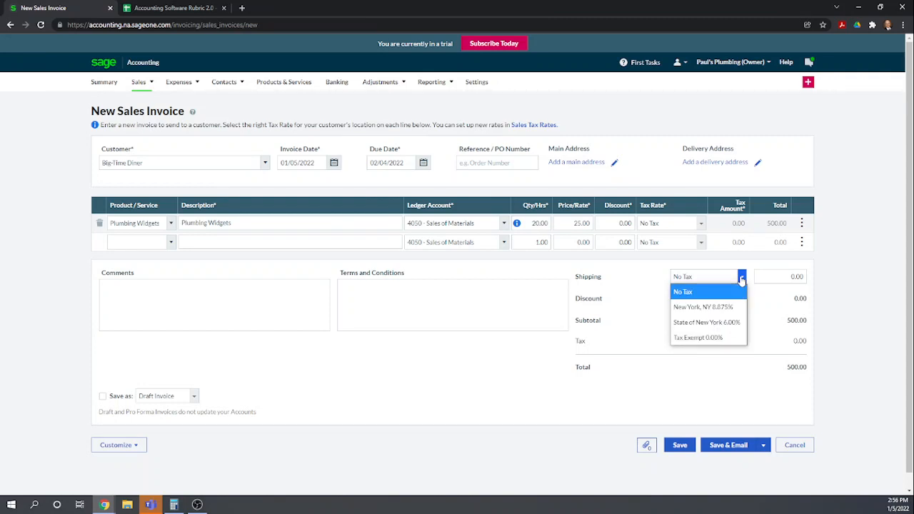
left_click(710, 322)
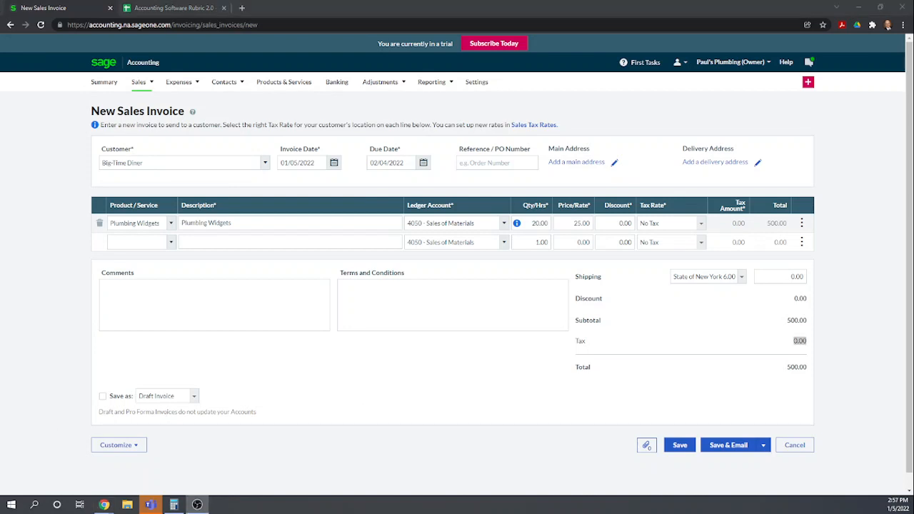
Set the Plumbing Widgets line's tax rate to State of New York 6.00% and save the invoice
left_click(702, 225)
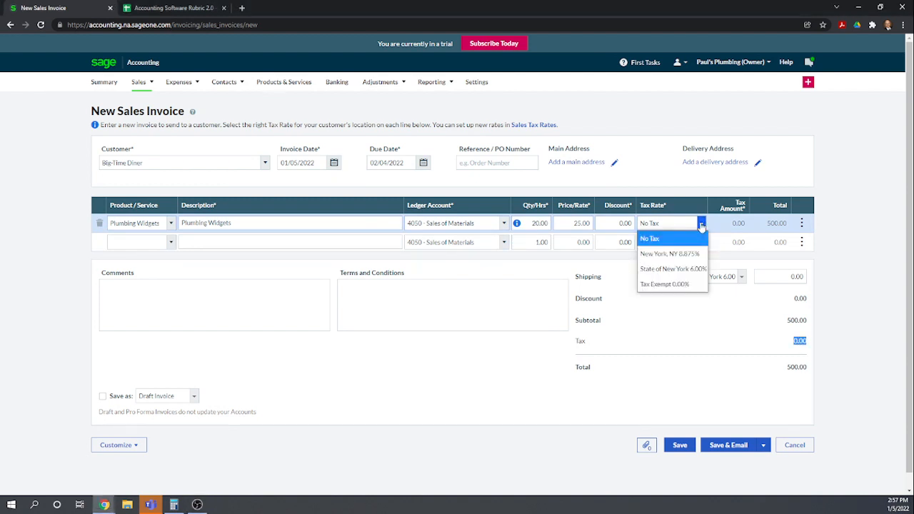
left_click(685, 269)
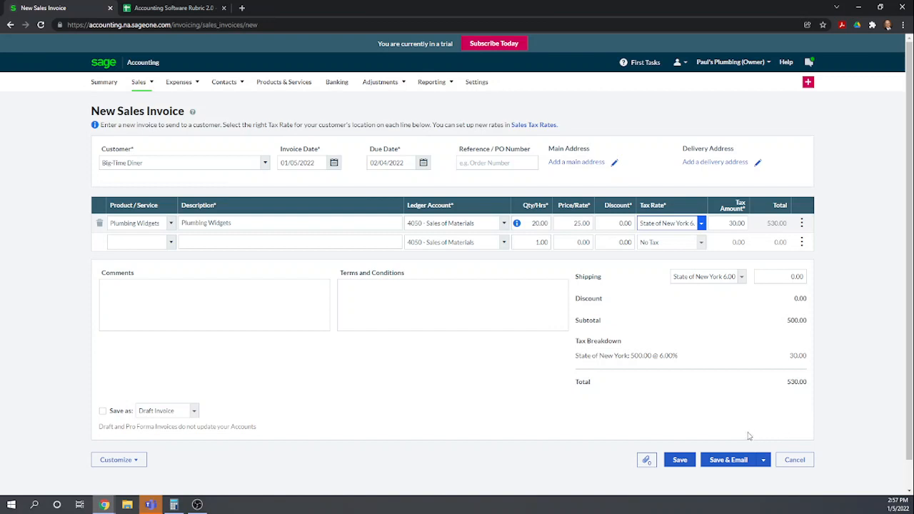
left_click(681, 460)
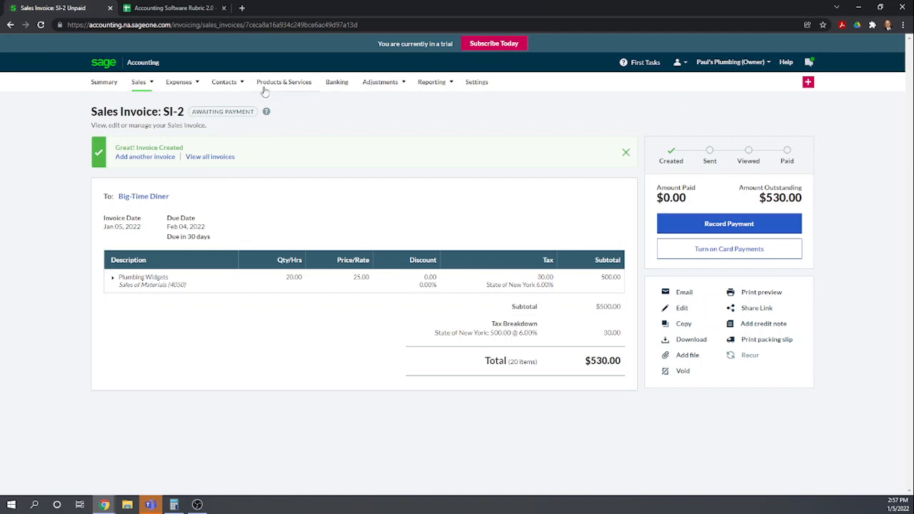
Open the Profit & Loss - Standard report and drill into the 4050 - Sales of Materials account's ledger
mouse_move(429, 86)
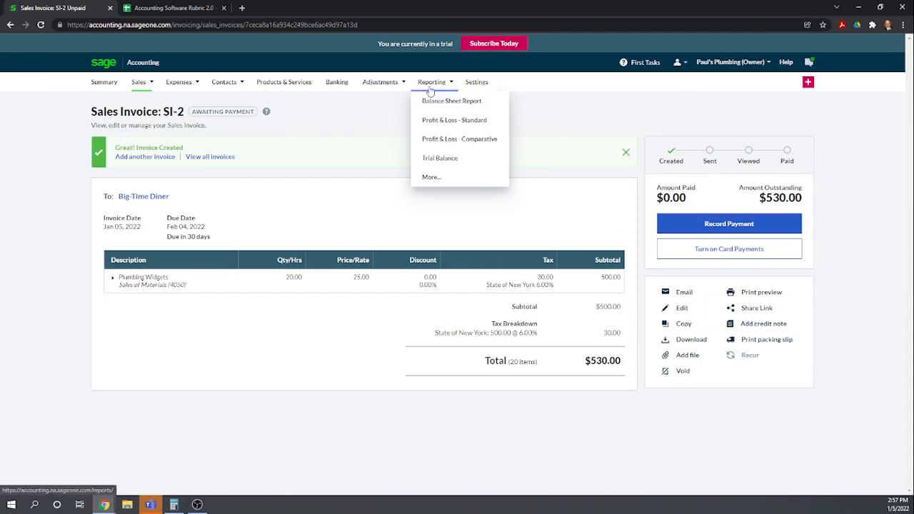
left_click(441, 121)
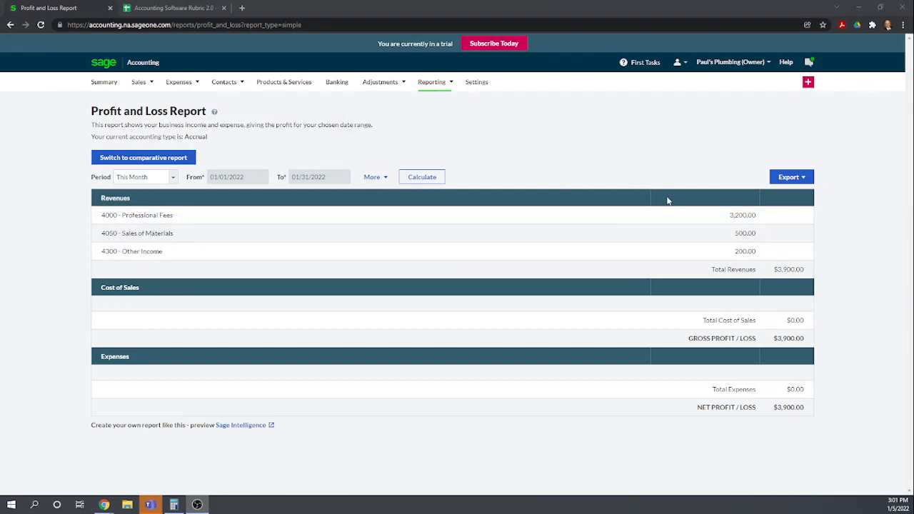
left_click(745, 235)
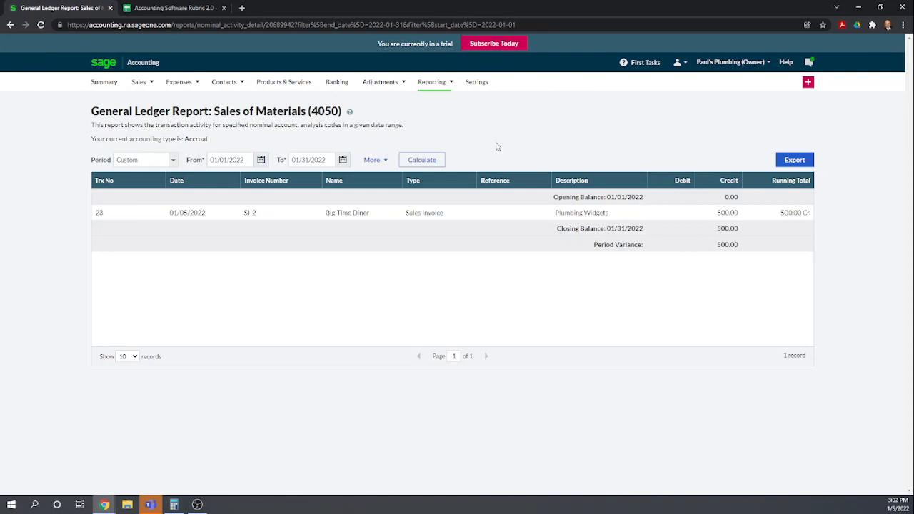
Open the Trial Balance report and drill into the 1200 - Inventory account's ledger
mouse_move(433, 85)
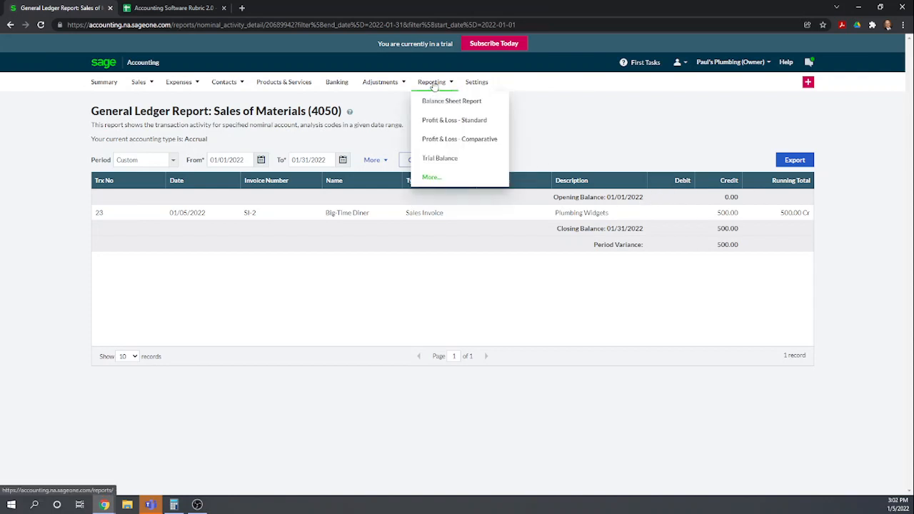
left_click(447, 159)
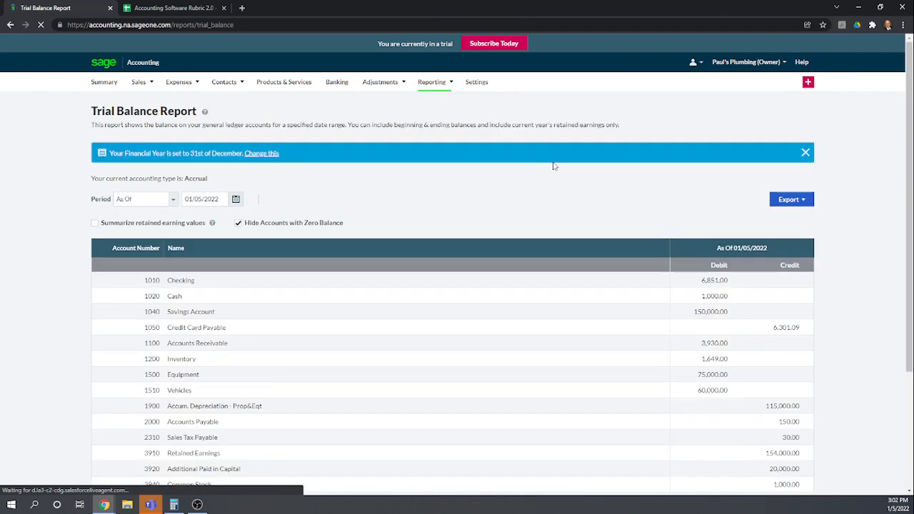
scroll(641, 225, "down", 2)
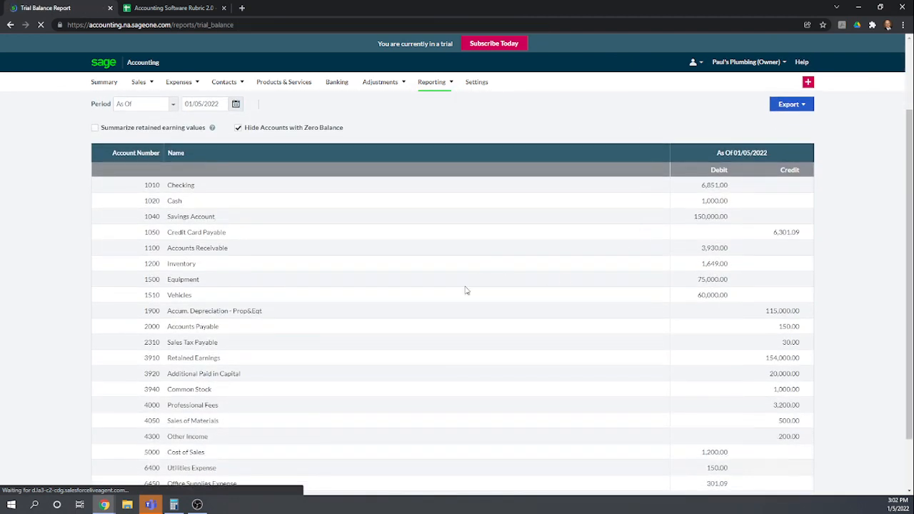
scroll(397, 304, "down", 1)
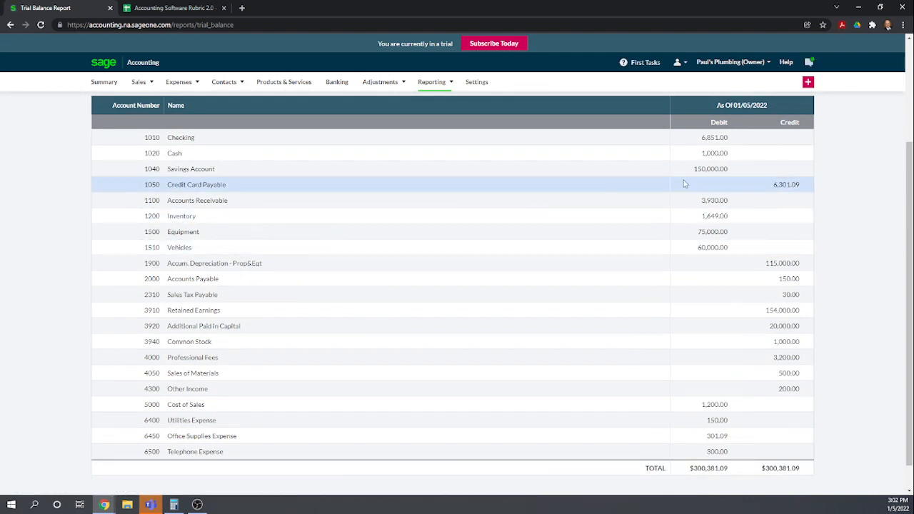
left_click(720, 218)
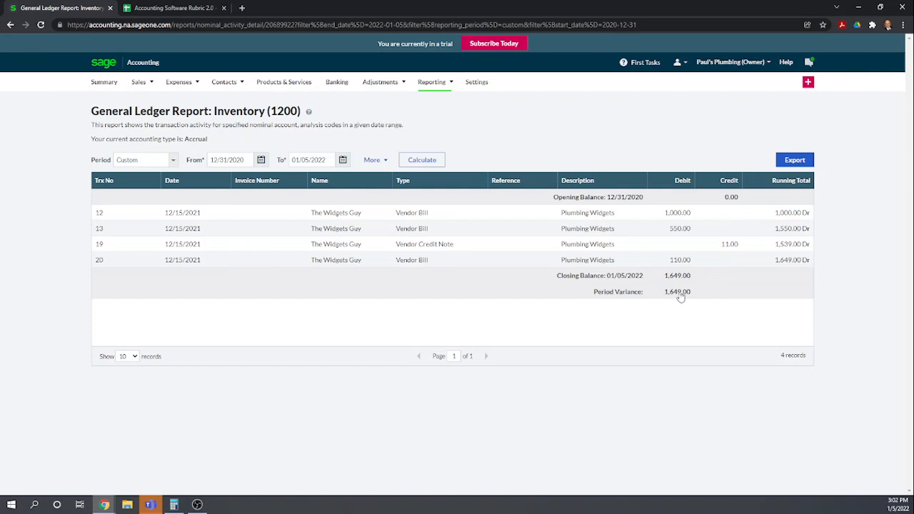
Open the Plumbing Widgets item's record in Products & Services to review its stock activity
left_click(285, 94)
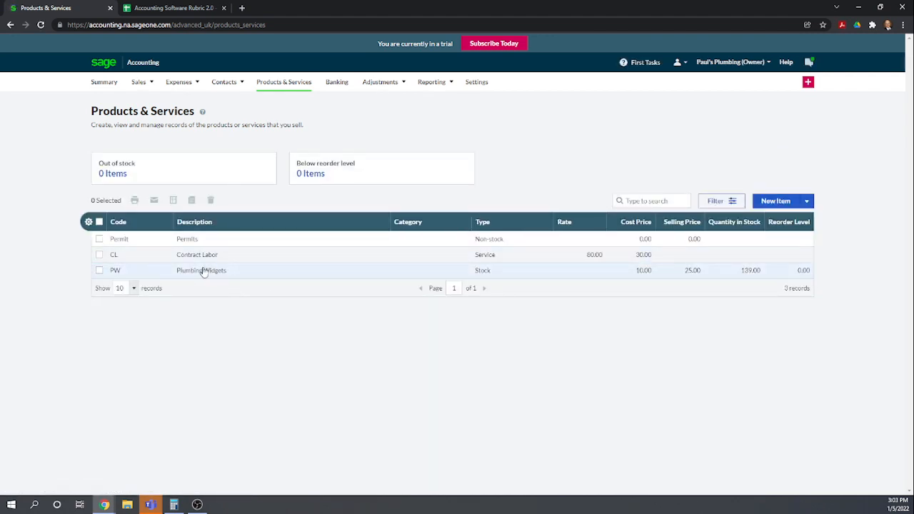
left_click(204, 271)
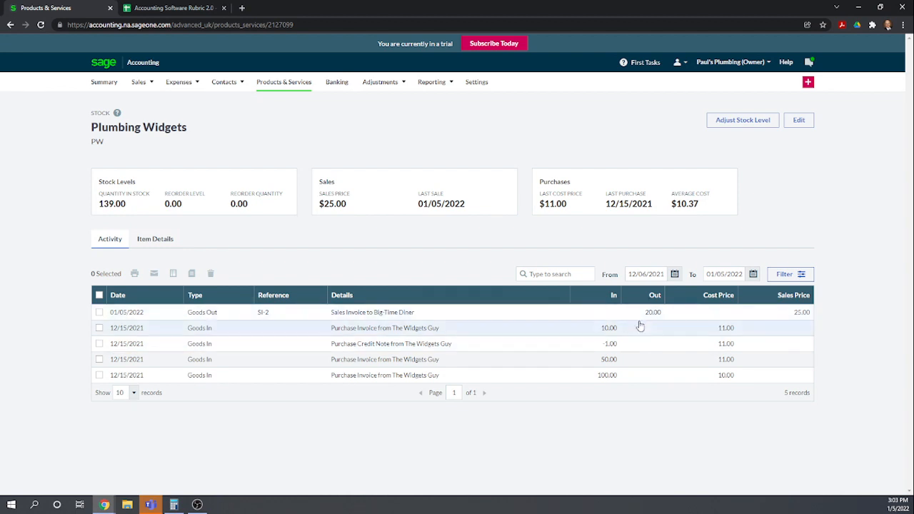
In the rubric spreadsheet, score rows 69 to 72 for Sage Business Cloud as 1, 1, 0 and 0
left_click(163, 10)
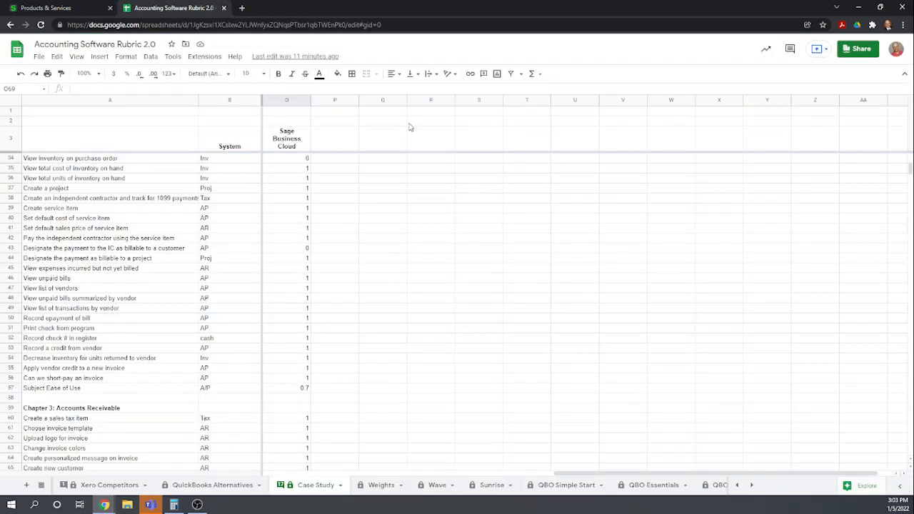
scroll(435, 228, "down", 5)
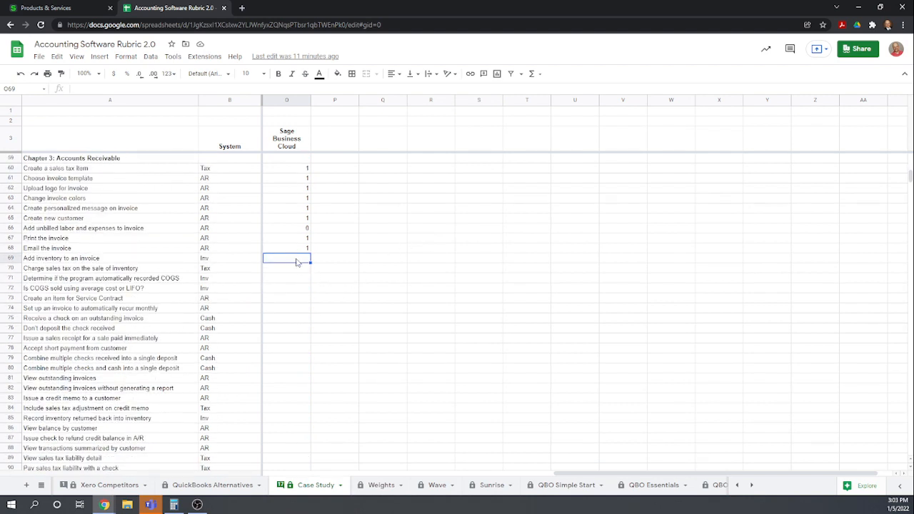
type("1")
key("Return")
type("1")
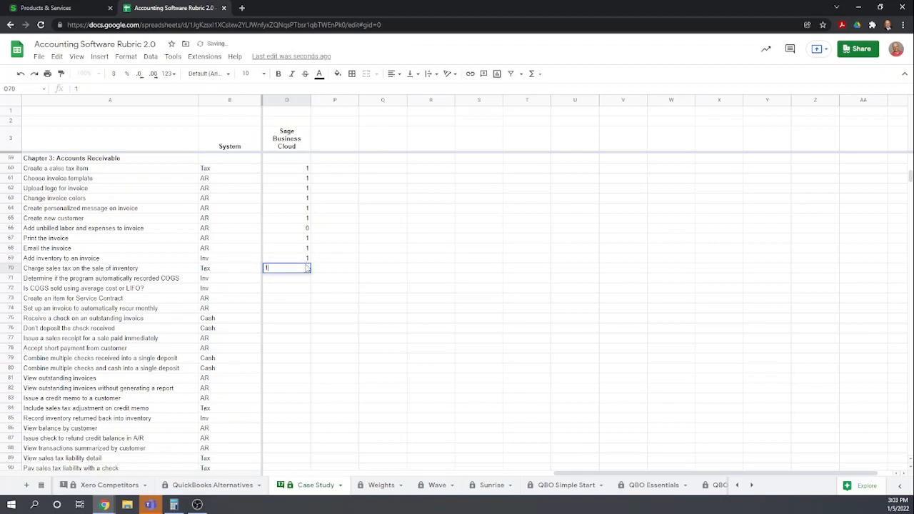
key("Return")
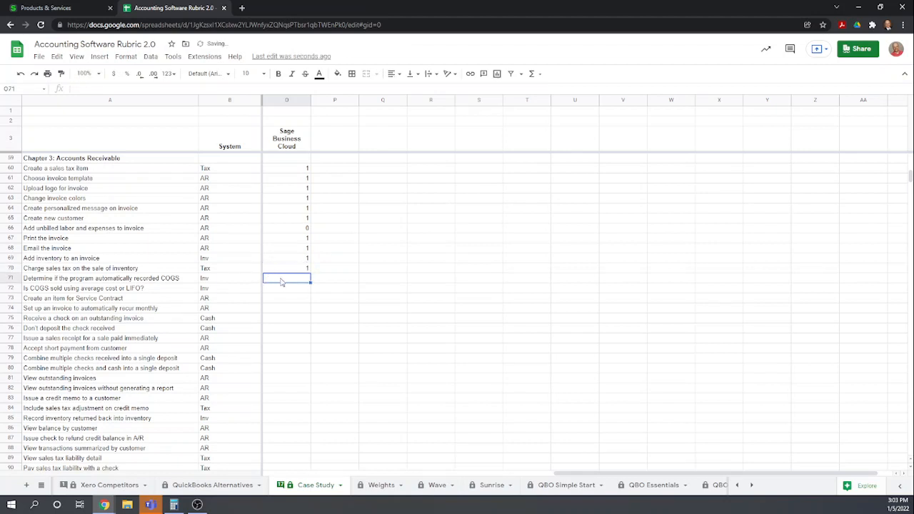
type("0")
key("Return")
type("0")
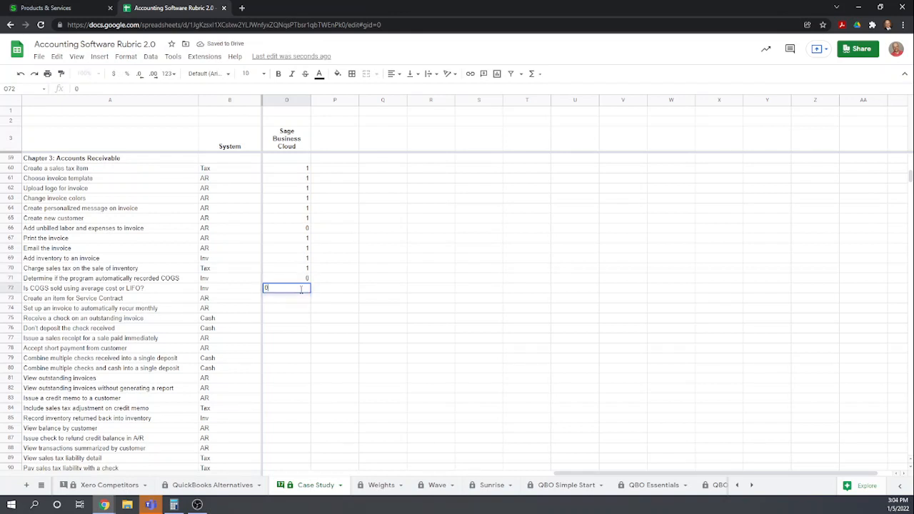
key("Return")
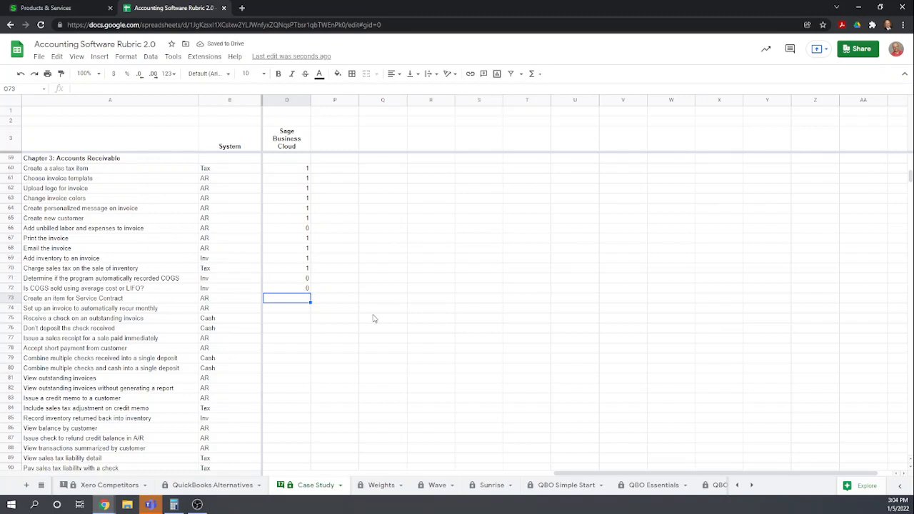
Start a new Service item with item code SC and description Service Contracty
scroll(373, 319, "up", 2)
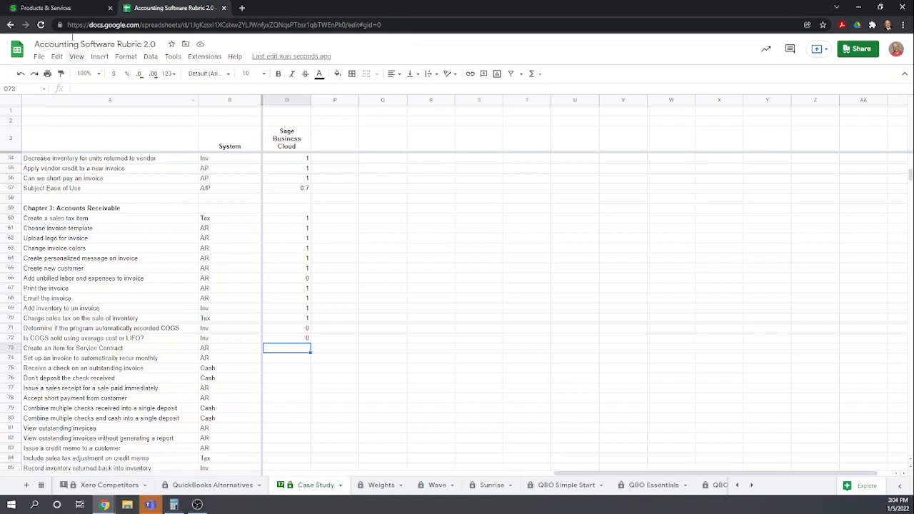
left_click(50, 8)
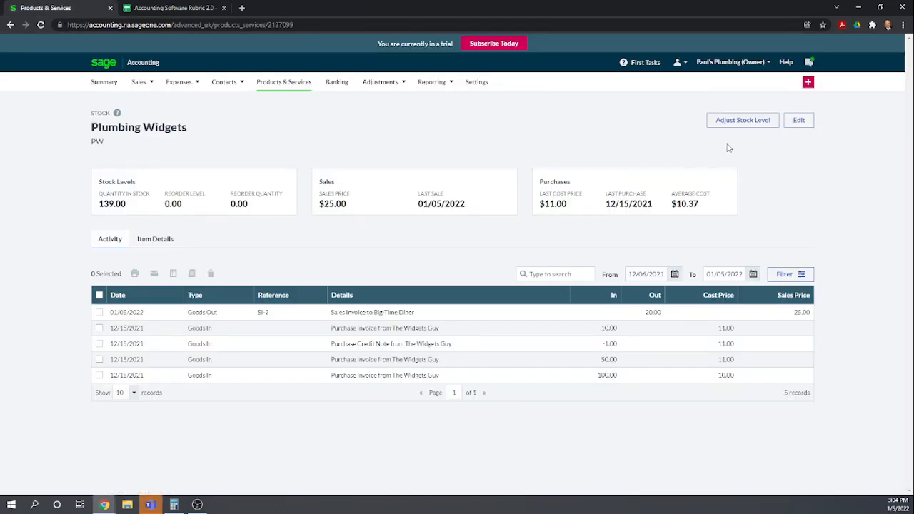
left_click(293, 84)
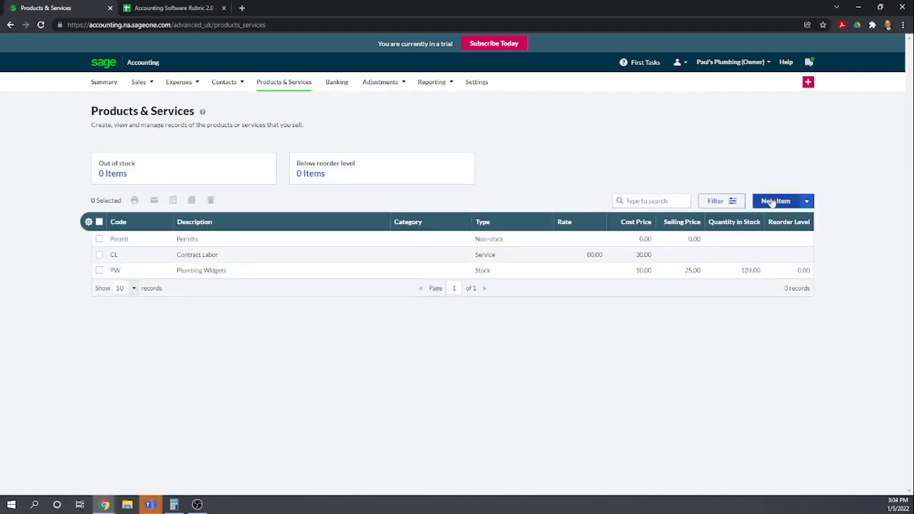
left_click(771, 203)
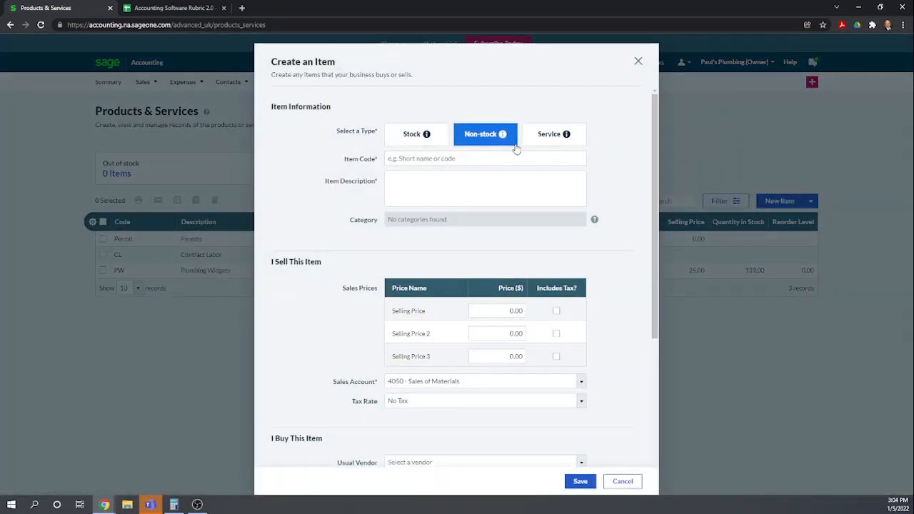
left_click(544, 138)
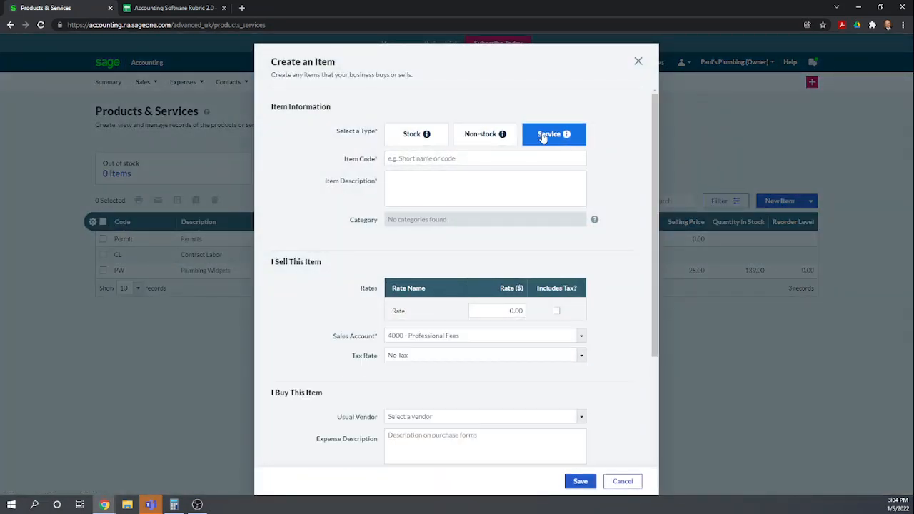
left_click(420, 159)
type("SC")
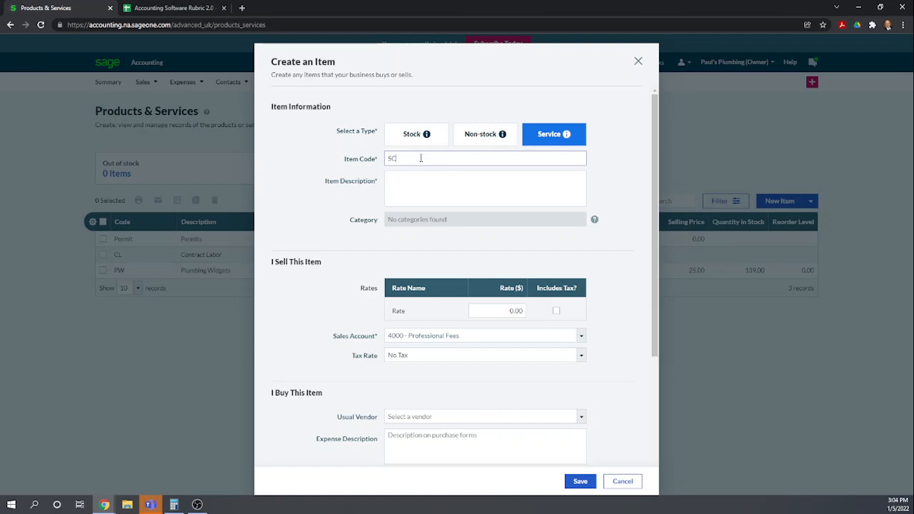
left_click(452, 194)
left_click(433, 187)
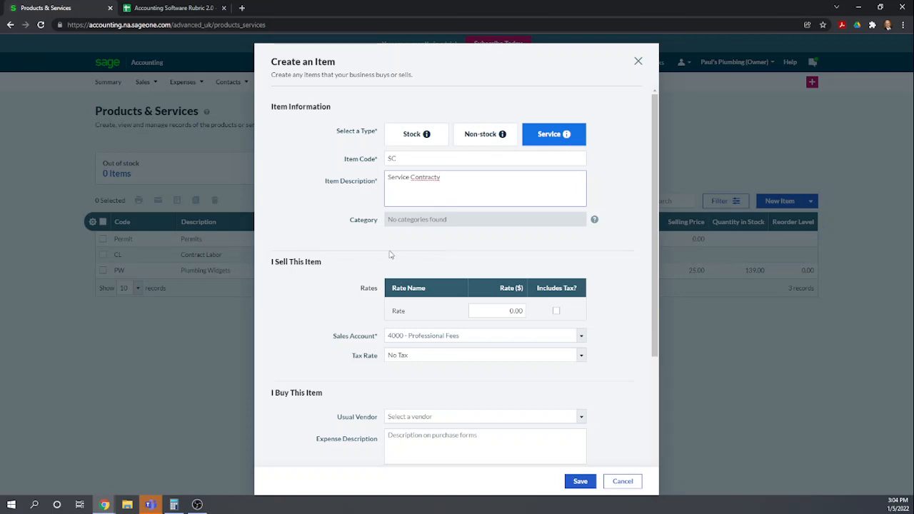
Set the service item's rate to 100.00 and sales account to 4300 - Other Income, then save it
left_click(299, 316)
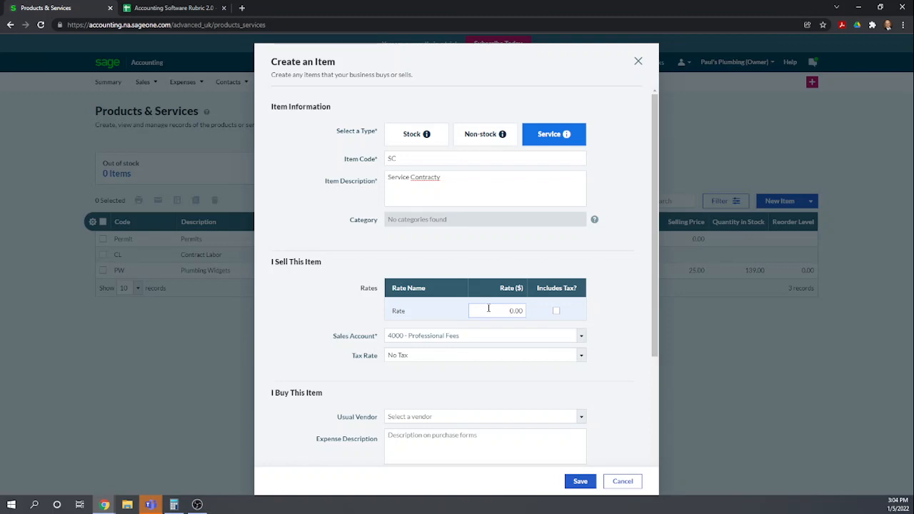
left_click(514, 311)
type("100")
left_click(305, 281)
left_click(582, 337)
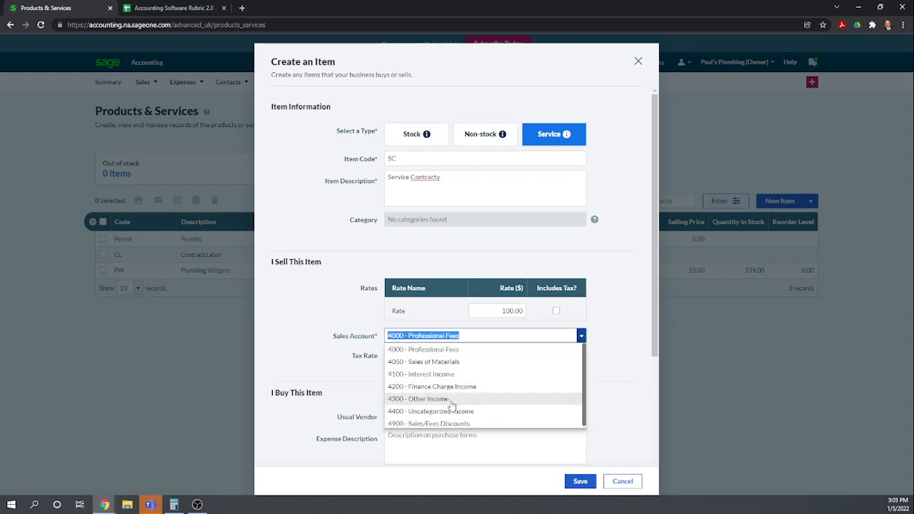
left_click(451, 401)
scroll(612, 387, "down", 1)
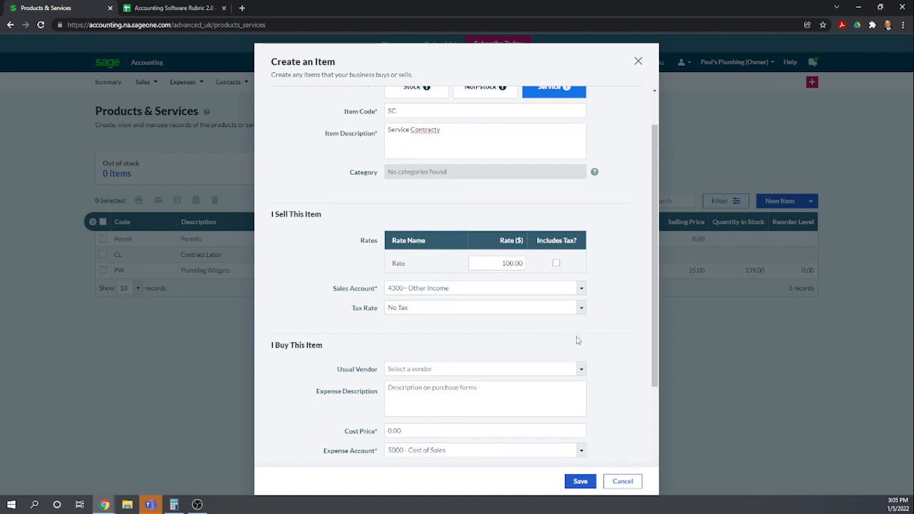
scroll(578, 341, "down", 2)
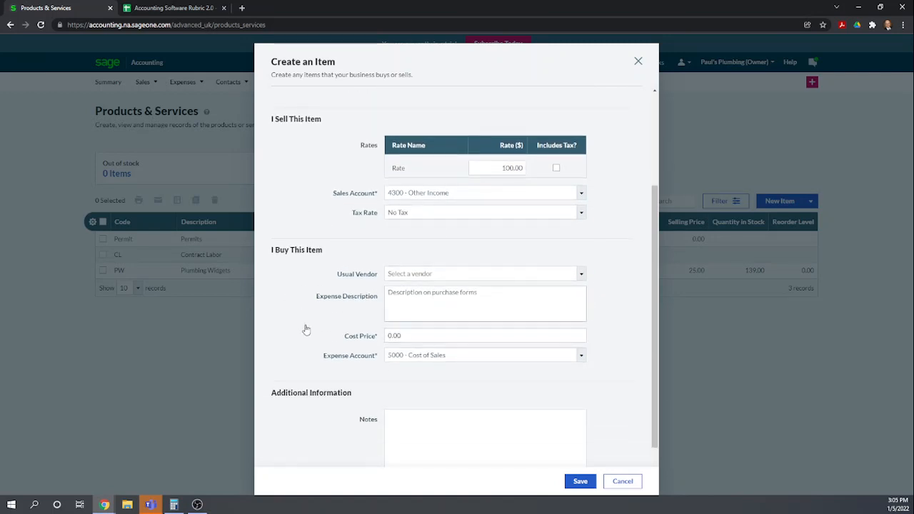
scroll(635, 317, "down", 1)
scroll(635, 318, "down", 1)
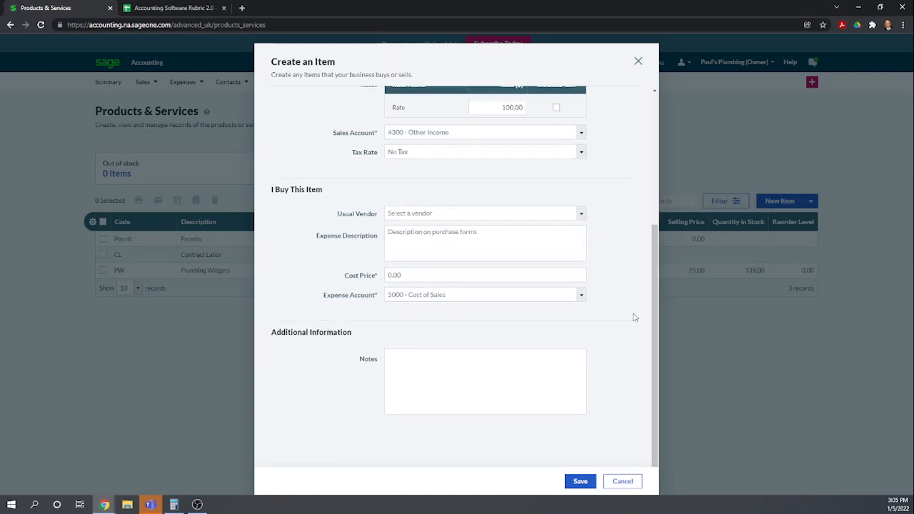
left_click(580, 483)
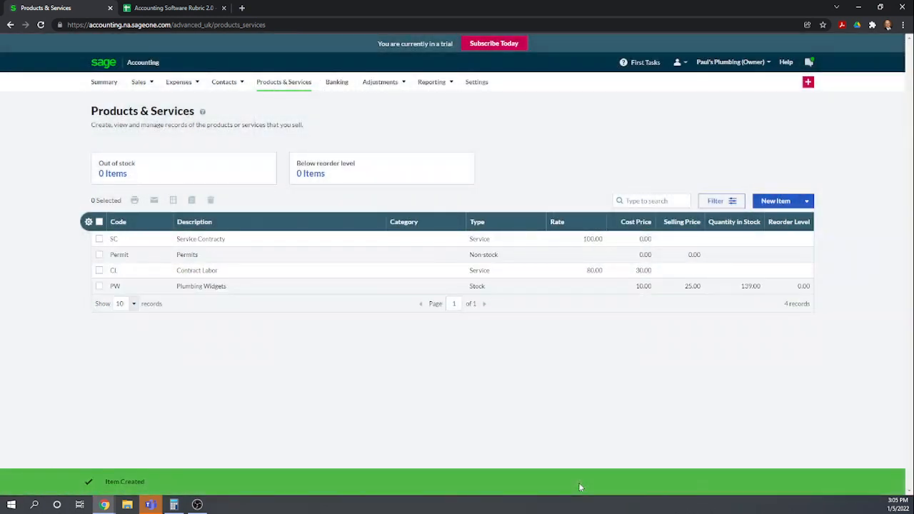
Start a new sales invoice and create the customer Trampoline City from the customer field
mouse_move(139, 81)
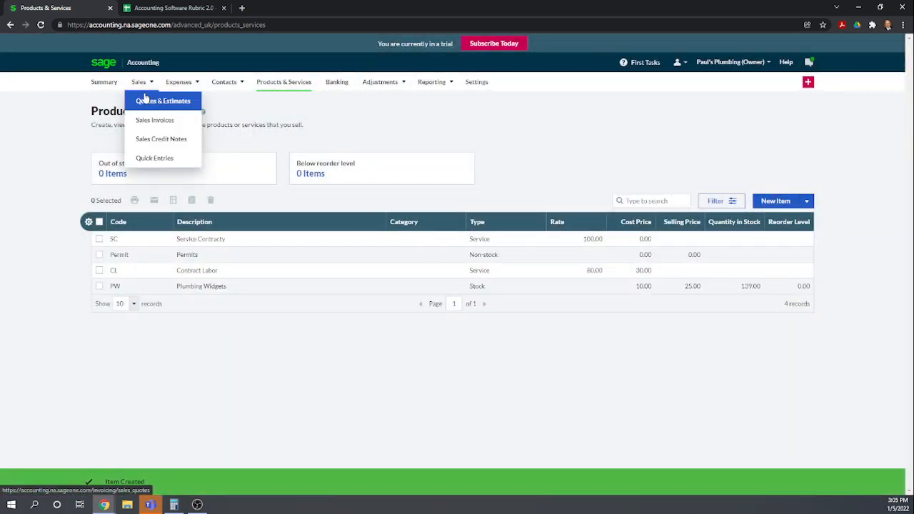
left_click(154, 120)
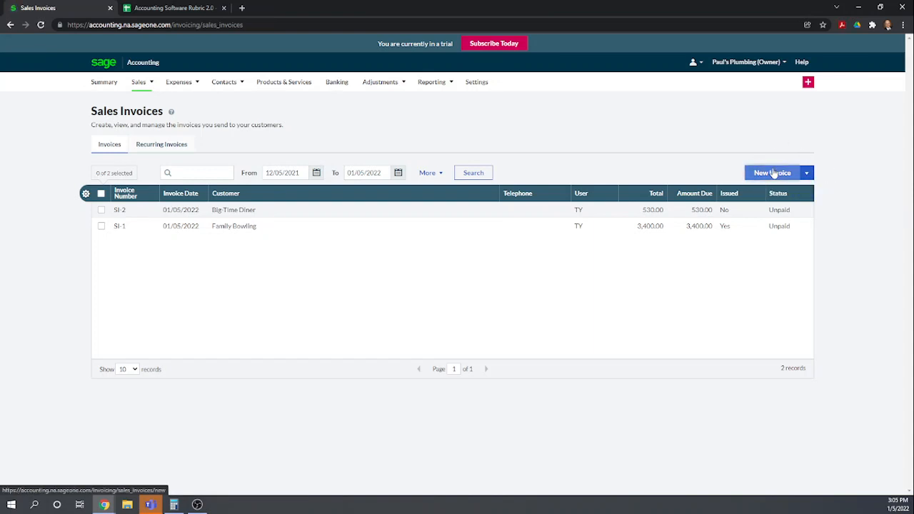
left_click(774, 174)
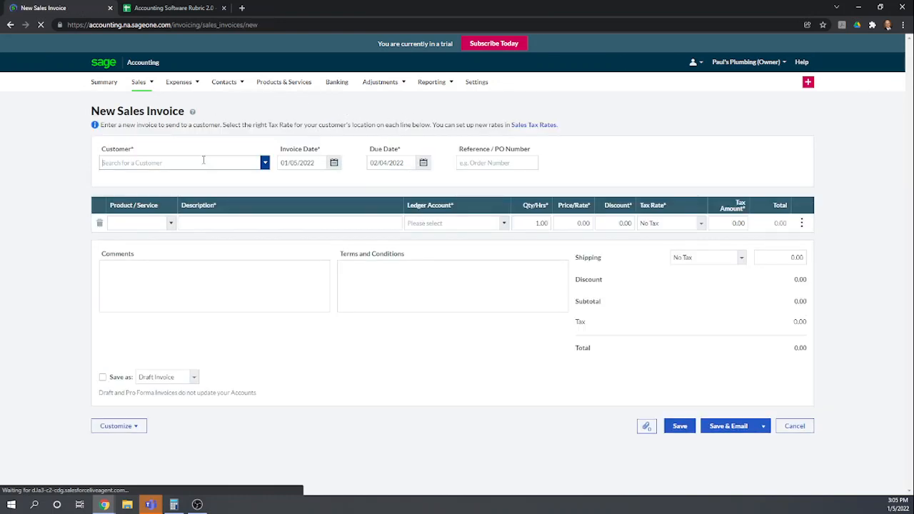
type("Tram")
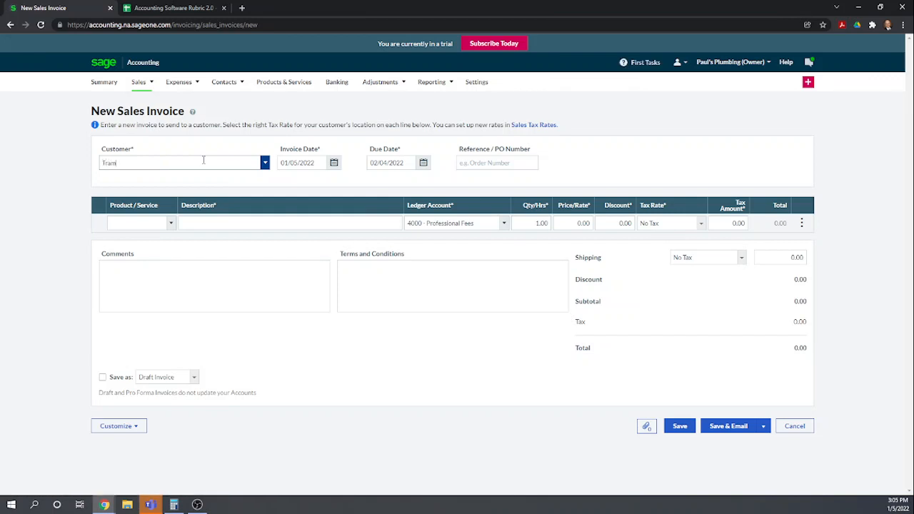
type("poline City")
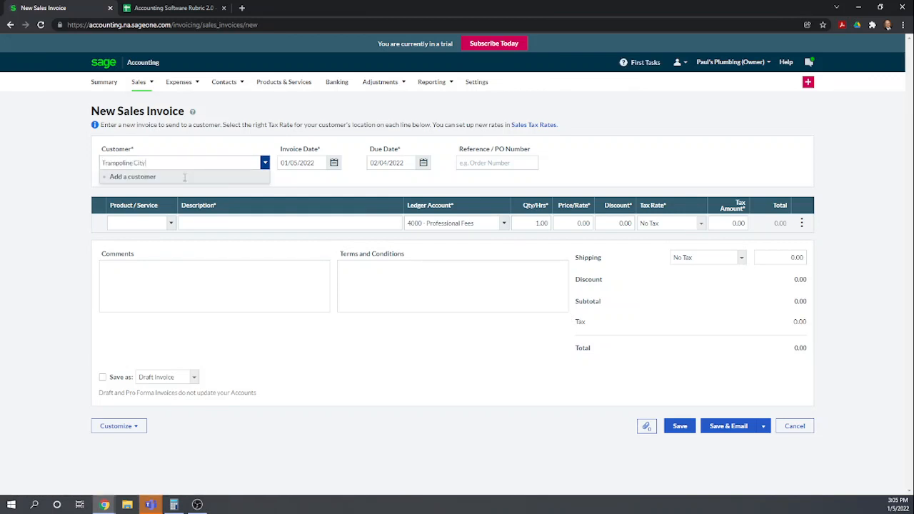
left_click(131, 179)
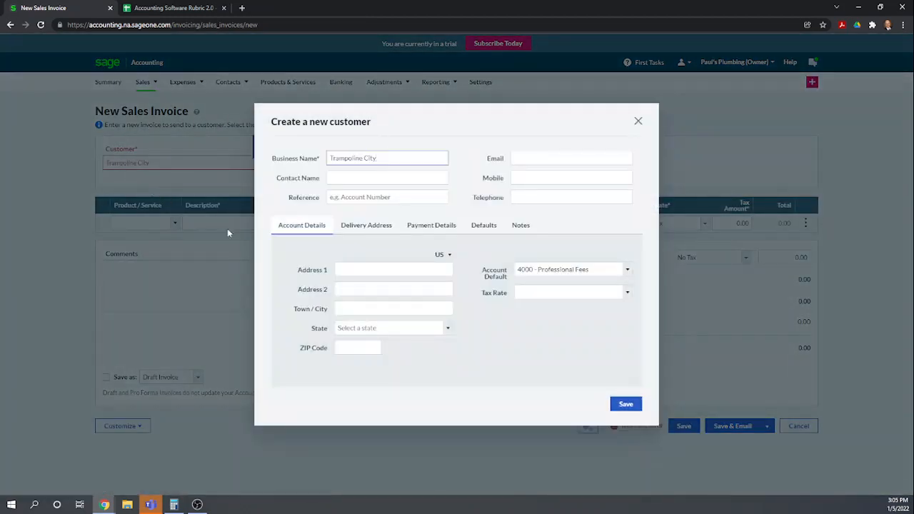
left_click(625, 405)
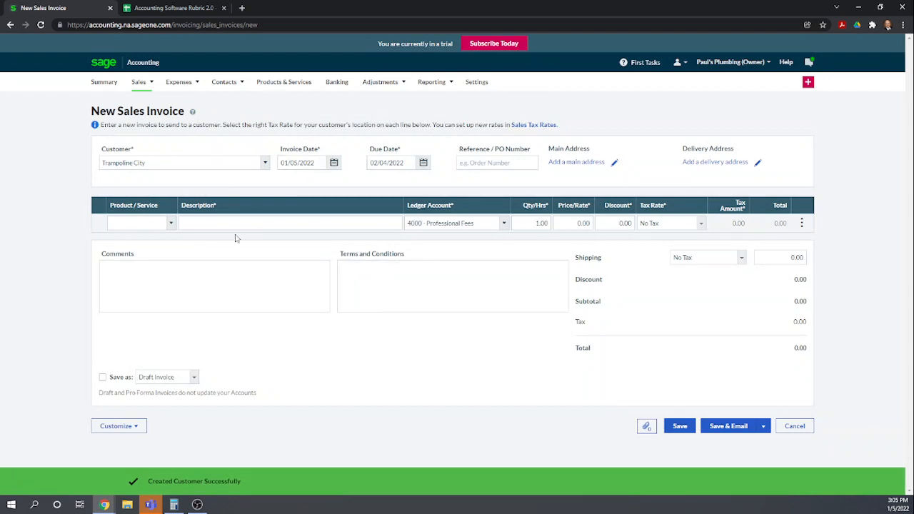
left_click(127, 219)
left_click(172, 223)
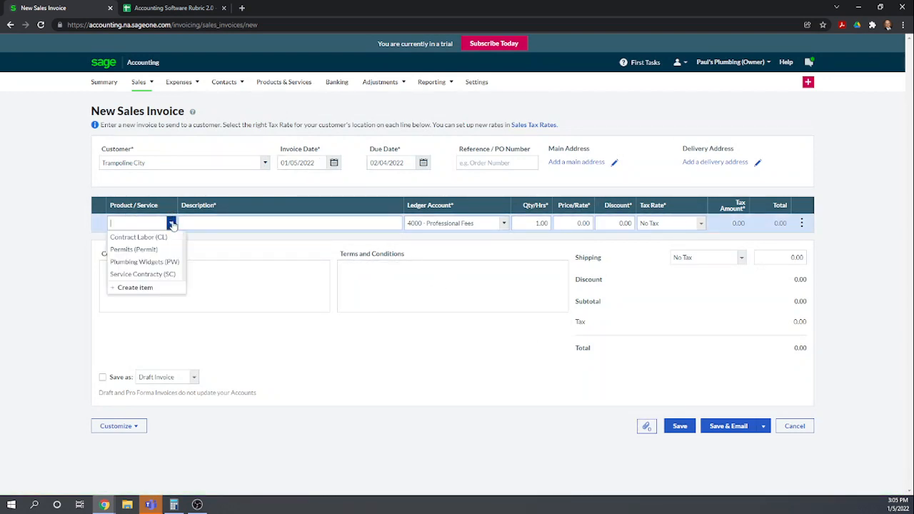
left_click(158, 274)
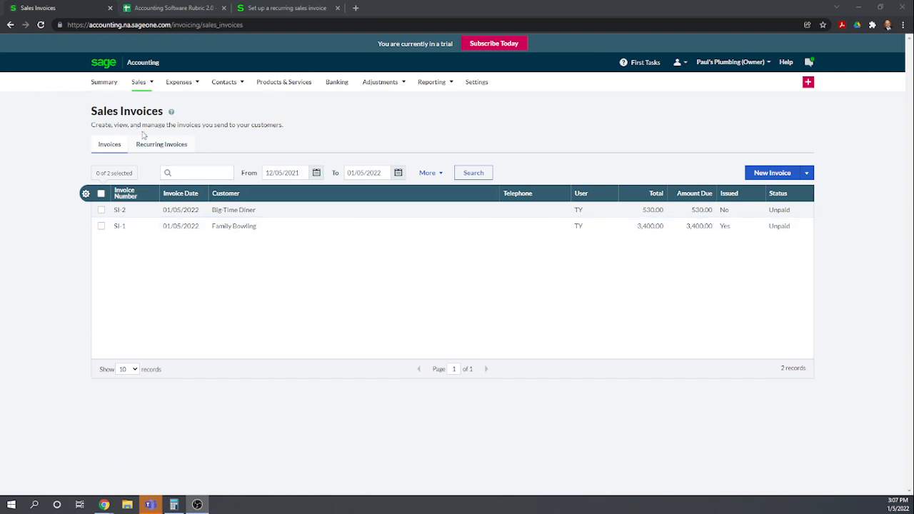
Start a new recurring sales invoice and choose Trampoline City as its customer
mouse_move(139, 81)
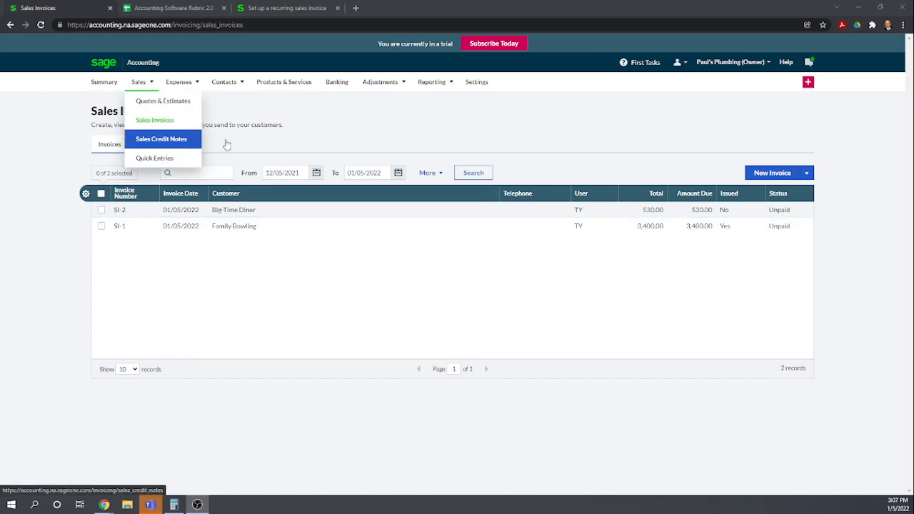
left_click(149, 146)
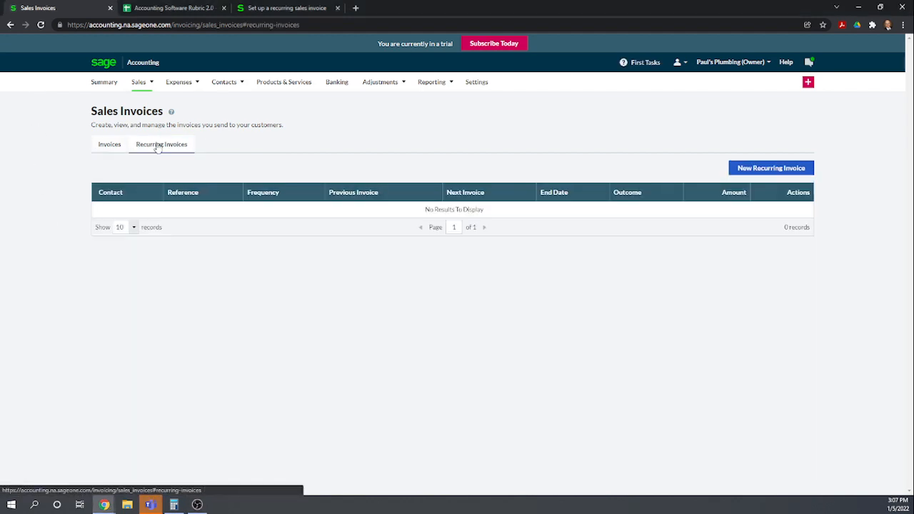
left_click(791, 172)
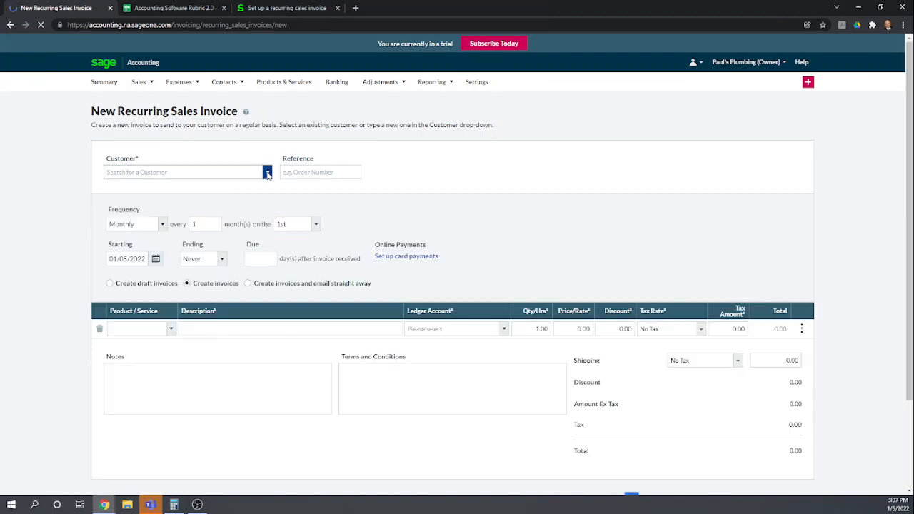
left_click(268, 176)
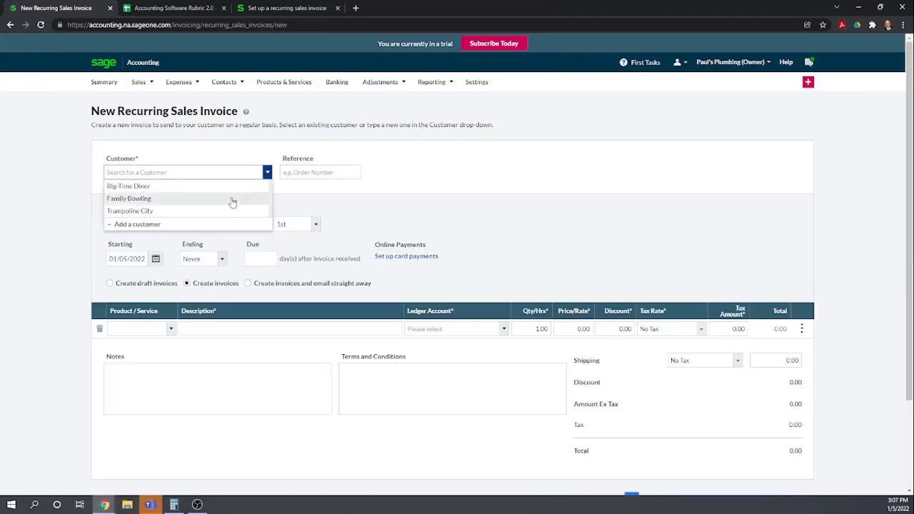
left_click(136, 211)
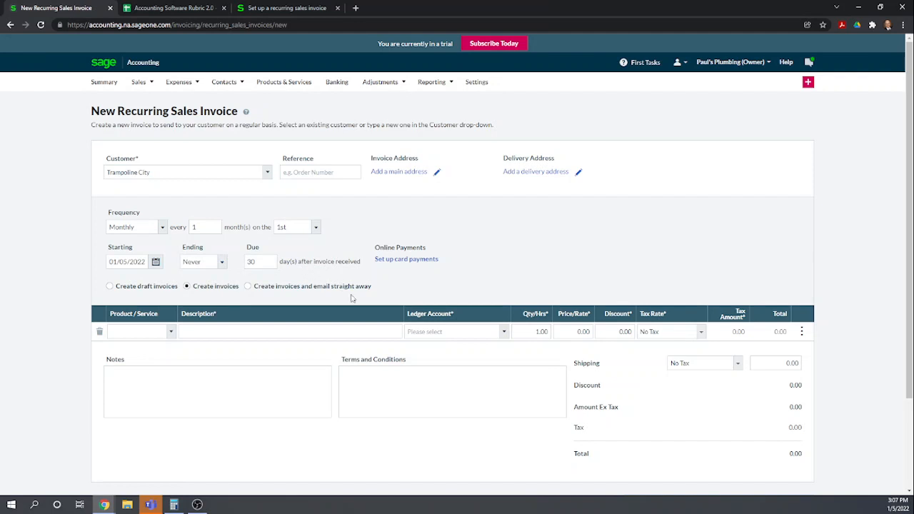
Add the Service Contracty item to the recurring invoice line, save it, and review the recurring invoices list
scroll(298, 362, "down", 1)
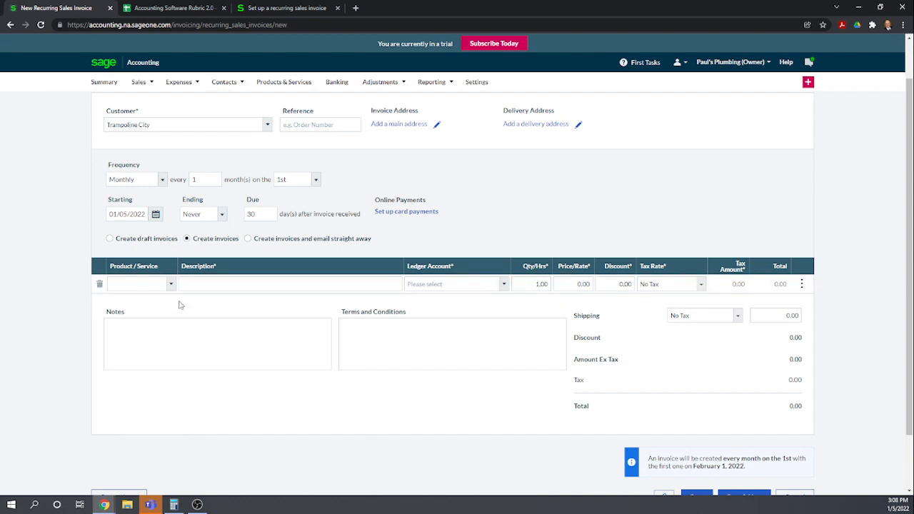
left_click(143, 285)
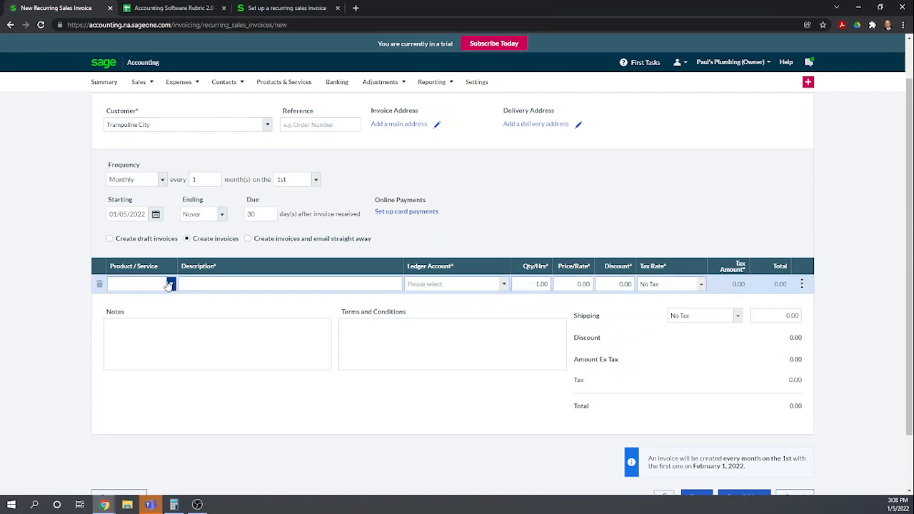
left_click(171, 285)
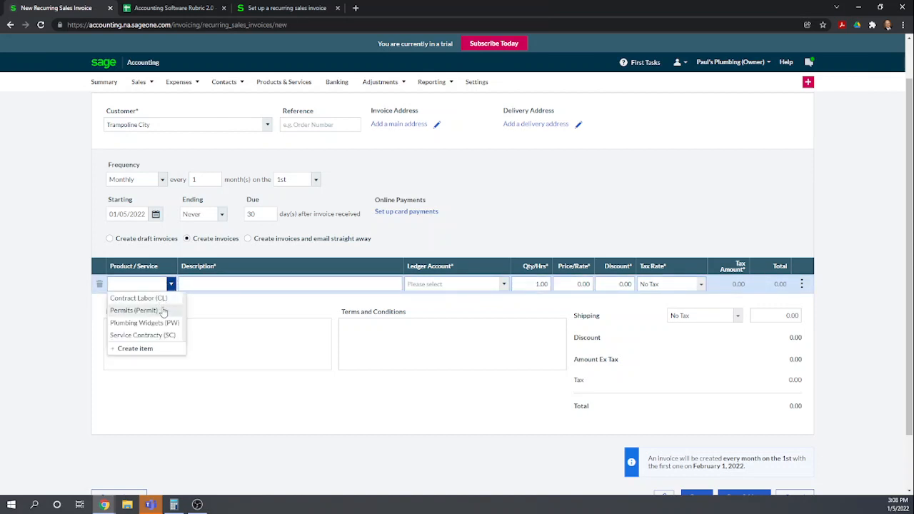
left_click(160, 333)
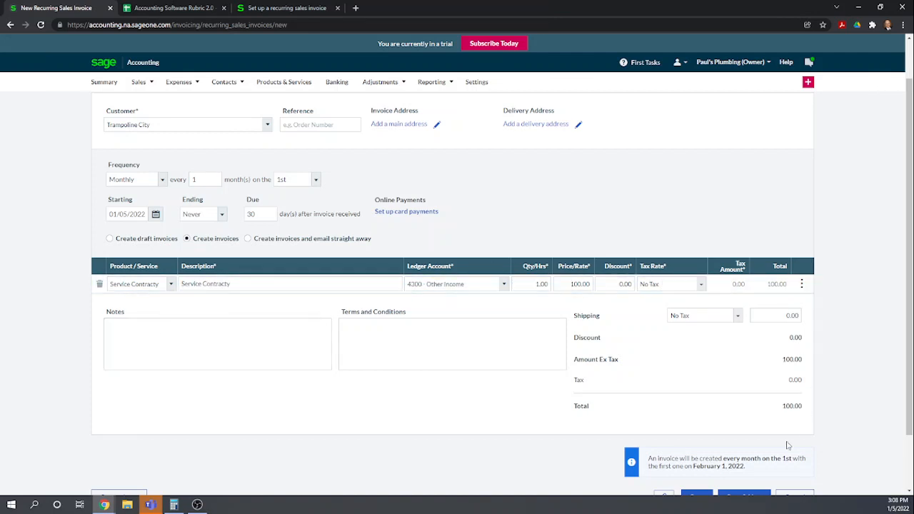
scroll(407, 272, "down", 2)
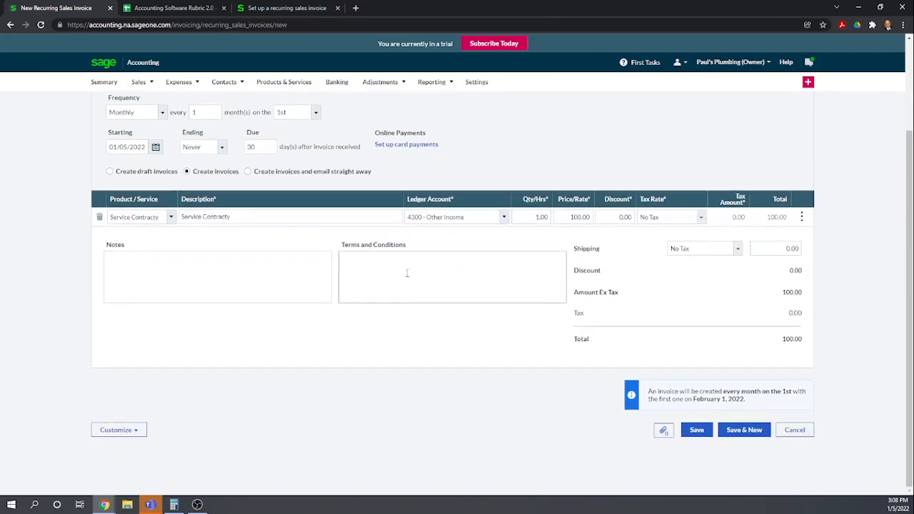
left_click(697, 431)
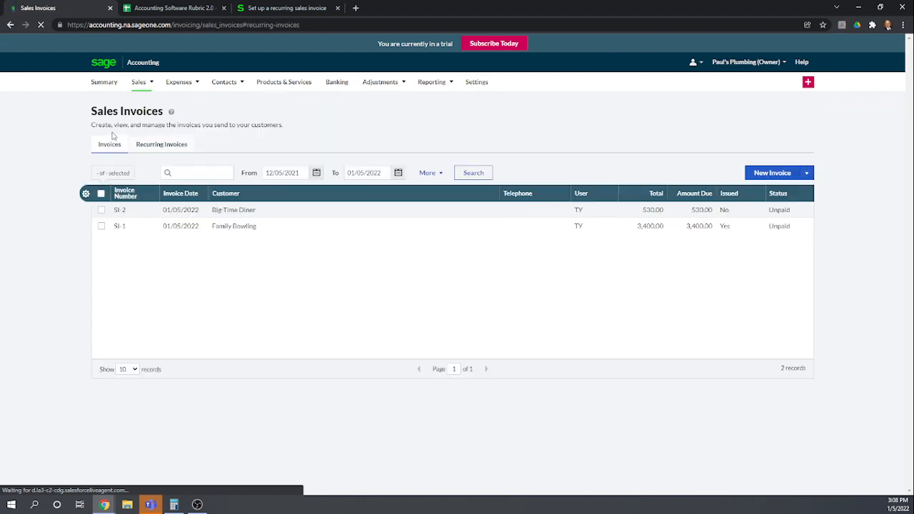
left_click(168, 146)
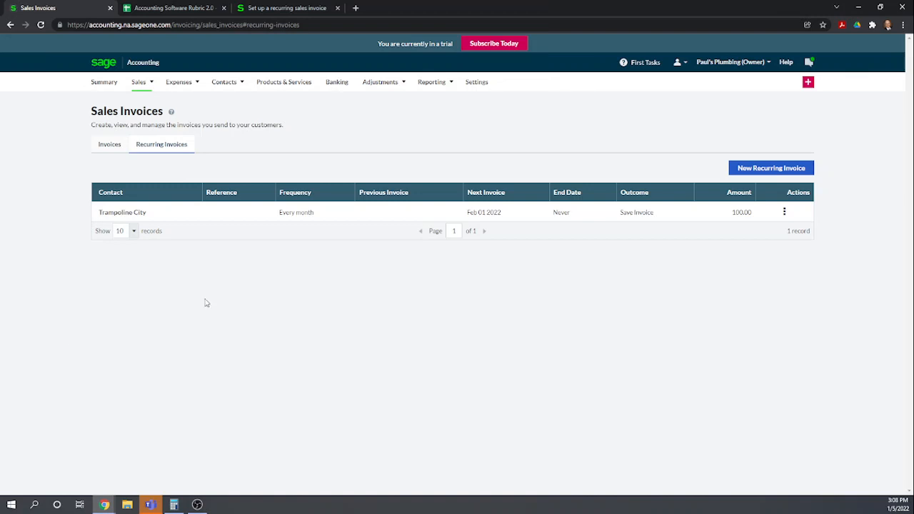
In the rubric spreadsheet, score rows 73 and 74 for Sage Business Cloud as 1 each
left_click(148, 13)
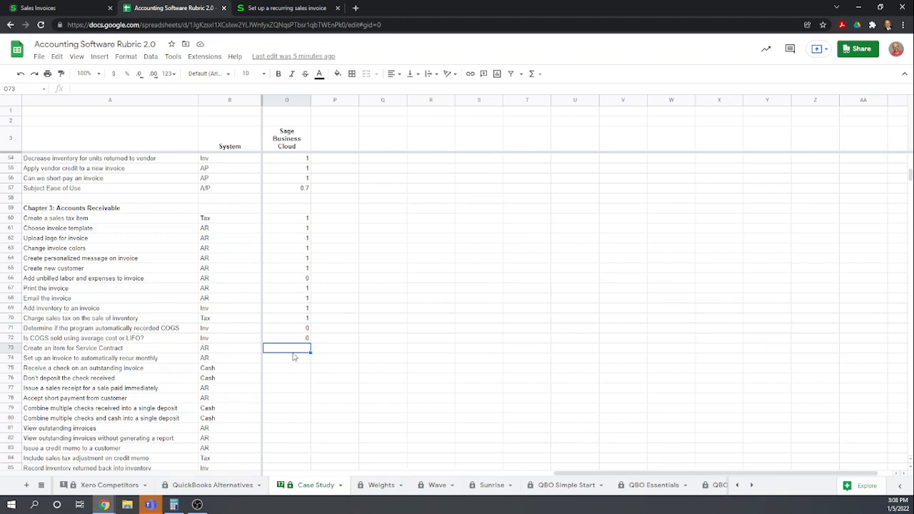
type("1")
key("Return")
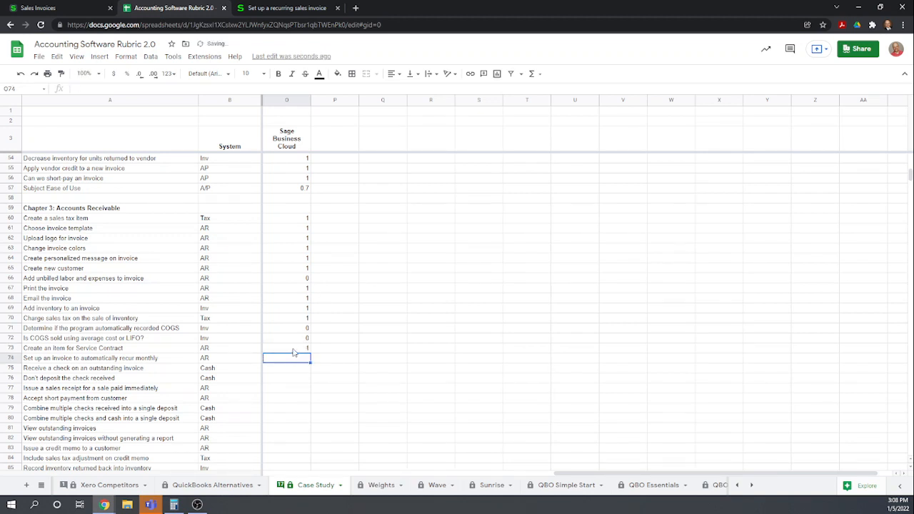
type("1")
key("Return")
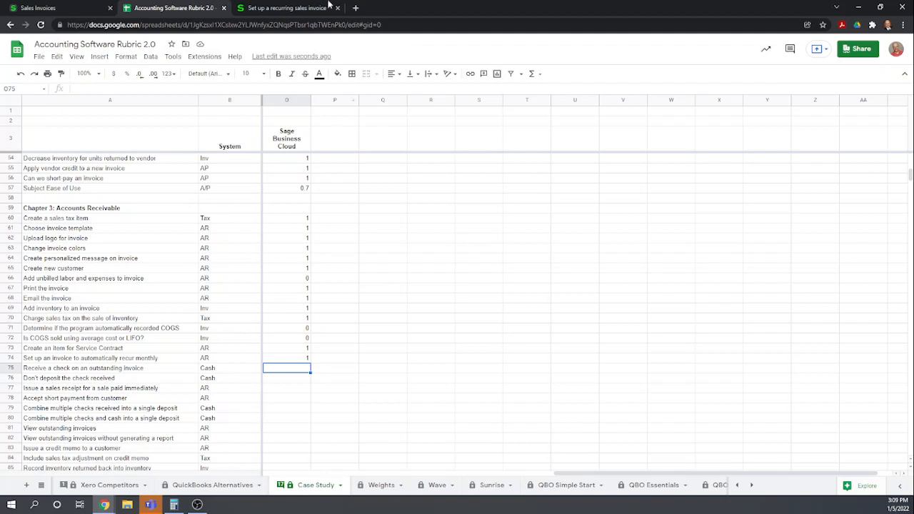
Open invoice SI-1 and record its full payment paid into Checking (1010) with method Check
left_click(32, 8)
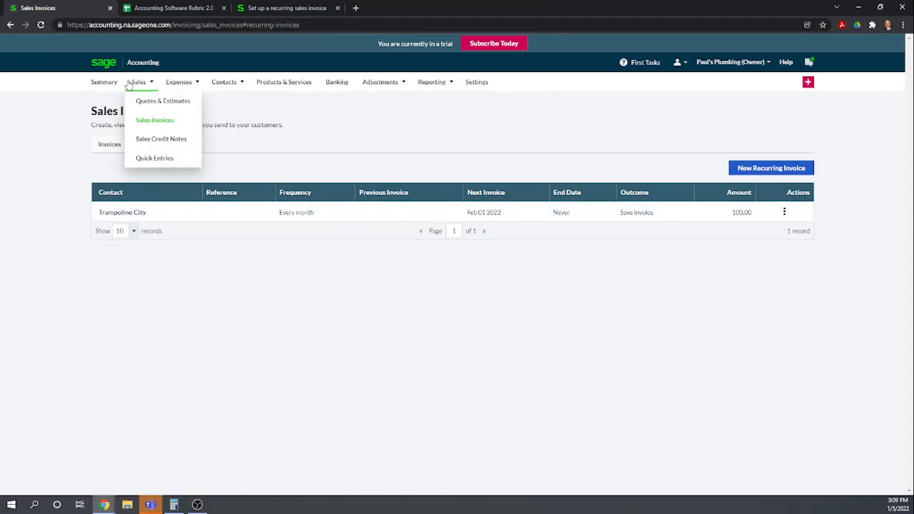
left_click(103, 154)
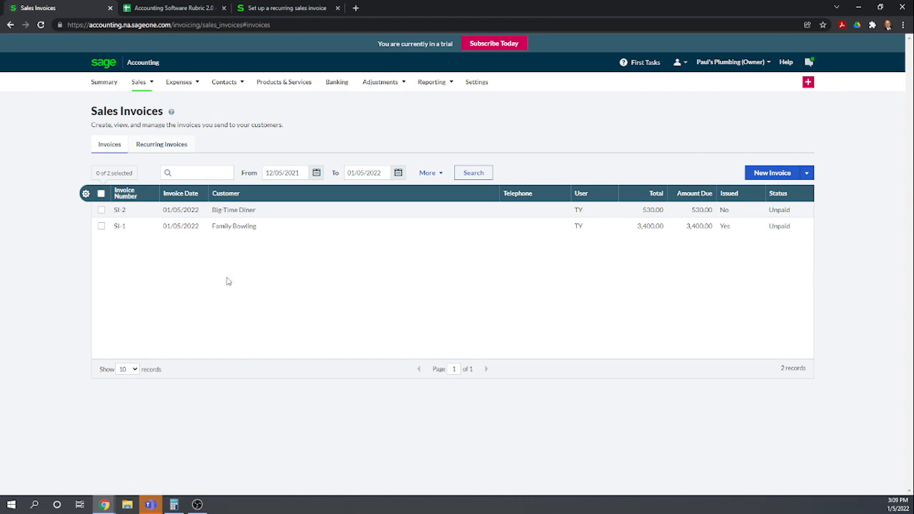
left_click(219, 231)
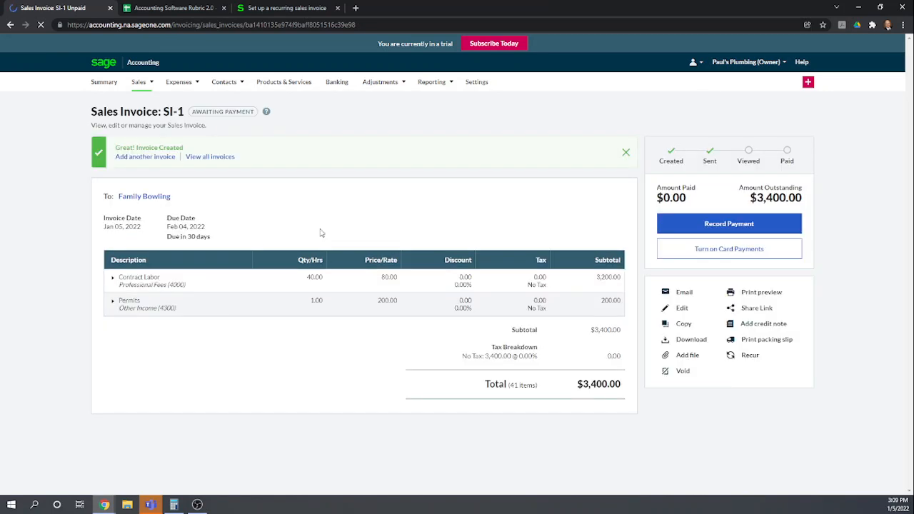
left_click(741, 225)
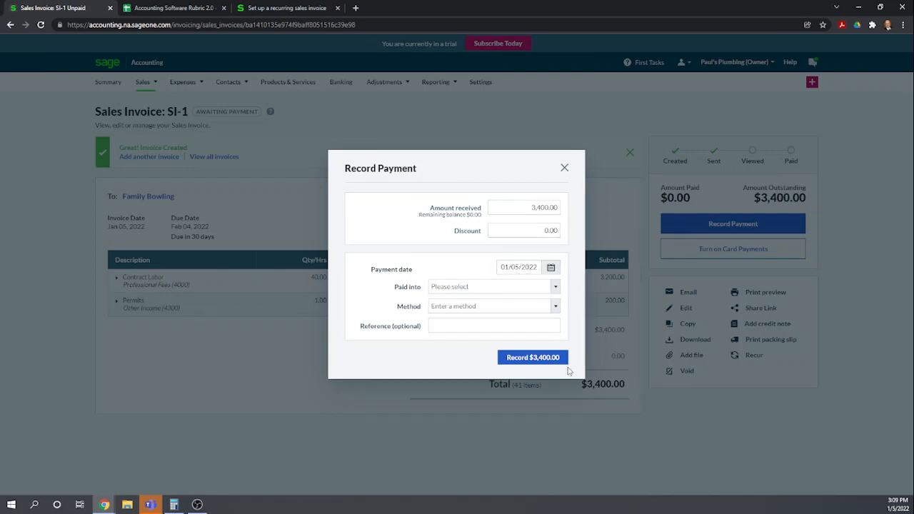
left_click(555, 287)
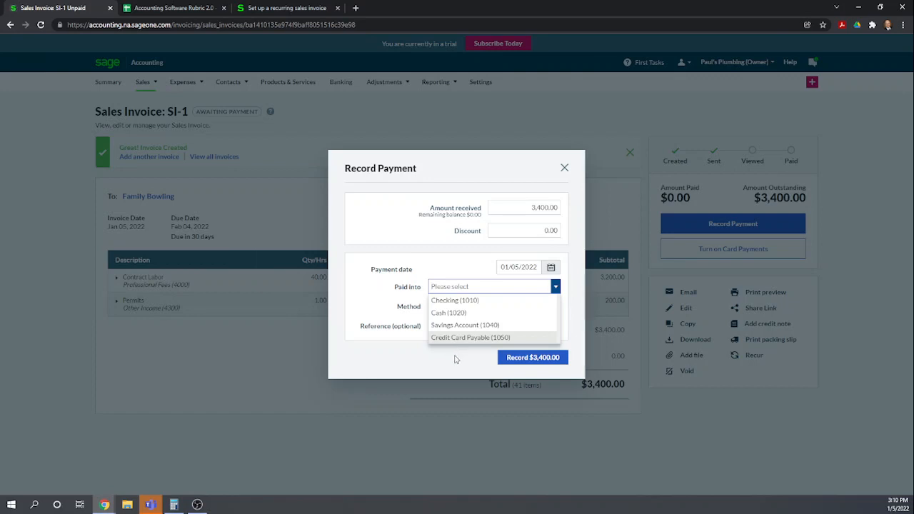
left_click(449, 301)
left_click(527, 306)
left_click(503, 322)
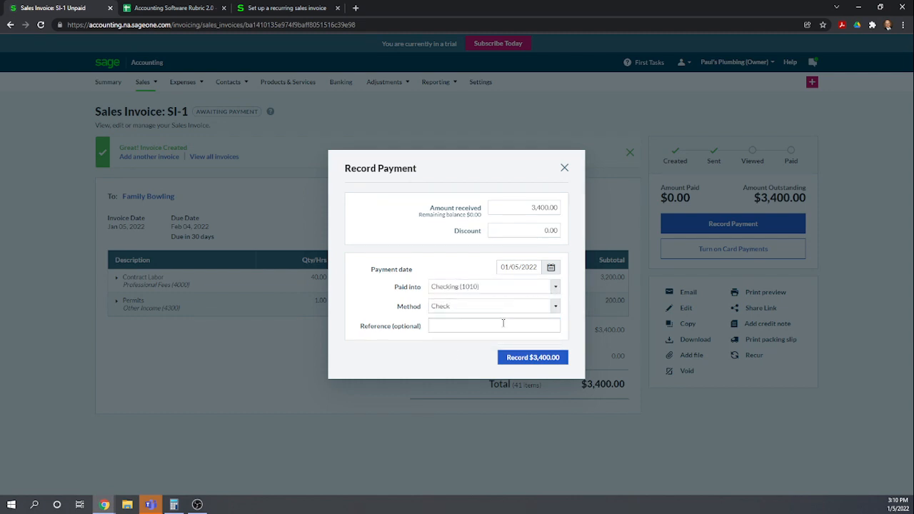
left_click(529, 358)
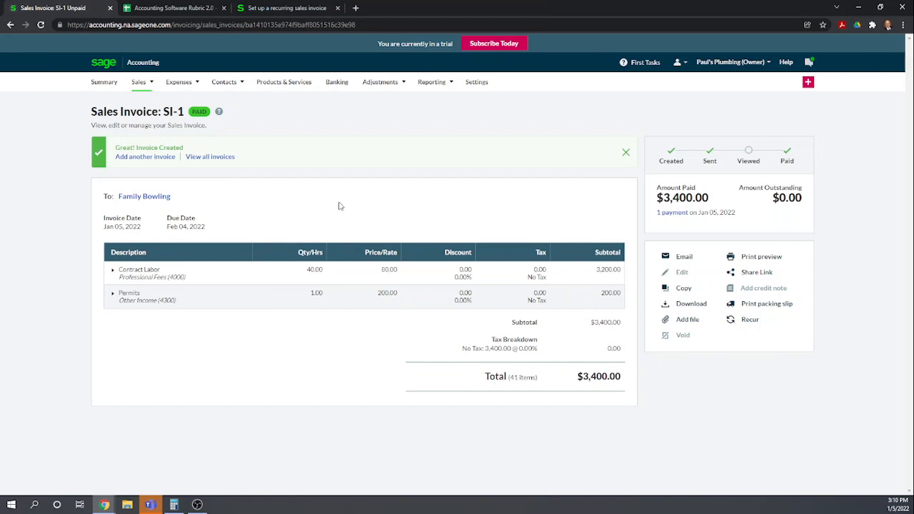
Start a new sales quick entry with the row type set to Bill
mouse_move(138, 84)
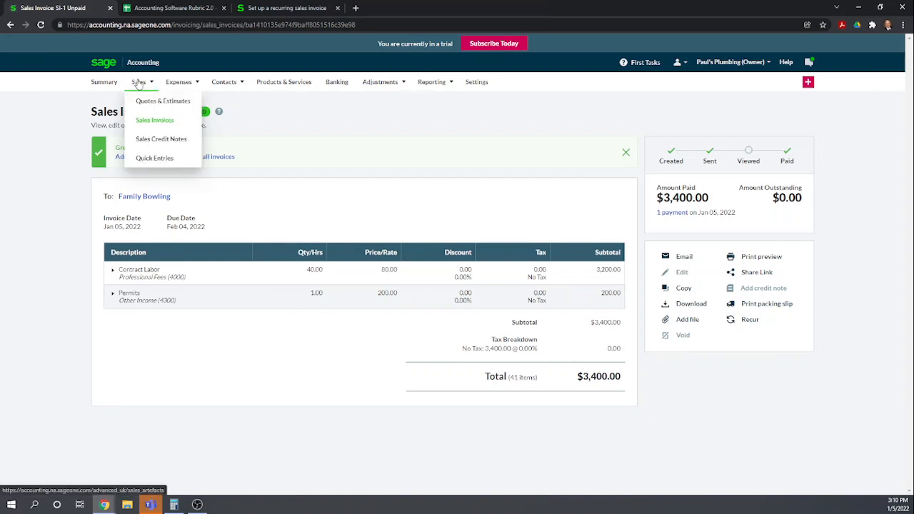
left_click(163, 161)
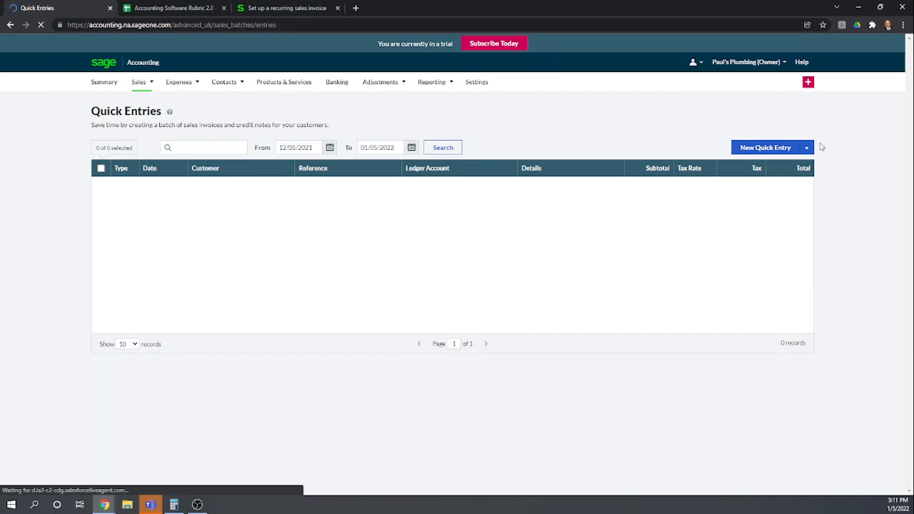
left_click(823, 147)
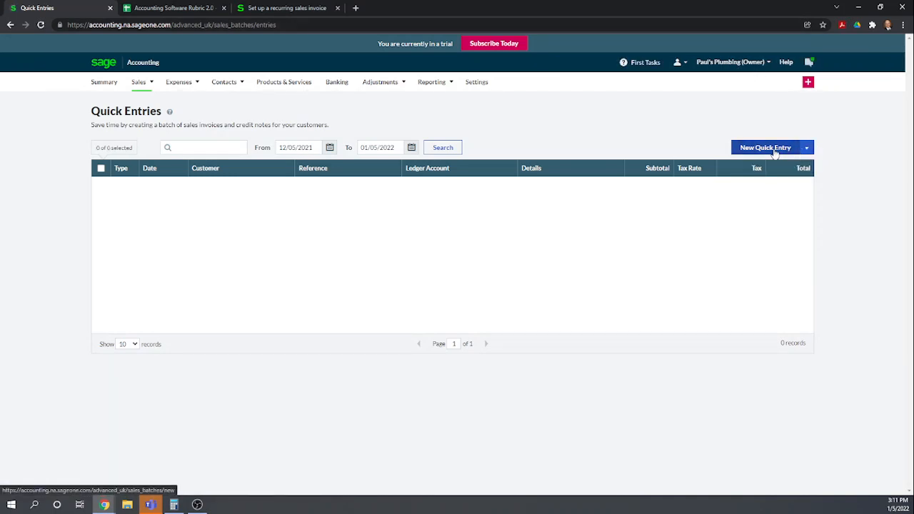
left_click(764, 148)
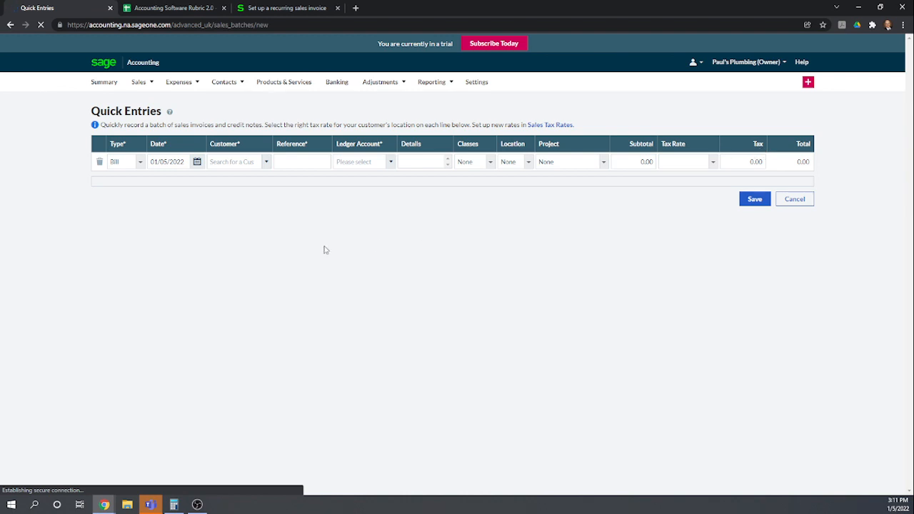
left_click(140, 163)
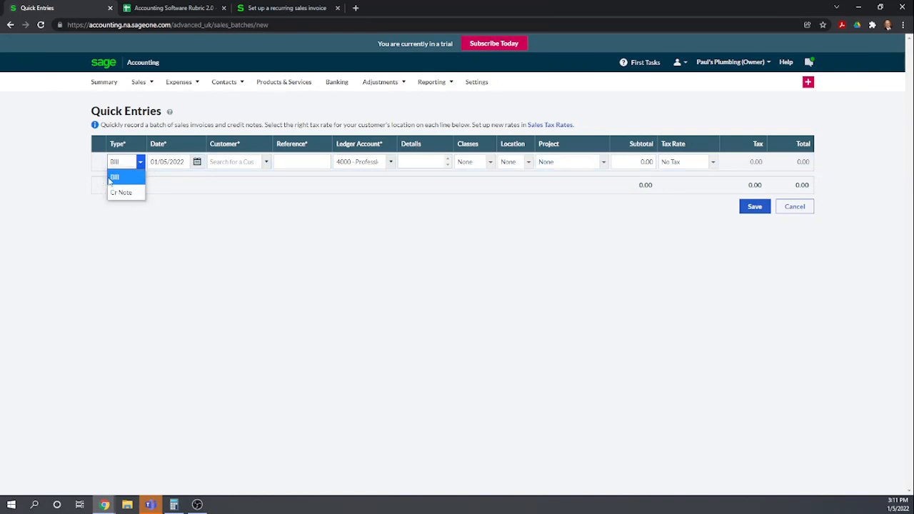
left_click(114, 177)
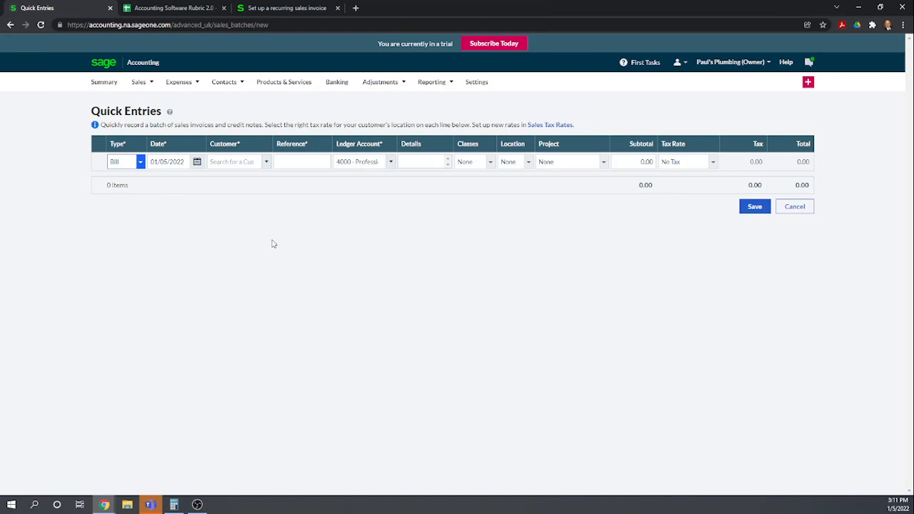
key("Tab")
key("Tab")
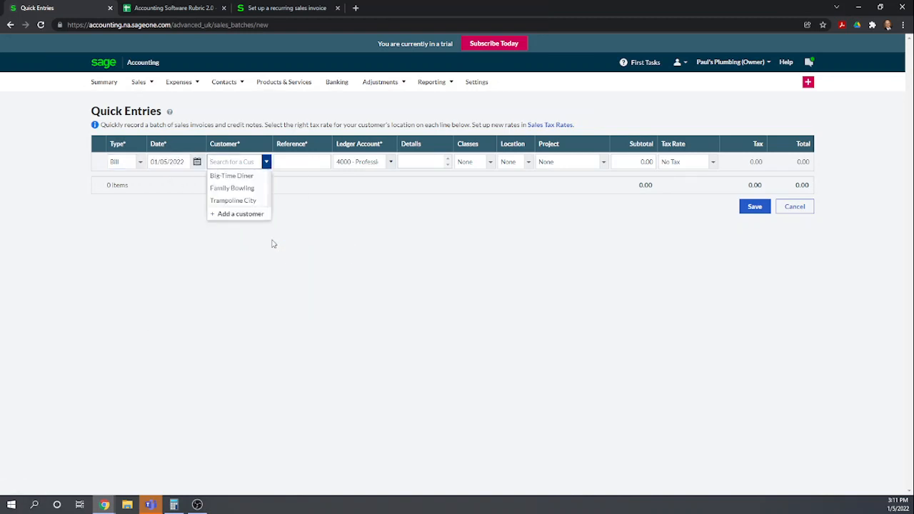
Create the customer Walk-In Customer from the quick entry's customer field, then cancel the quick entry
type("Walk")
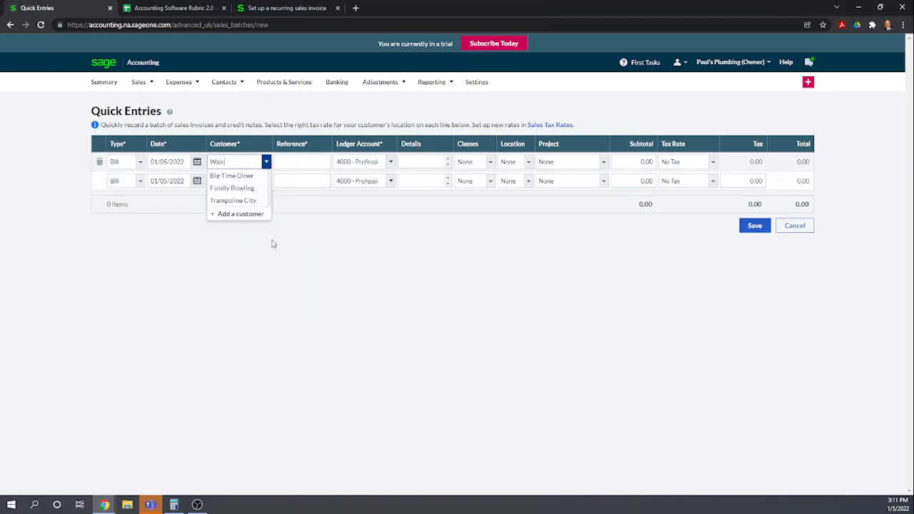
type("-In Cus")
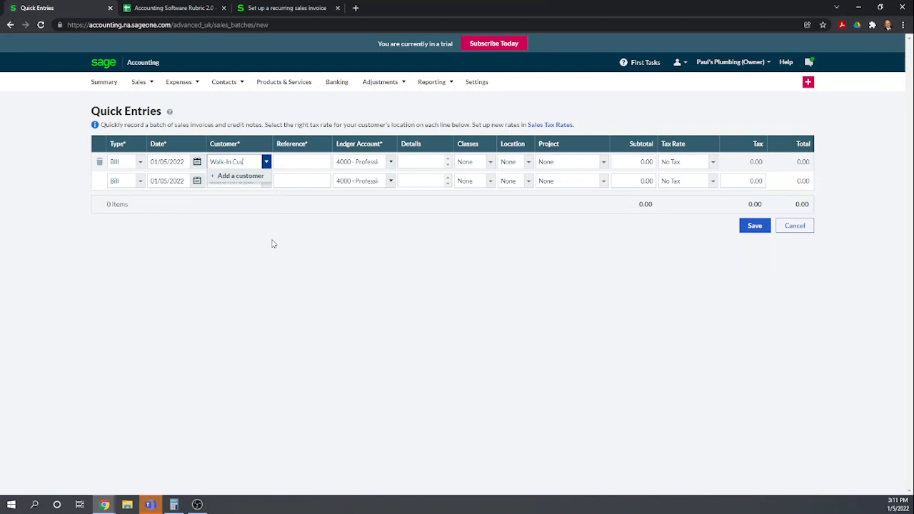
type("tomer")
left_click(229, 176)
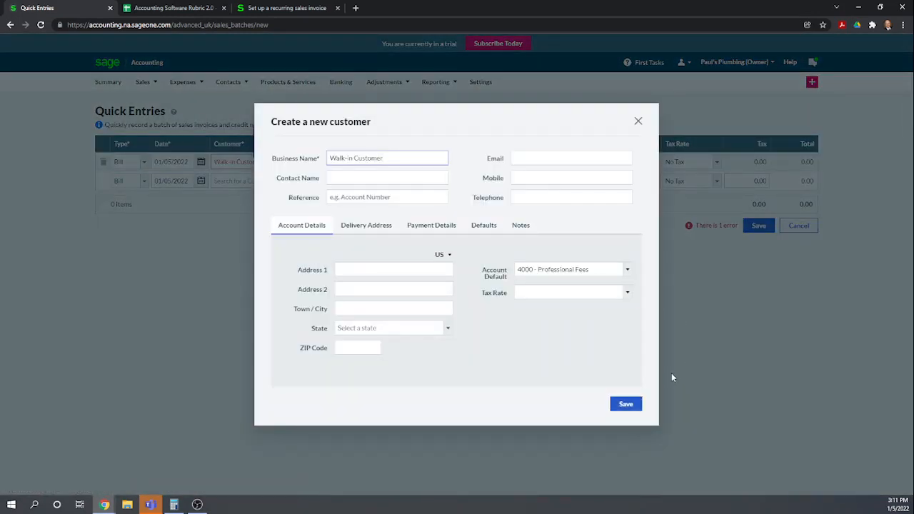
left_click(624, 405)
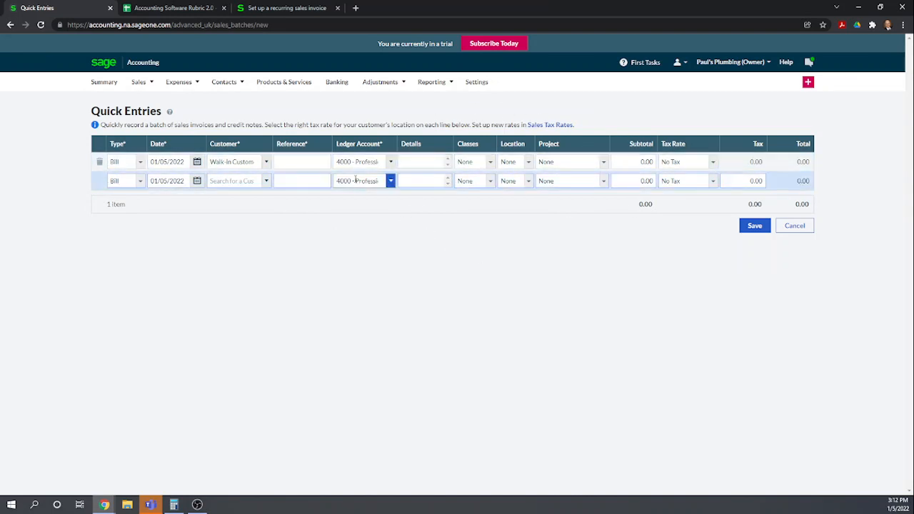
left_click(798, 230)
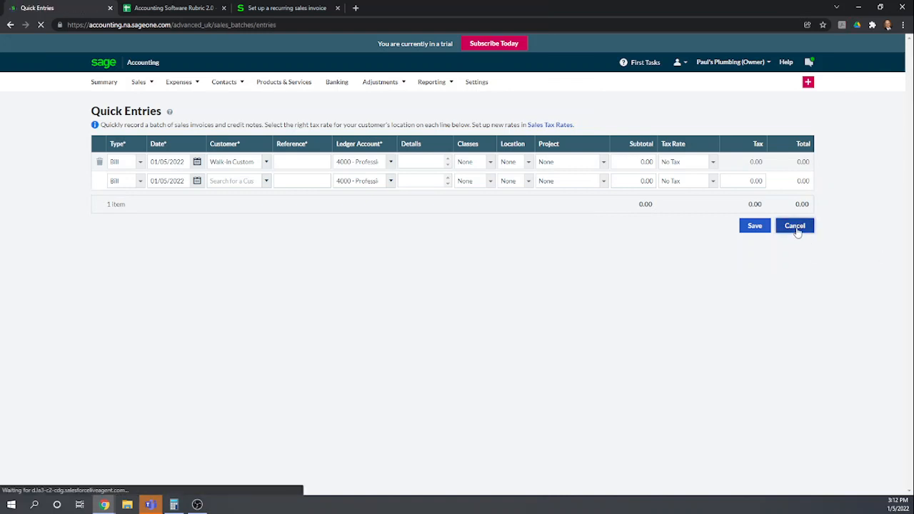
Start a new sales invoice for Walk-In Customer and add a Plumbing Widgets line
left_click(147, 84)
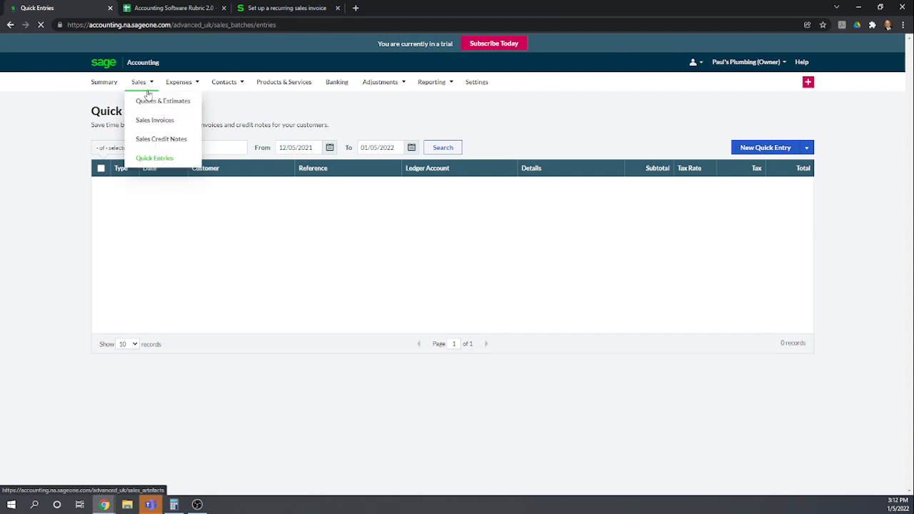
left_click(158, 98)
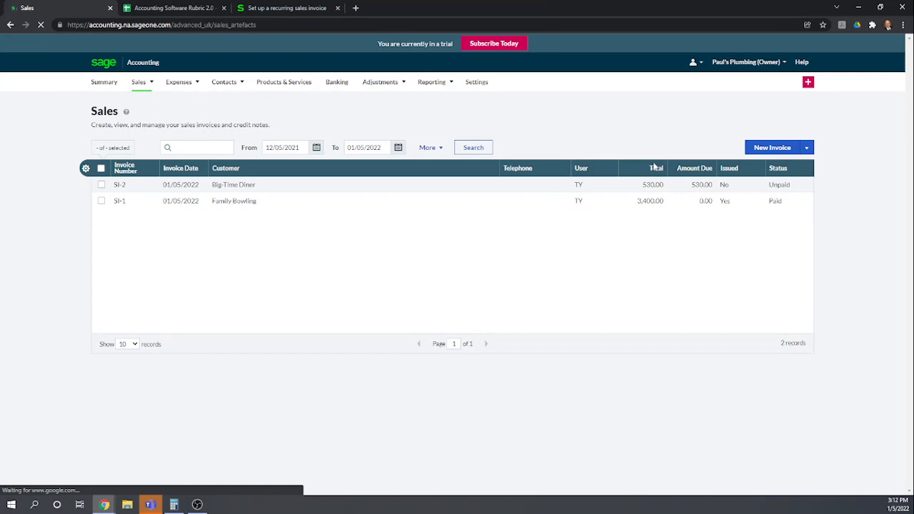
left_click(772, 152)
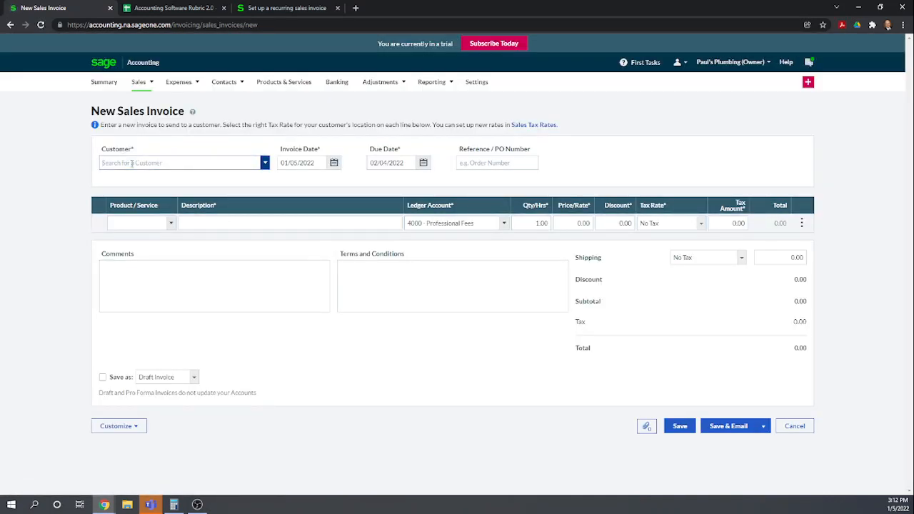
type("walk")
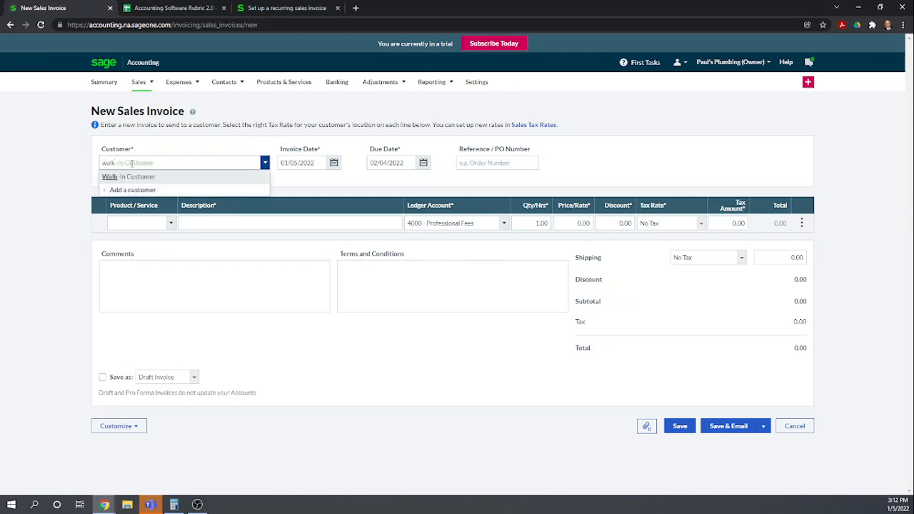
left_click(143, 177)
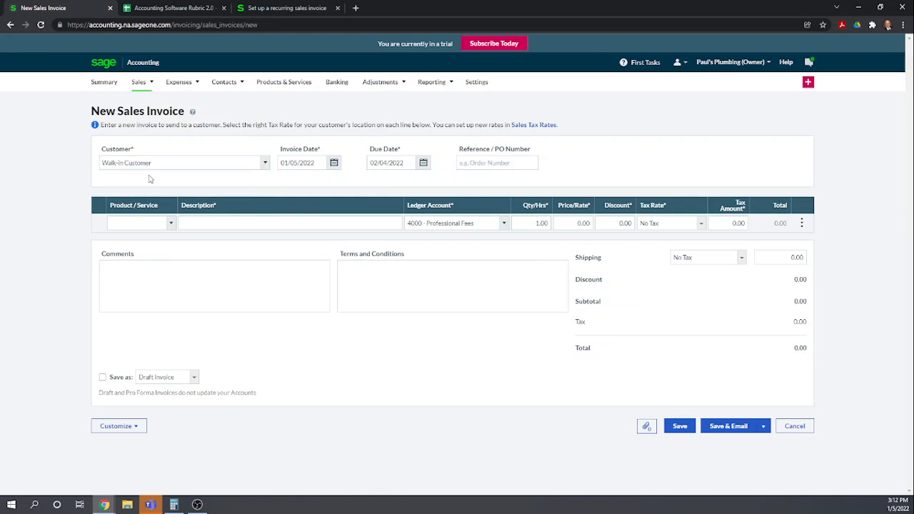
left_click(136, 223)
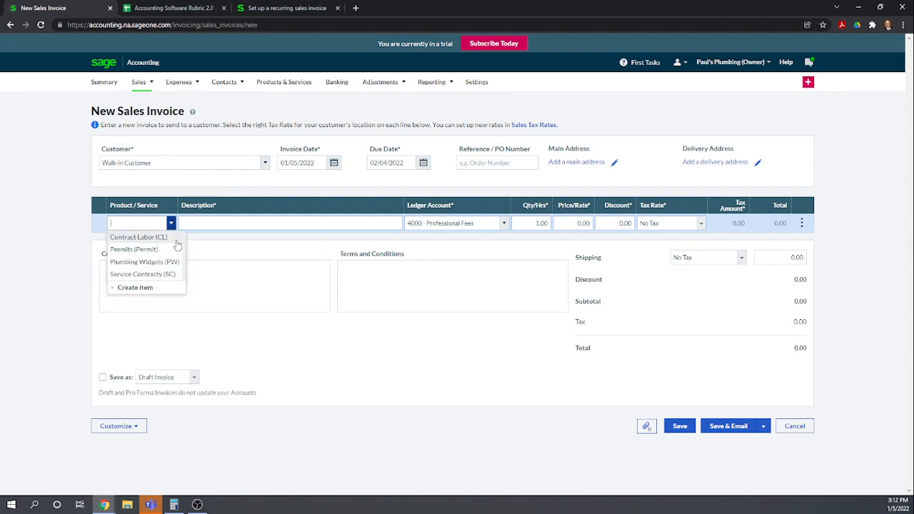
left_click(132, 262)
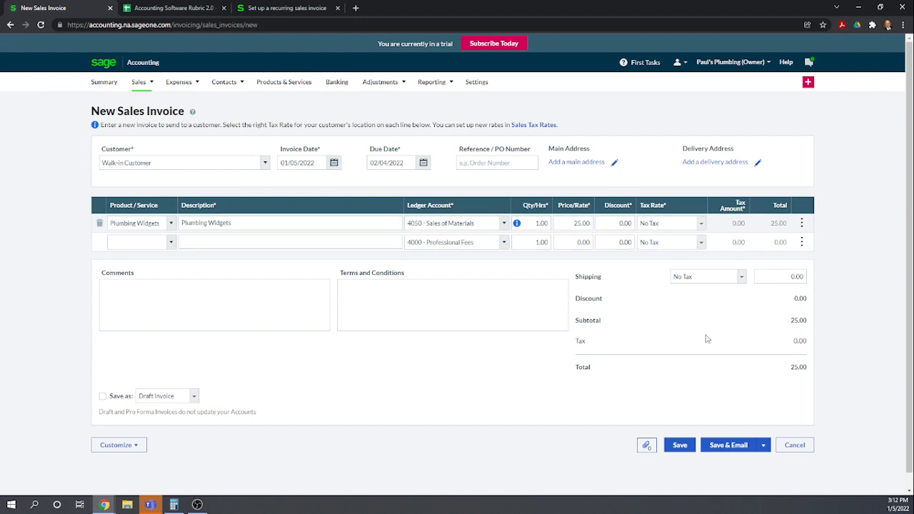
Set the Plumbing Widgets line's tax rate to State of New York 6.00% and save the invoice
left_click(701, 223)
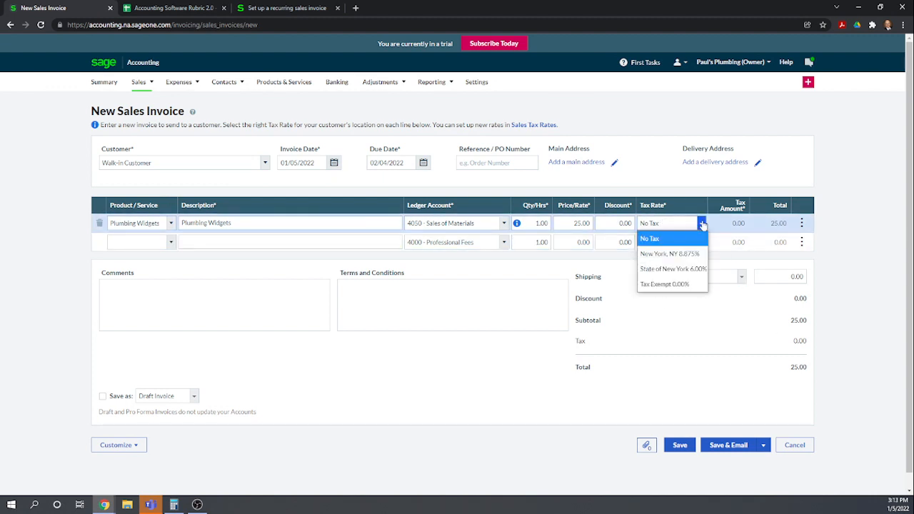
left_click(671, 269)
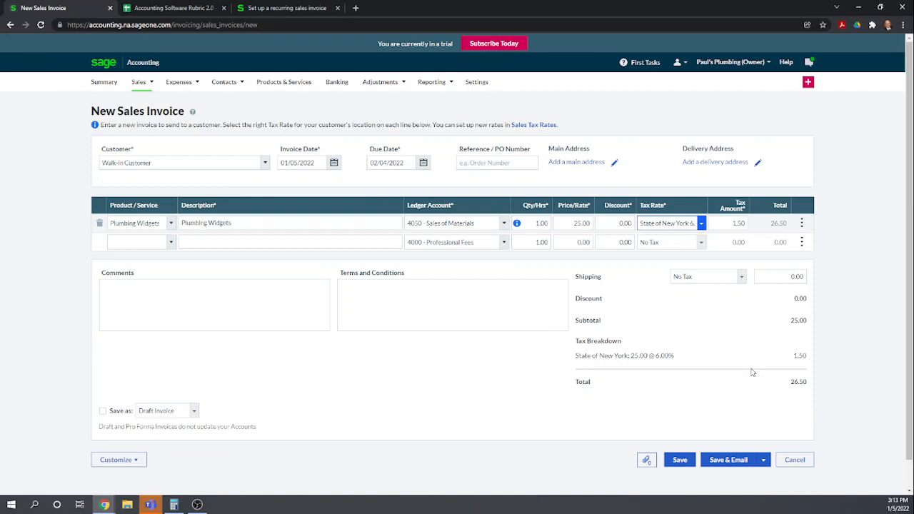
left_click(682, 460)
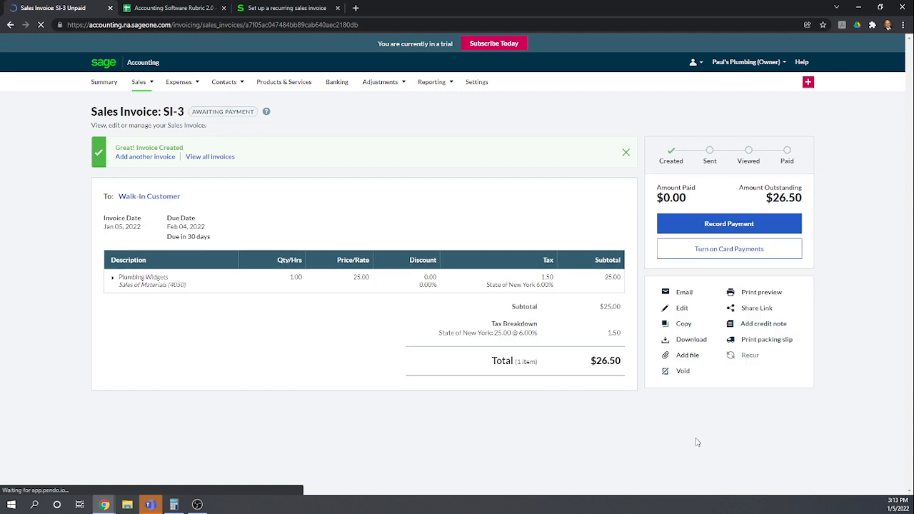
Record full payment of invoice SI-3 paid into Checking (1010) with method Check
left_click(729, 224)
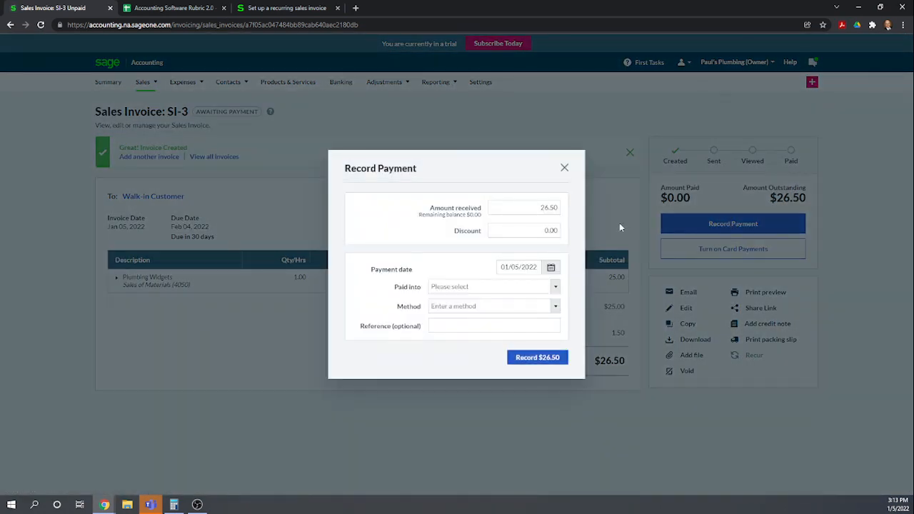
left_click(556, 288)
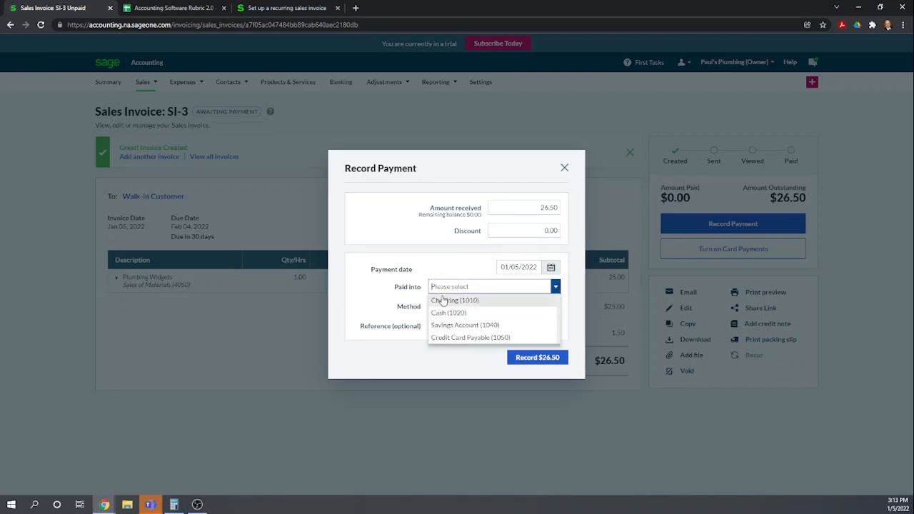
left_click(443, 300)
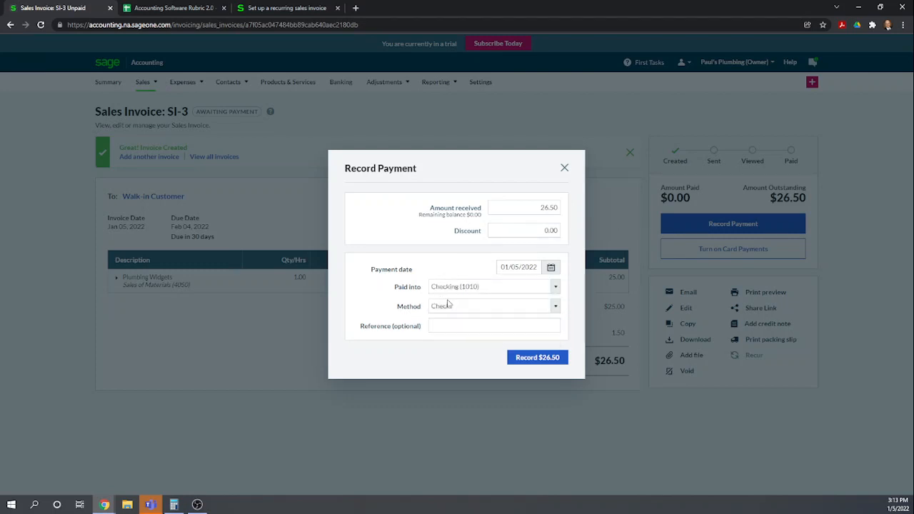
left_click(554, 309)
left_click(469, 320)
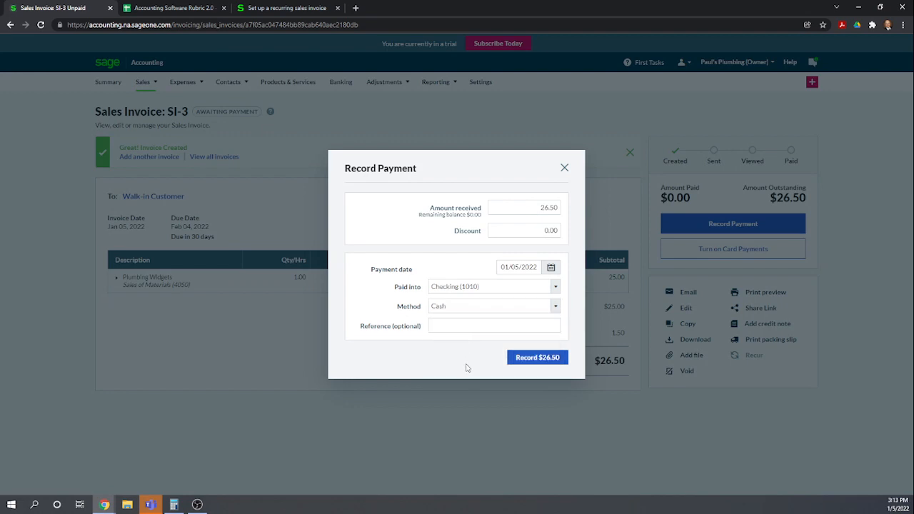
left_click(540, 360)
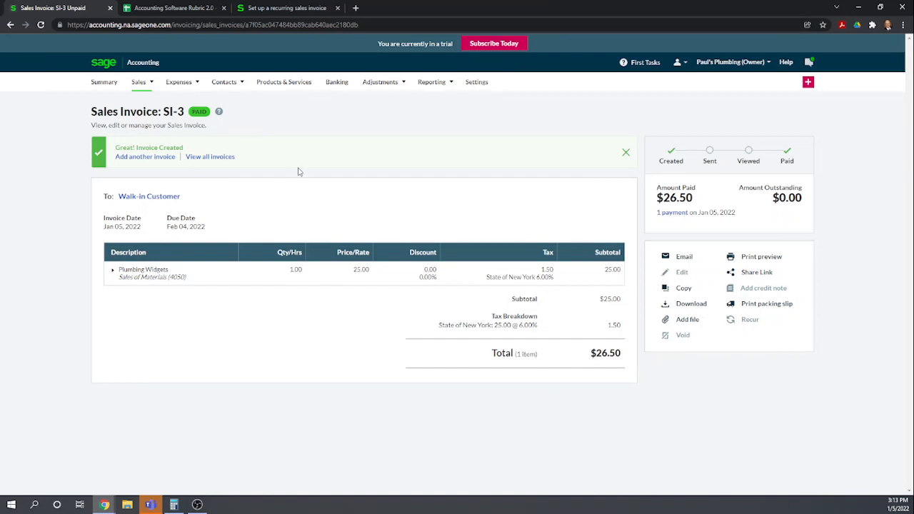
Switch to the rubric spreadsheet and score row 75 as 1 and rows 76 and 77 as 0 for Sage Business Cloud
left_click(180, 9)
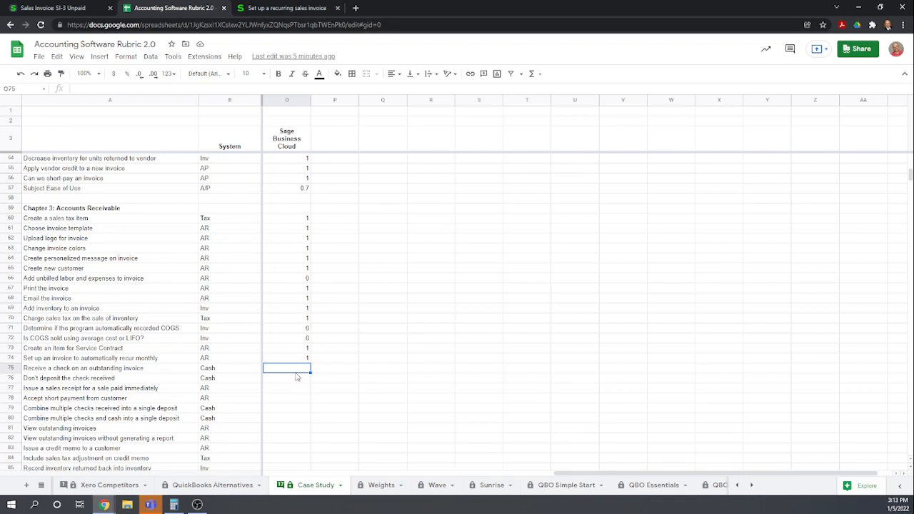
type("1")
key("Return")
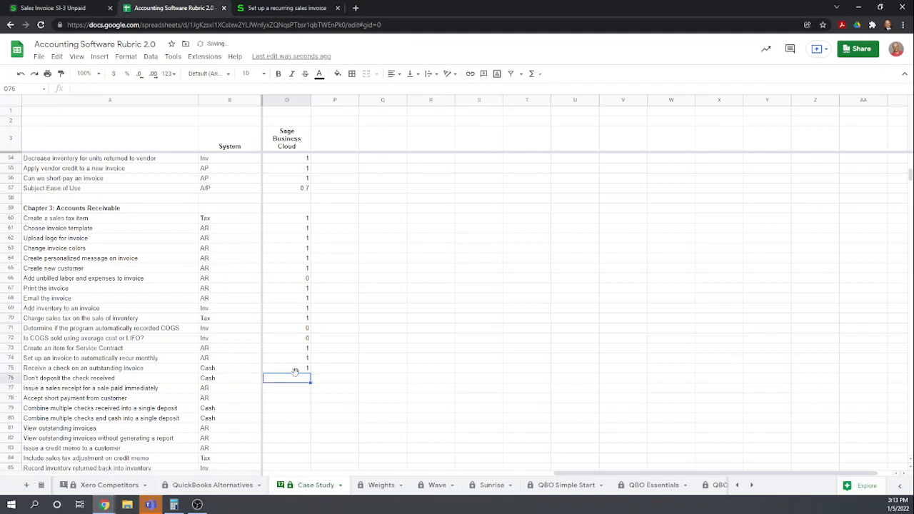
type("0")
key("Return")
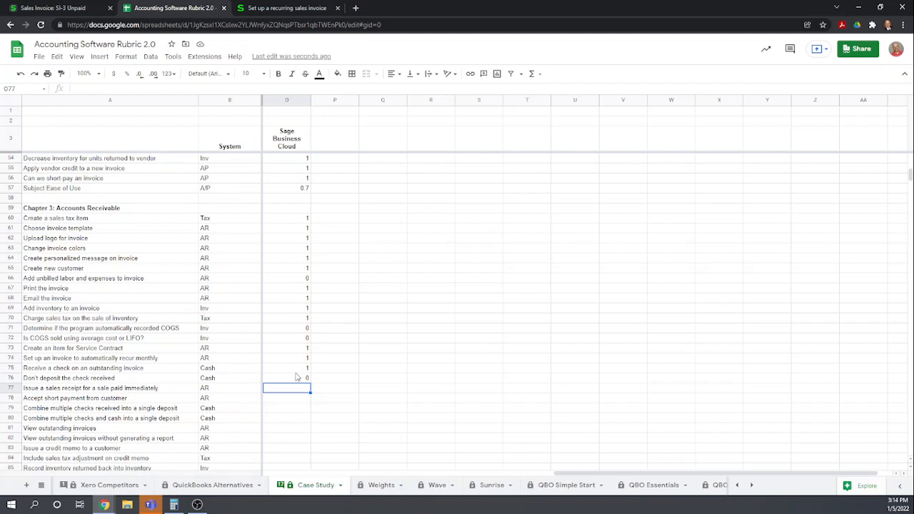
type("0")
key("Return")
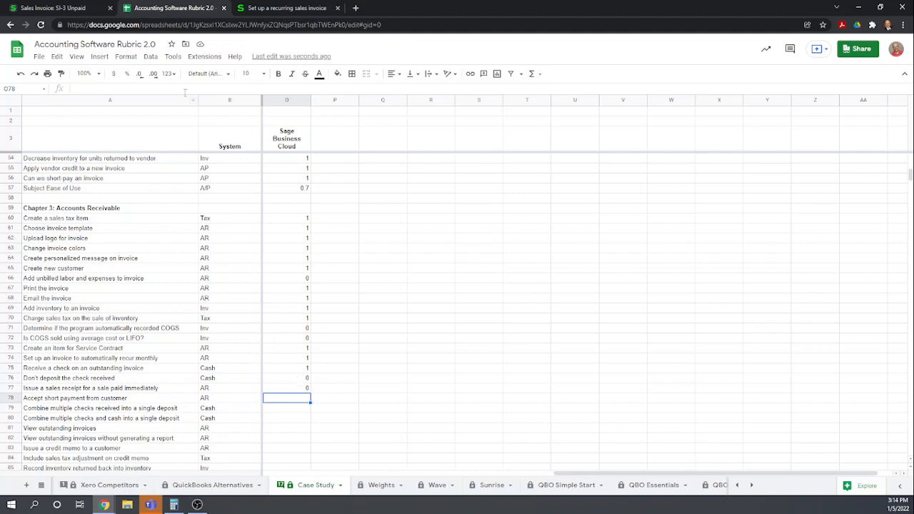
Open invoice SI-2 and record a partial payment of 200 paid into Checking (1010) with method Check
left_click(45, 9)
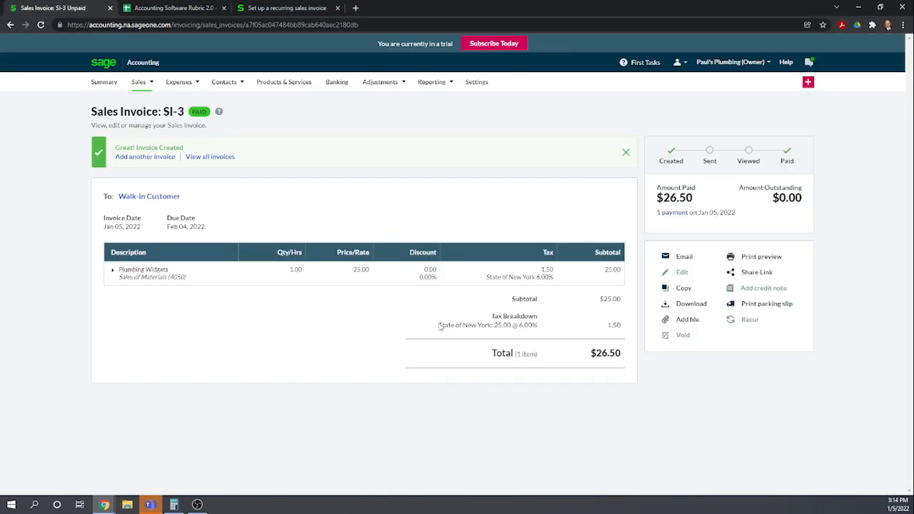
left_click(139, 83)
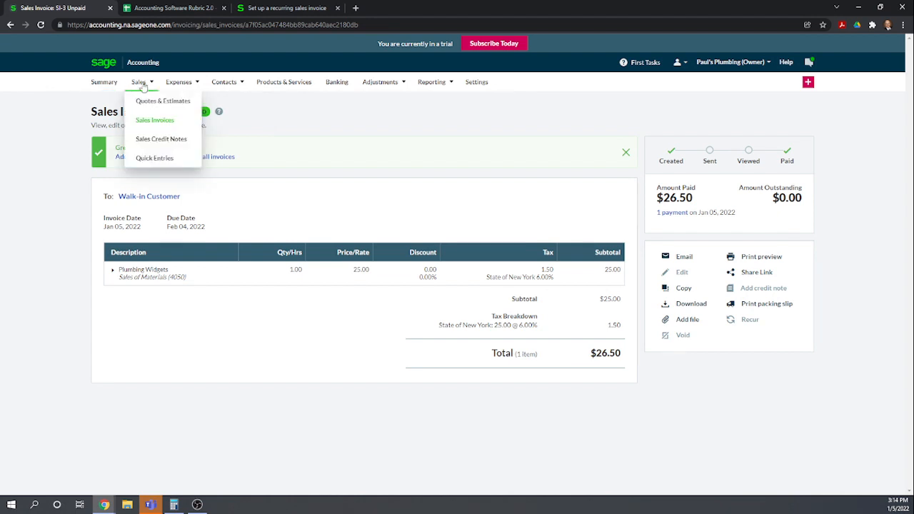
left_click(143, 123)
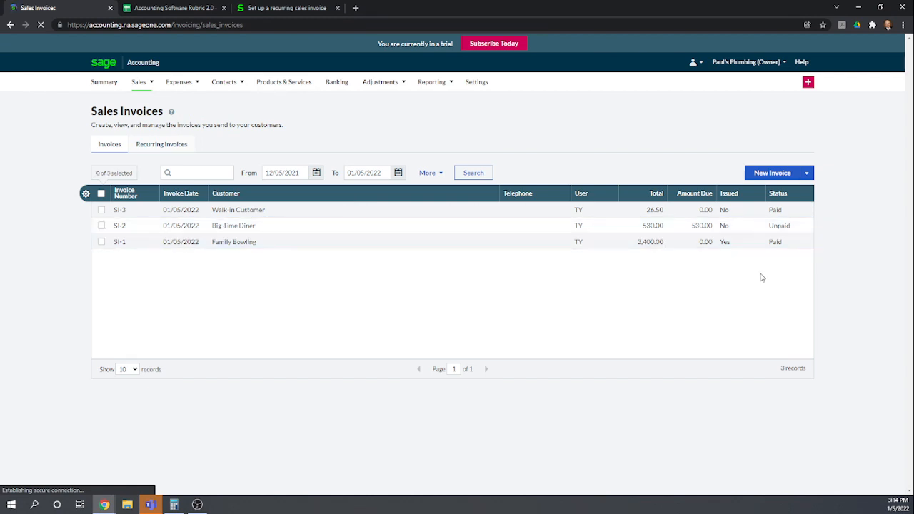
left_click(261, 227)
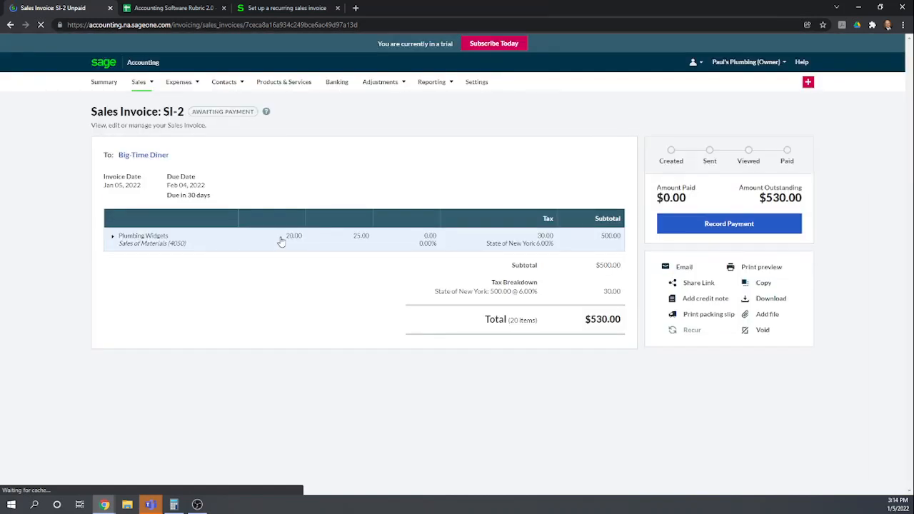
left_click(724, 224)
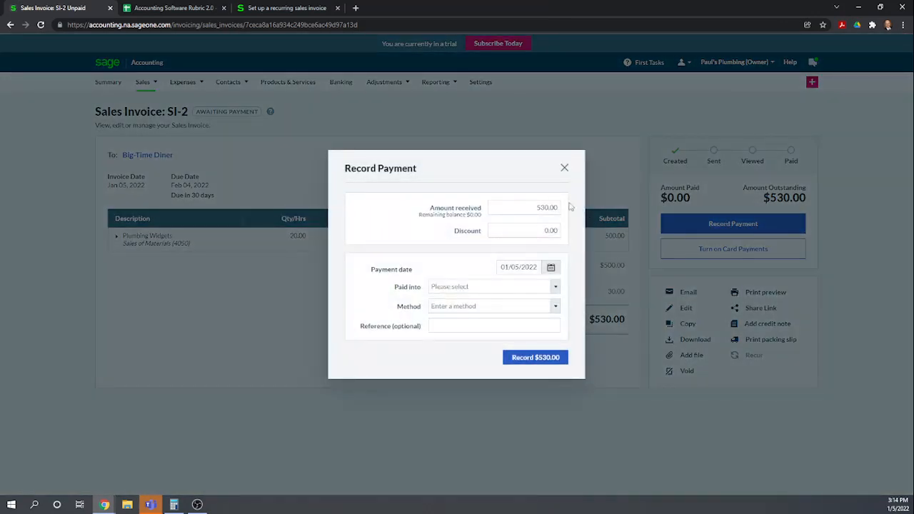
left_click(525, 207)
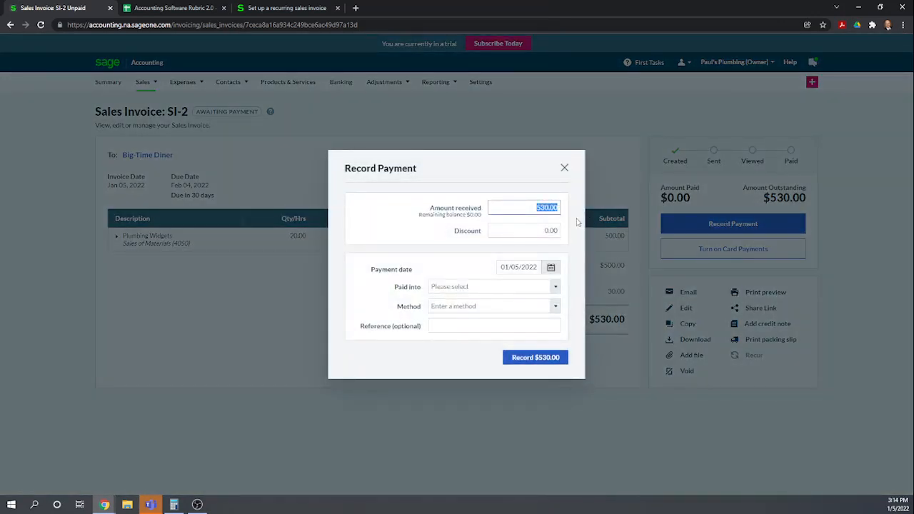
key("BackSpace")
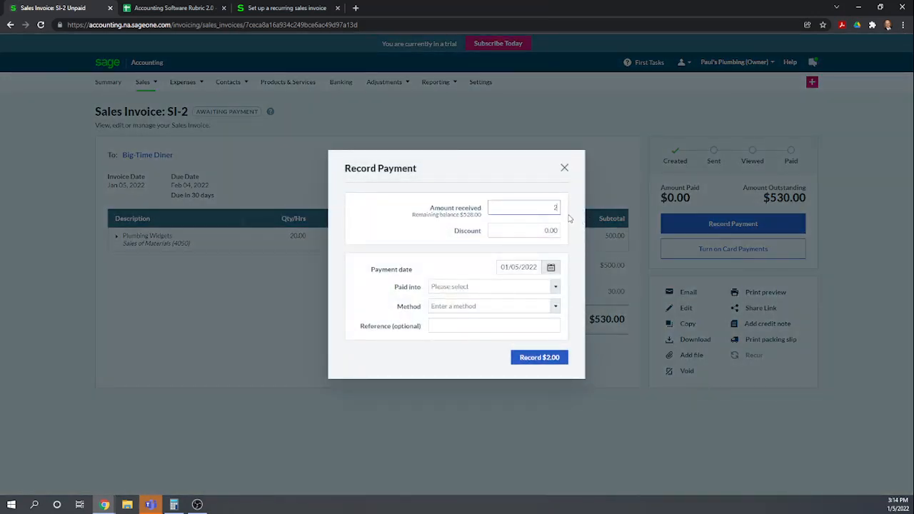
type("200")
left_click(435, 239)
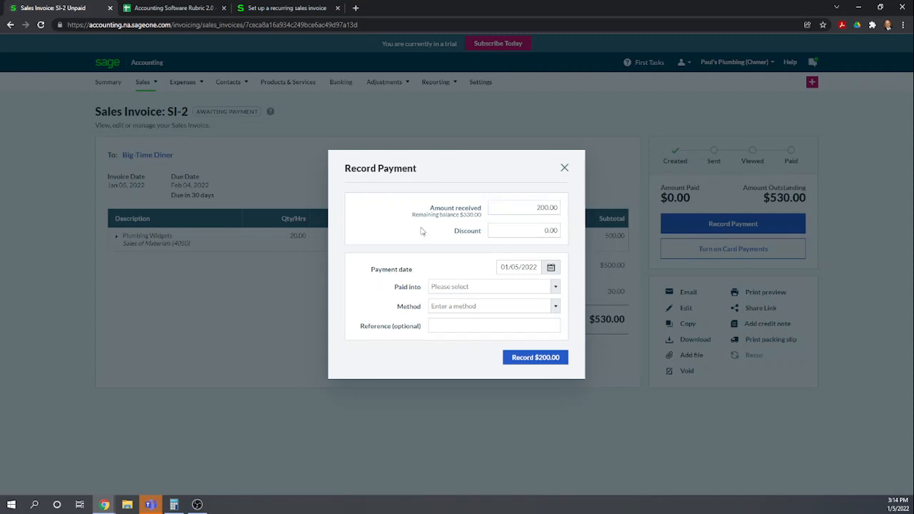
left_click(555, 288)
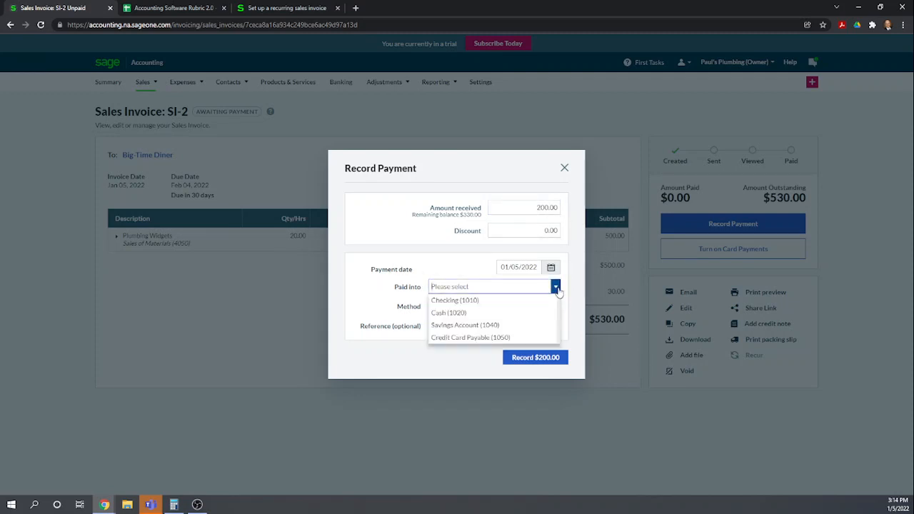
left_click(468, 301)
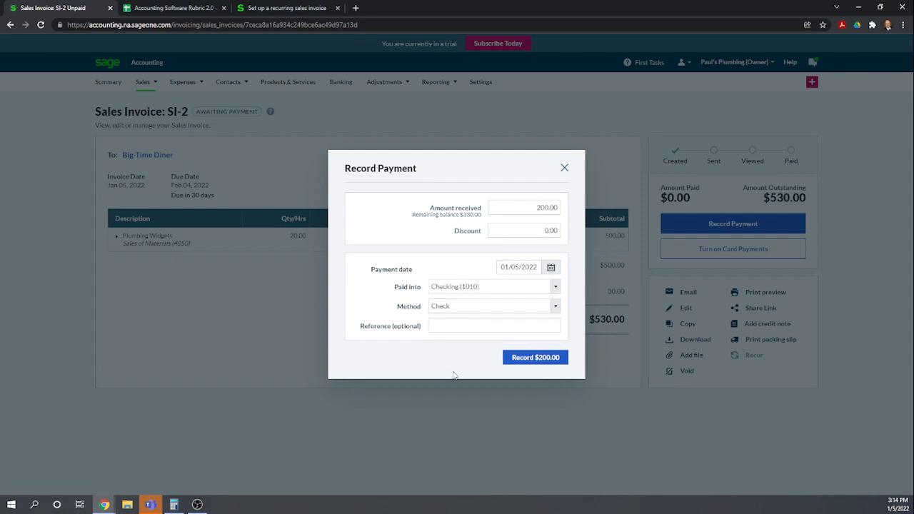
left_click(556, 306)
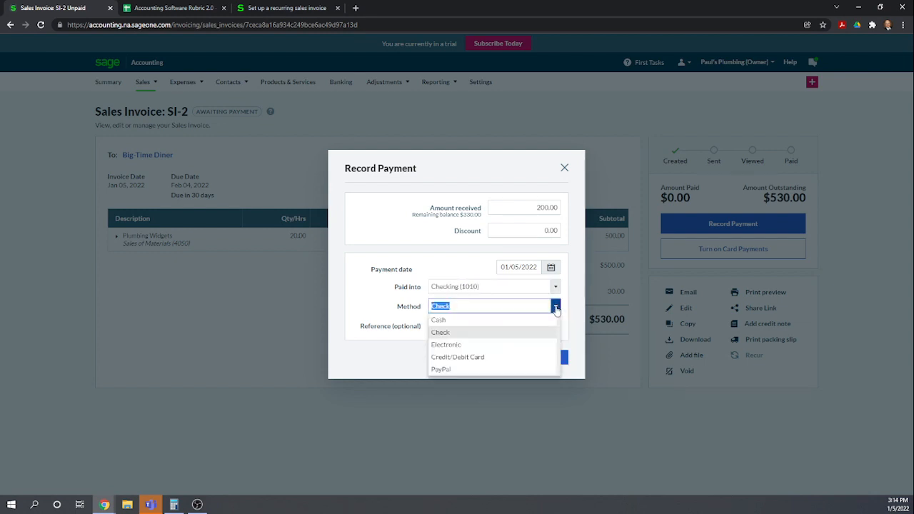
left_click(457, 332)
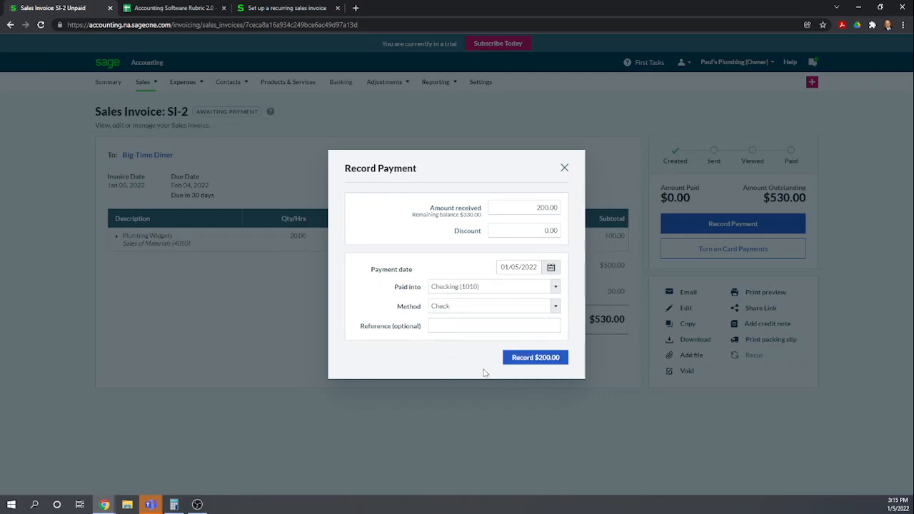
left_click(533, 358)
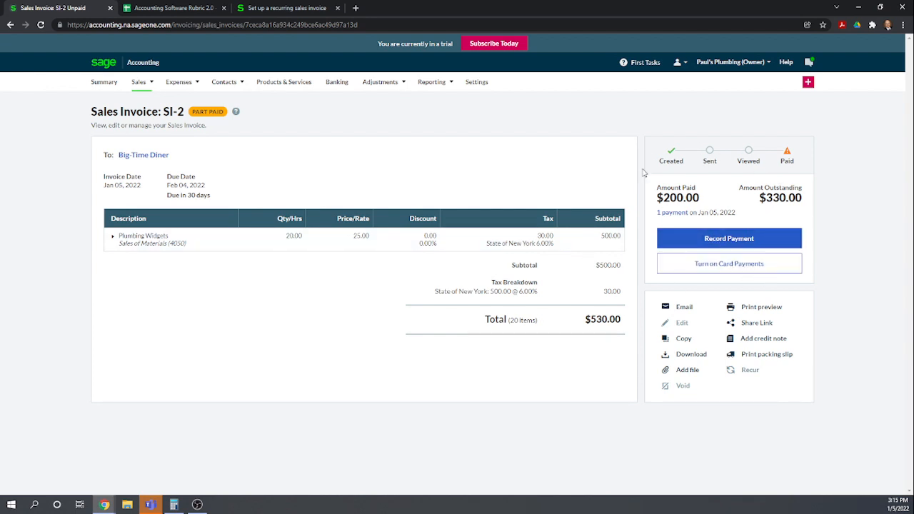
Record the remaining balance payment on SI-2 paid into Checking (1010) with method Check
left_click(708, 238)
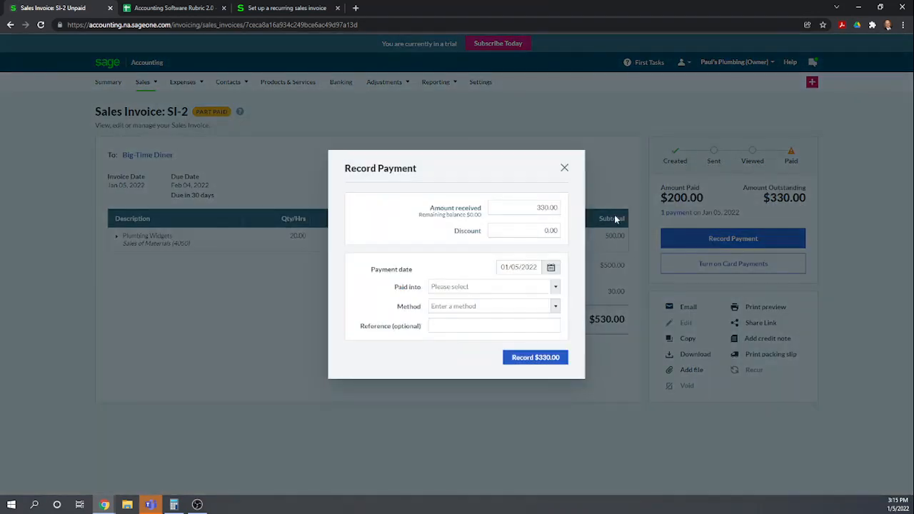
left_click(555, 286)
left_click(484, 301)
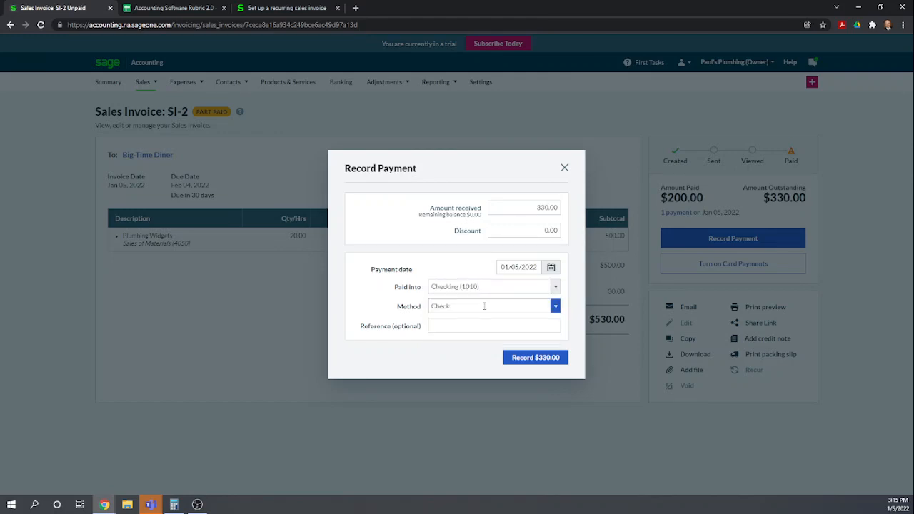
left_click(535, 361)
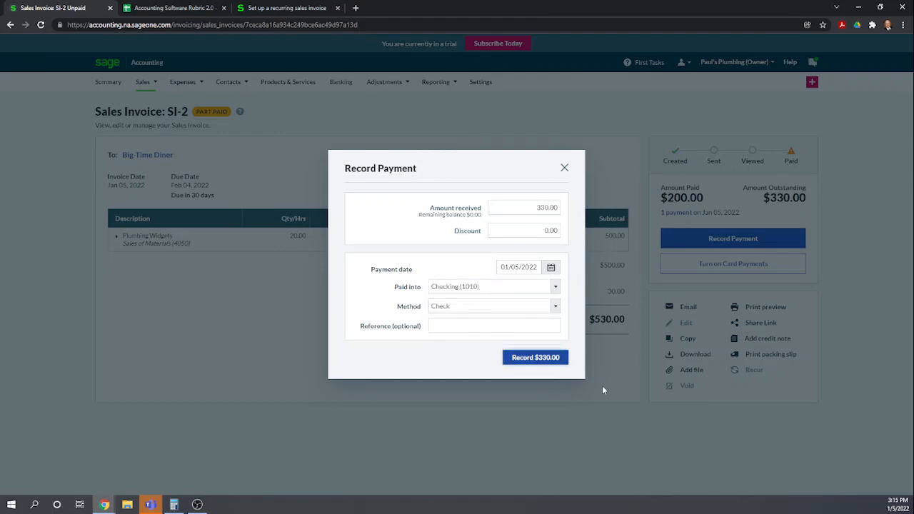
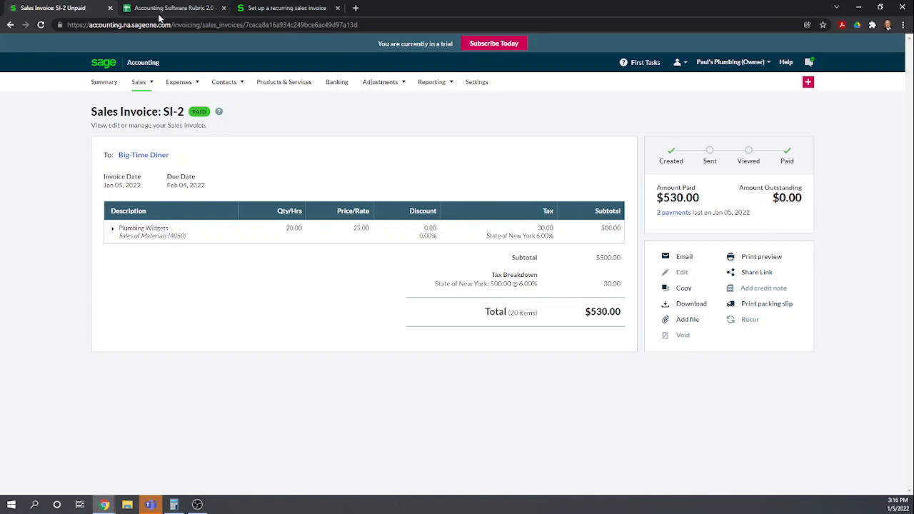
Switch to the rubric spreadsheet and score row 78 as 1 and rows 79 and 80 as 0 for Sage Business Cloud
left_click(160, 10)
scroll(388, 421, "down", 3)
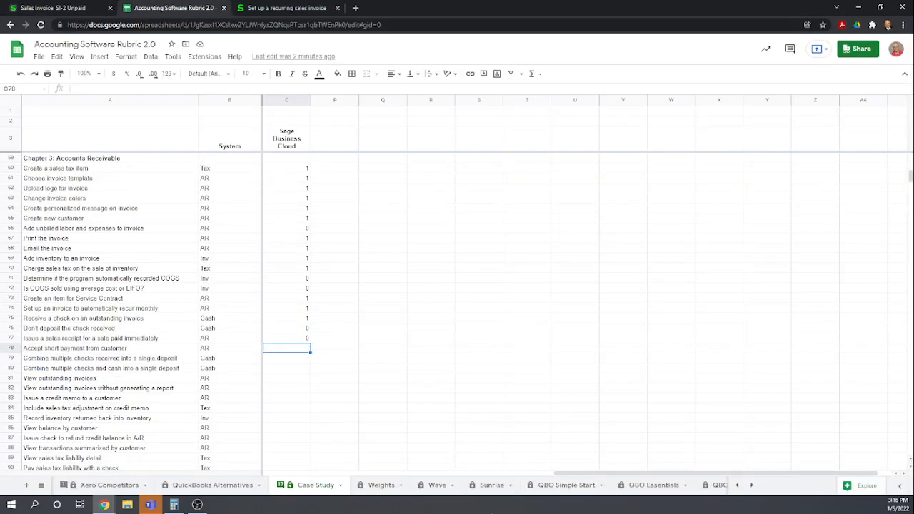
scroll(457, 435, "down", 2)
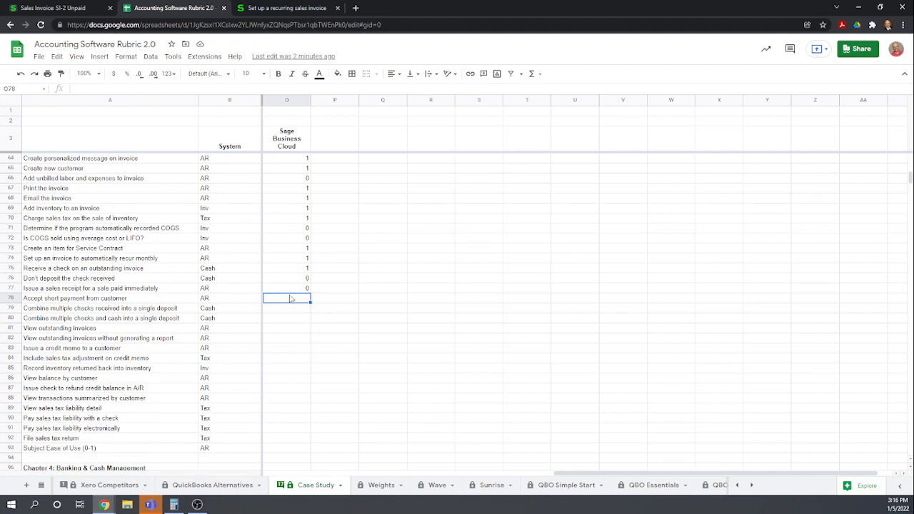
type("1")
key("Return")
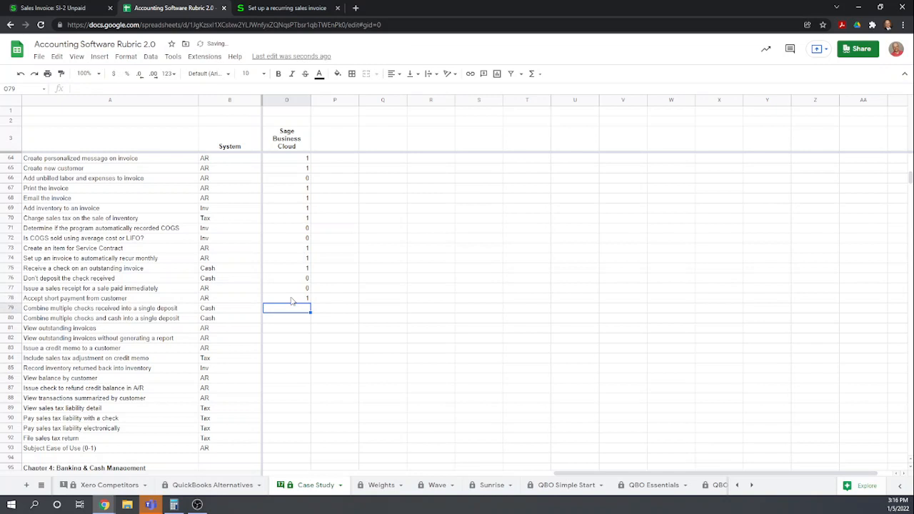
type("0")
key("Return")
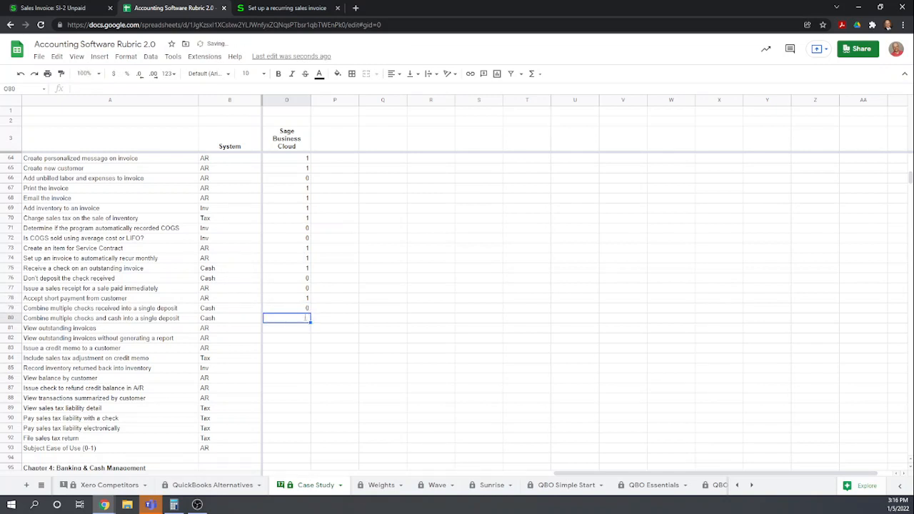
type("0")
key("Return")
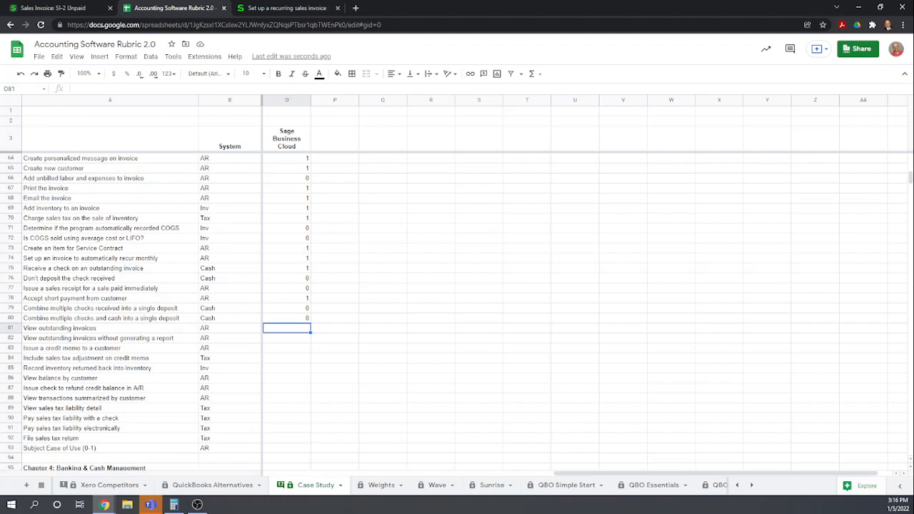
Return to Sage and open the sales invoices list to review outstanding invoices
left_click(40, 10)
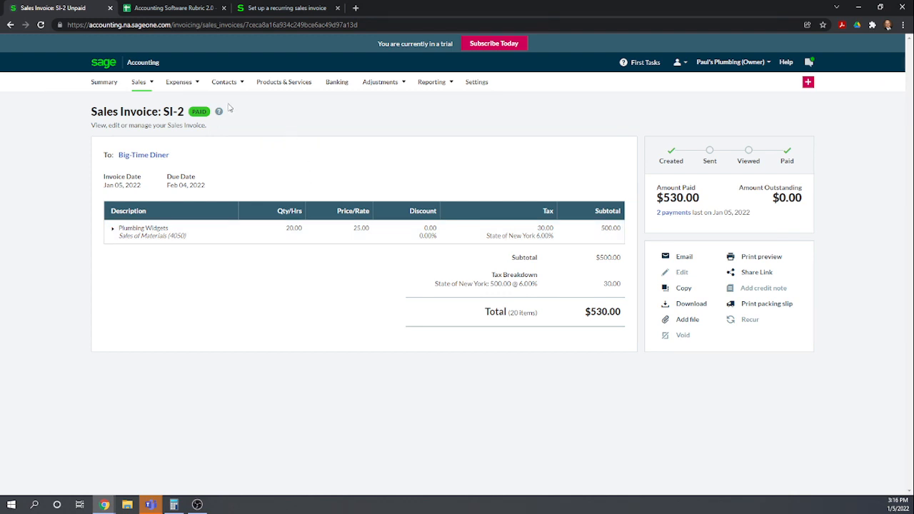
mouse_move(136, 81)
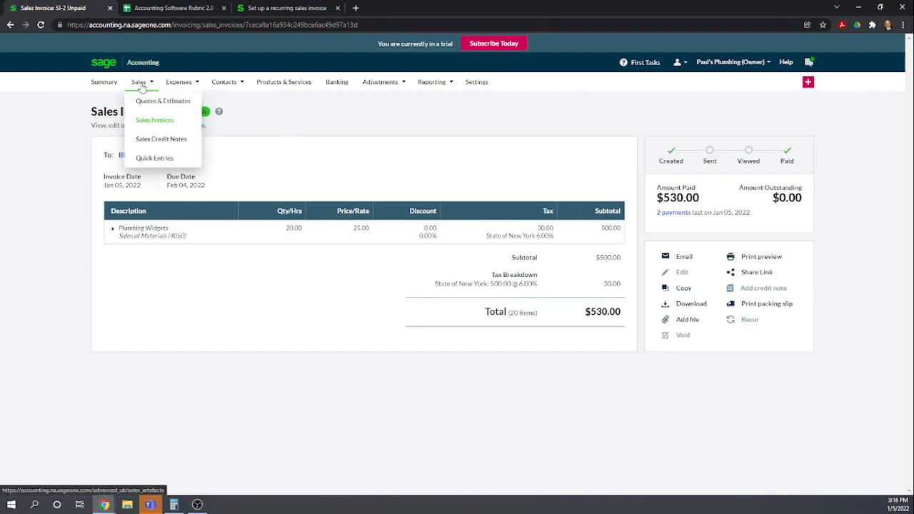
left_click(145, 120)
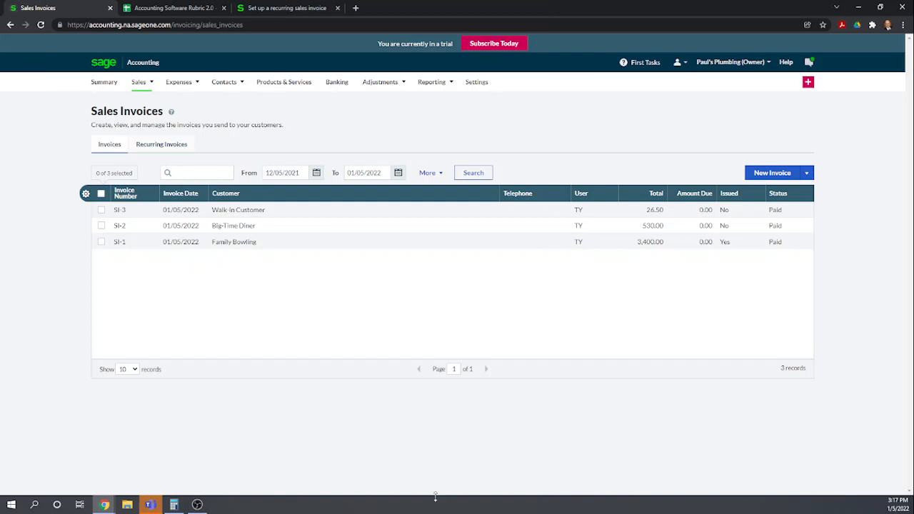
Switch to the rubric spreadsheet and score rows 81 and 82 as 1 for Sage Business Cloud
left_click(182, 8)
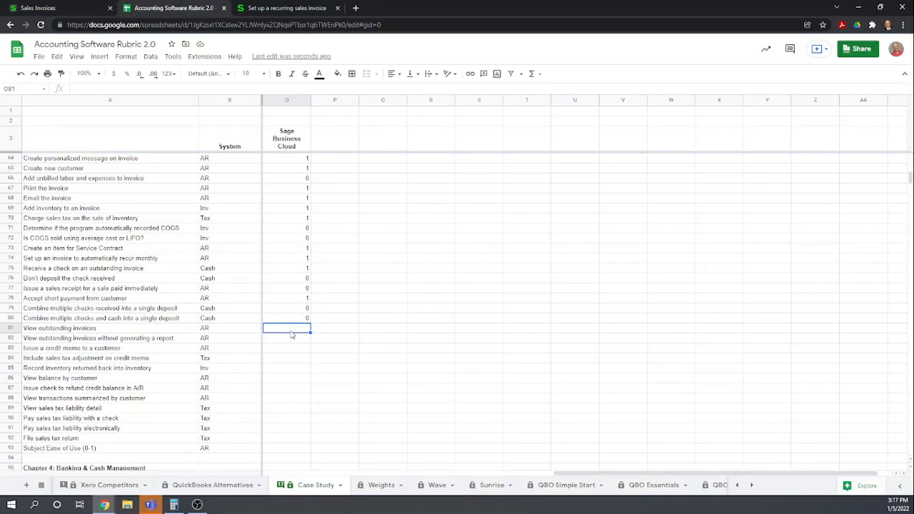
type("1")
key("Return")
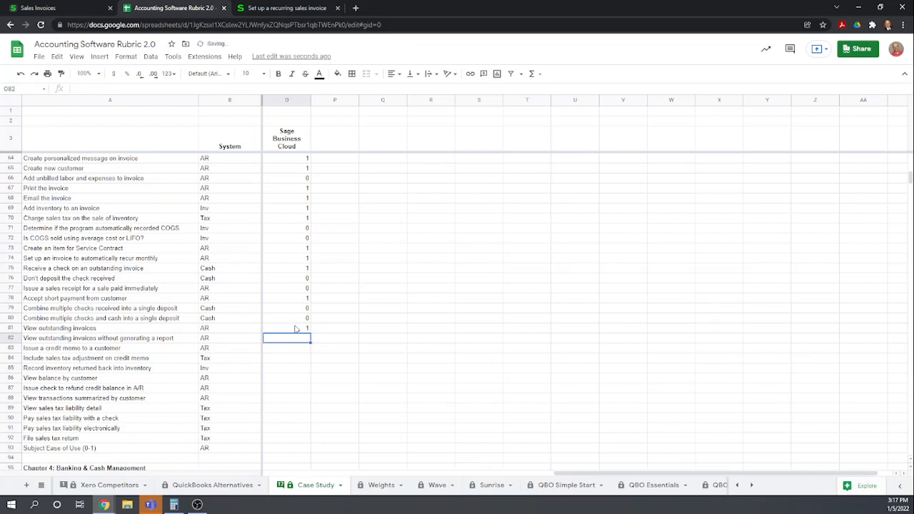
type("1")
key("Return")
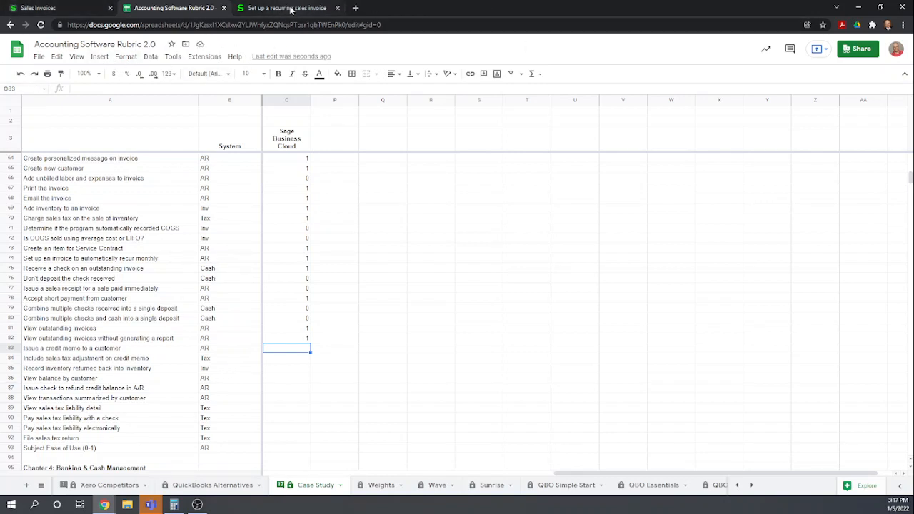
Return to Sage and start a new sales credit note for customer Big-Time Diner
left_click(63, 5)
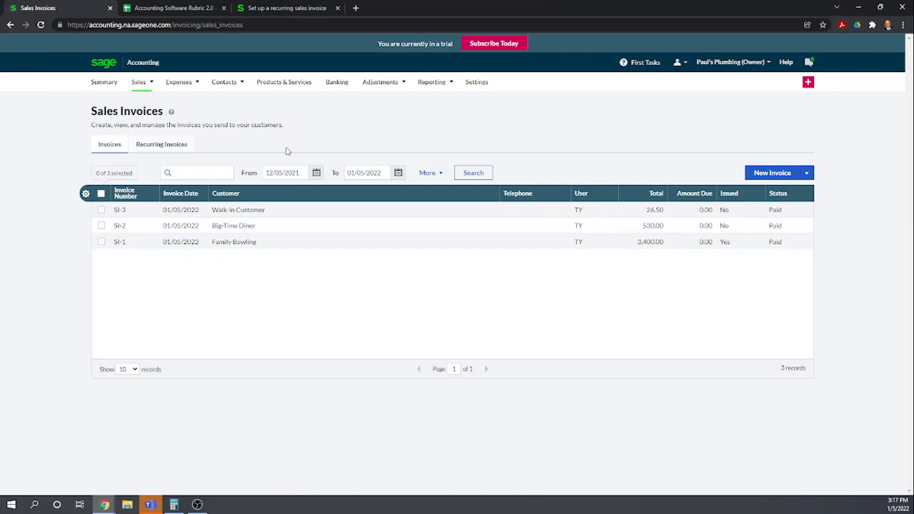
mouse_move(146, 83)
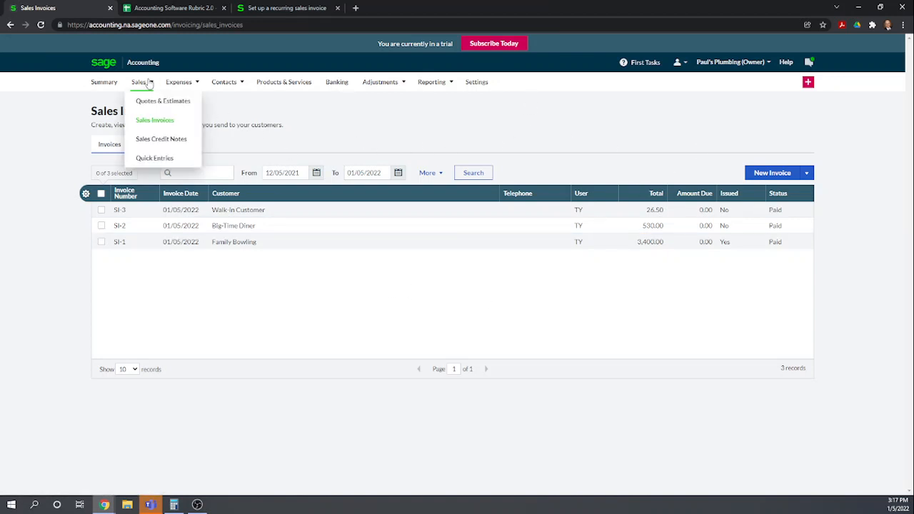
left_click(160, 141)
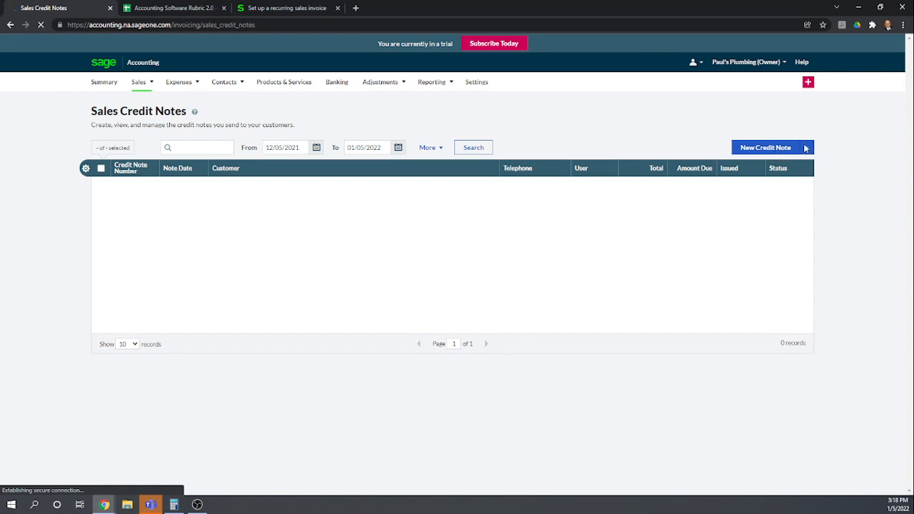
left_click(808, 150)
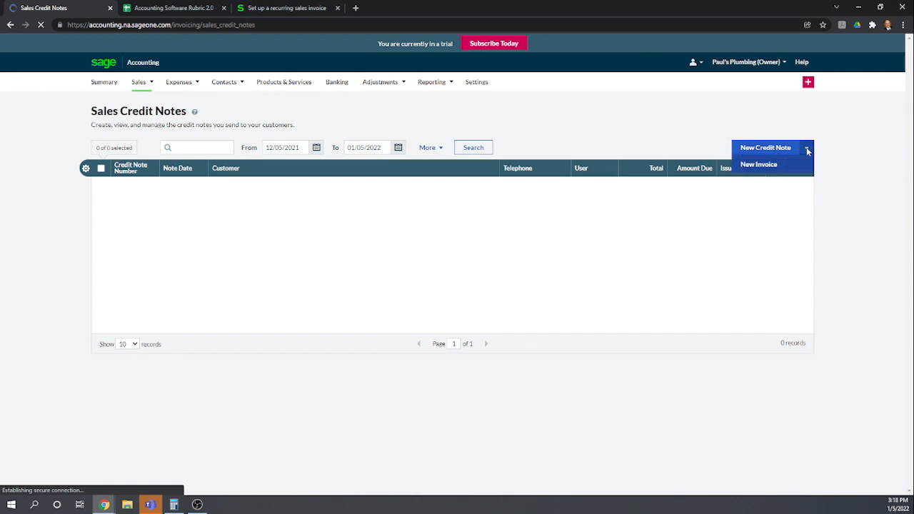
left_click(762, 150)
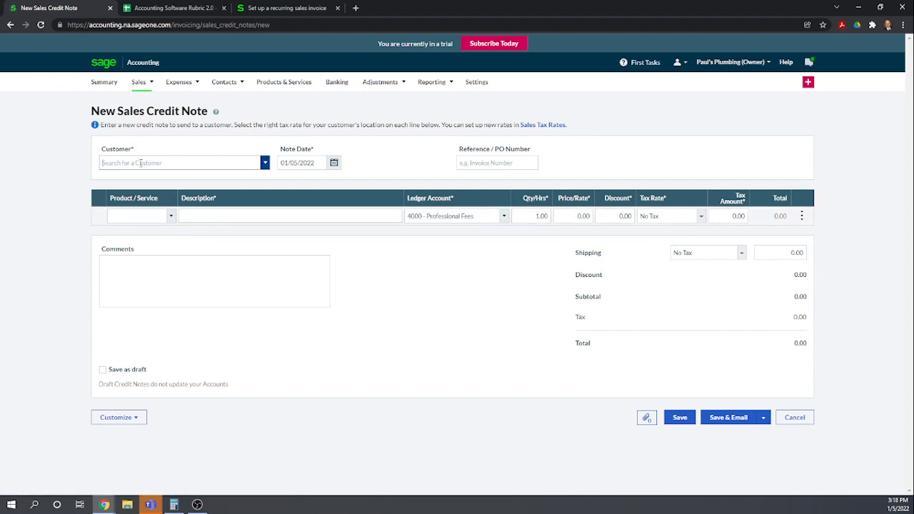
type("big")
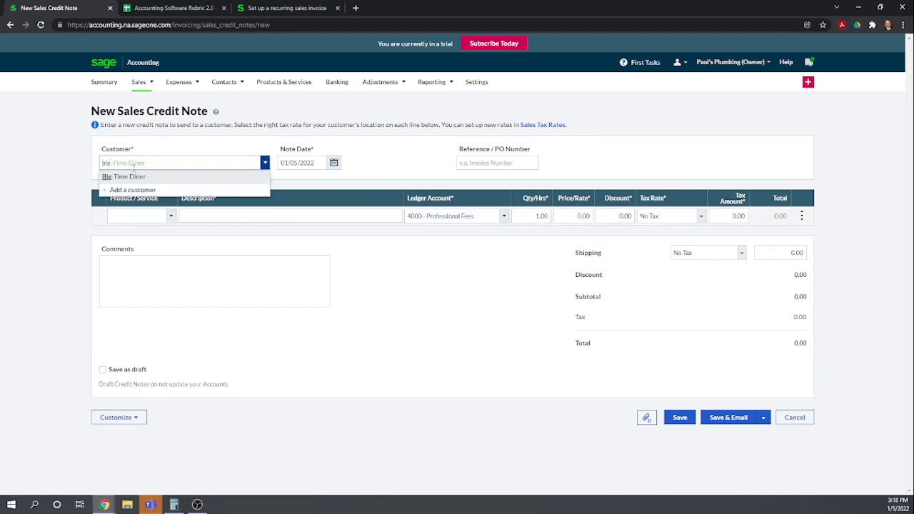
left_click(135, 178)
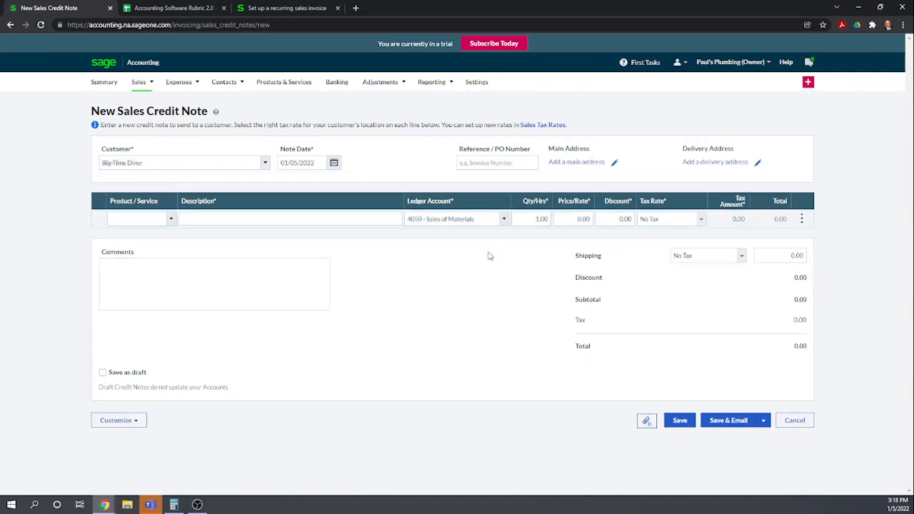
Add a Plumbing Widgets line with quantity 2 and tax rate State of New York 6.00%, then save the credit note
left_click(171, 219)
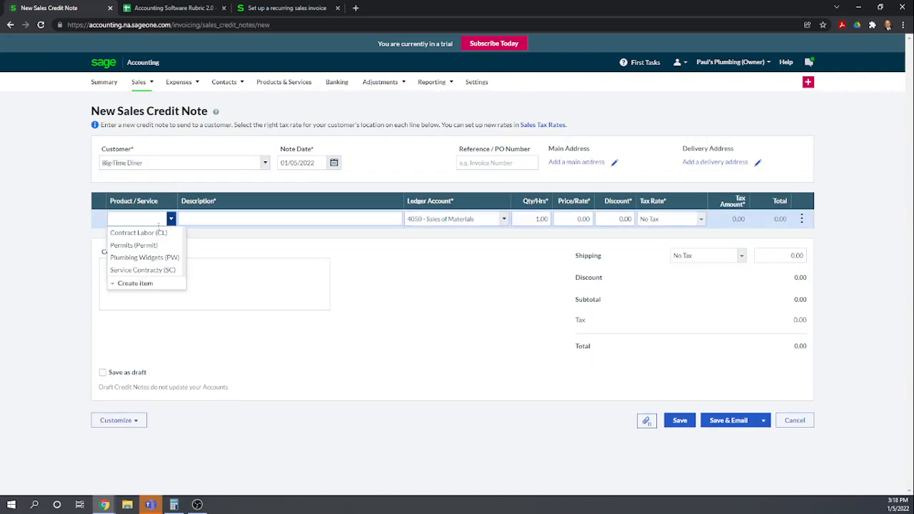
left_click(138, 258)
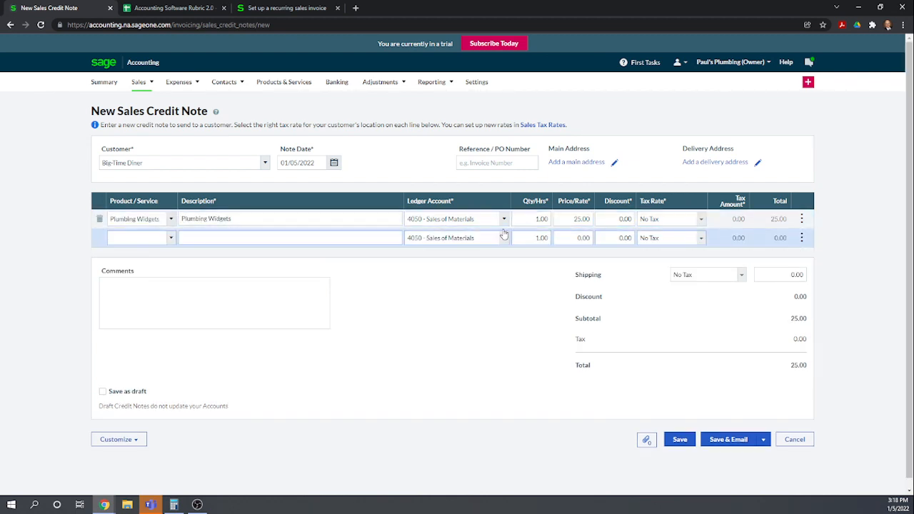
left_click(548, 222)
type("2")
left_click(504, 278)
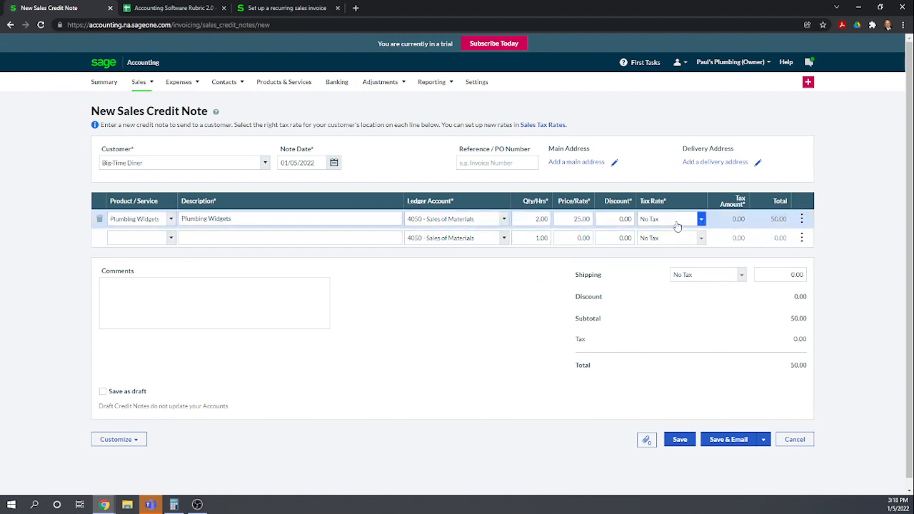
left_click(701, 219)
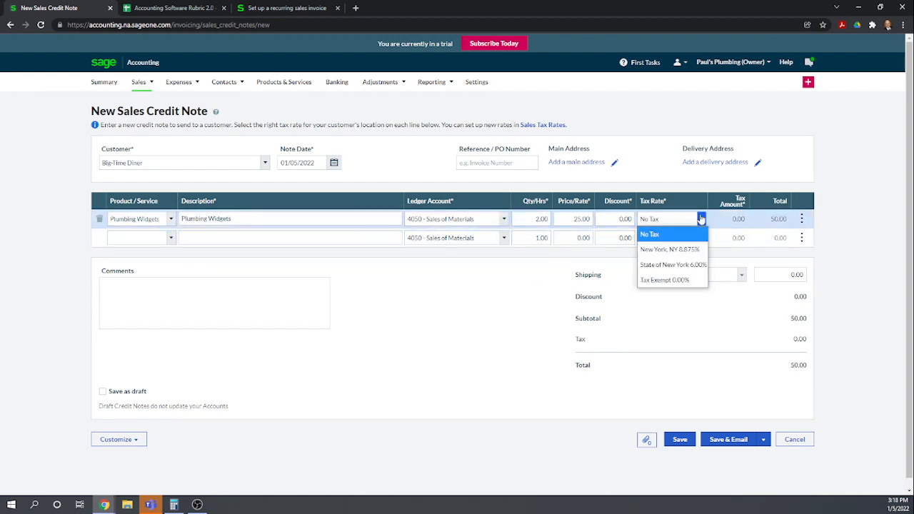
left_click(673, 265)
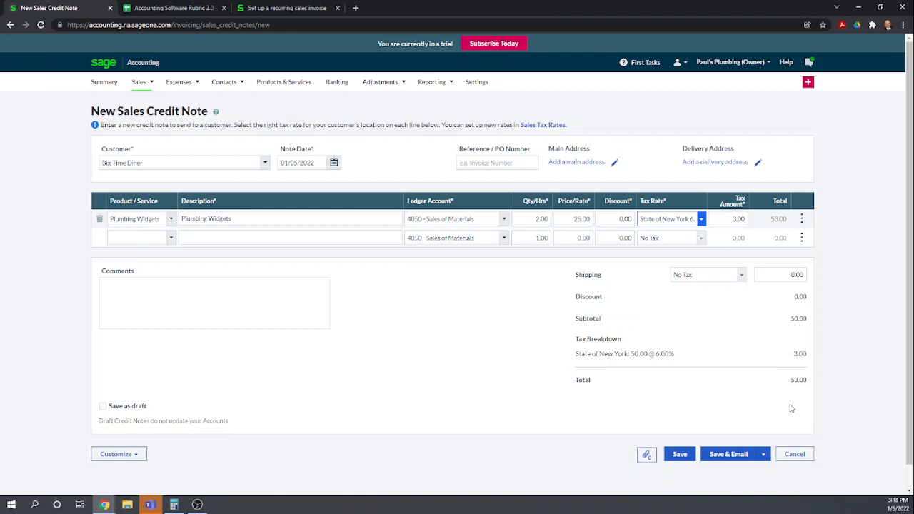
left_click(681, 455)
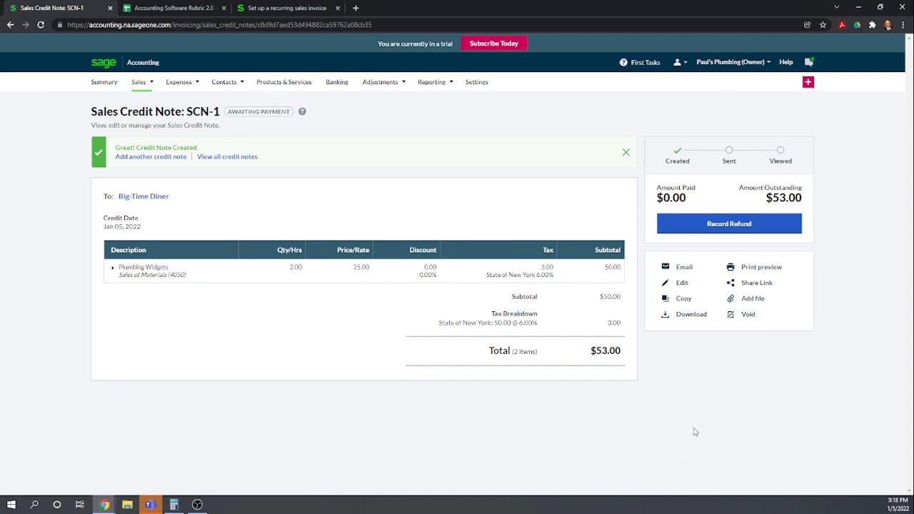
Open the Plumbing Widgets item in Products & Services to review its stock activity
left_click(286, 84)
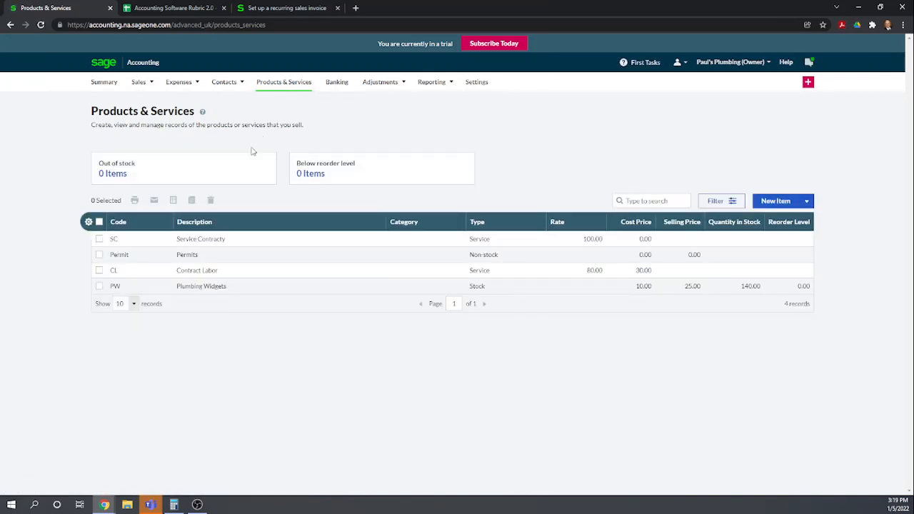
left_click(194, 287)
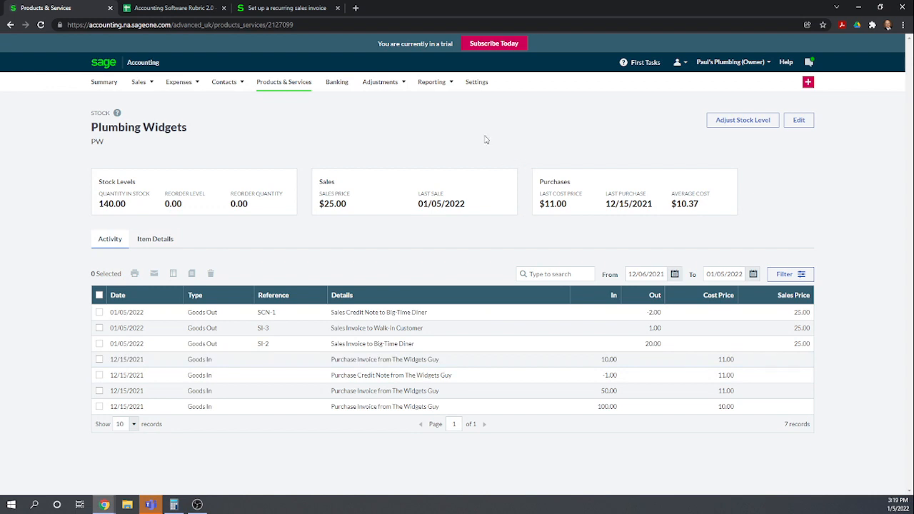
Open the Trial Balance report and drill into the Inventory (1200) general ledger account
mouse_move(453, 87)
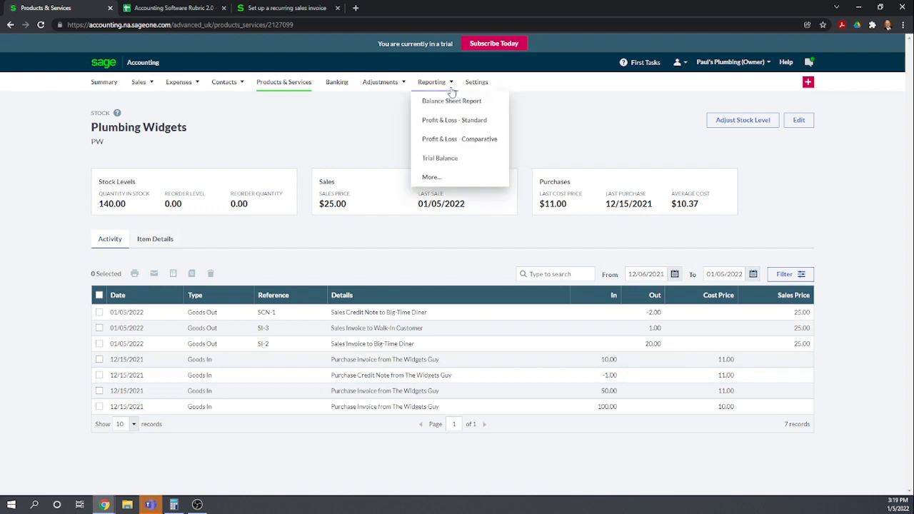
left_click(442, 164)
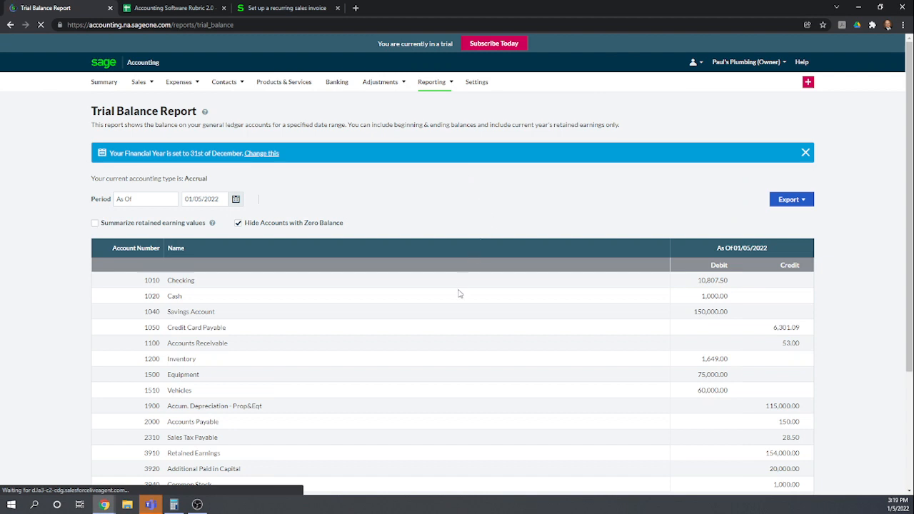
scroll(436, 307, "down", 1)
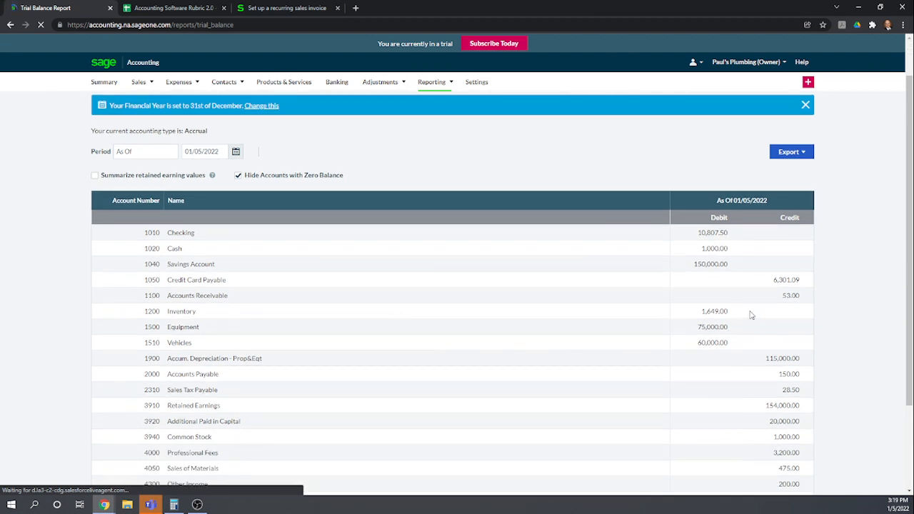
left_click(710, 316)
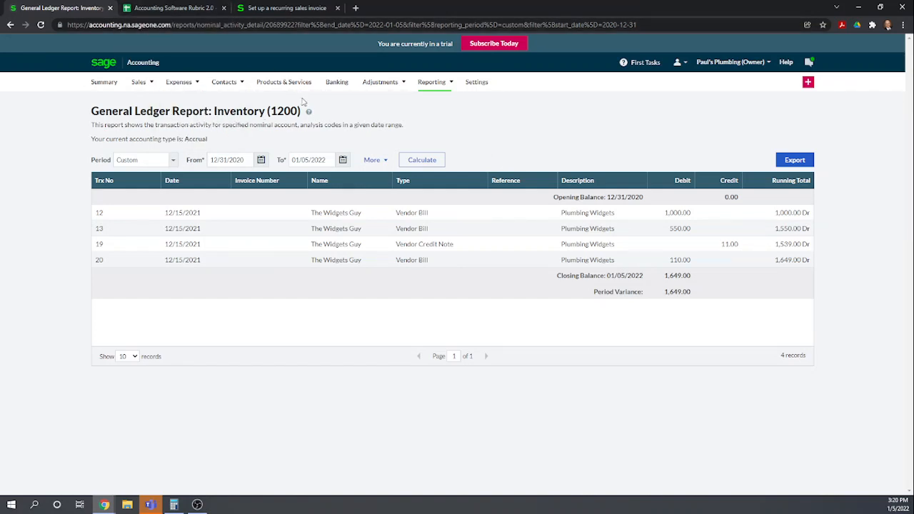
Switch to the rubric spreadsheet and score rows 83 and 84 as 1 and row 85 as 0.5
left_click(192, 13)
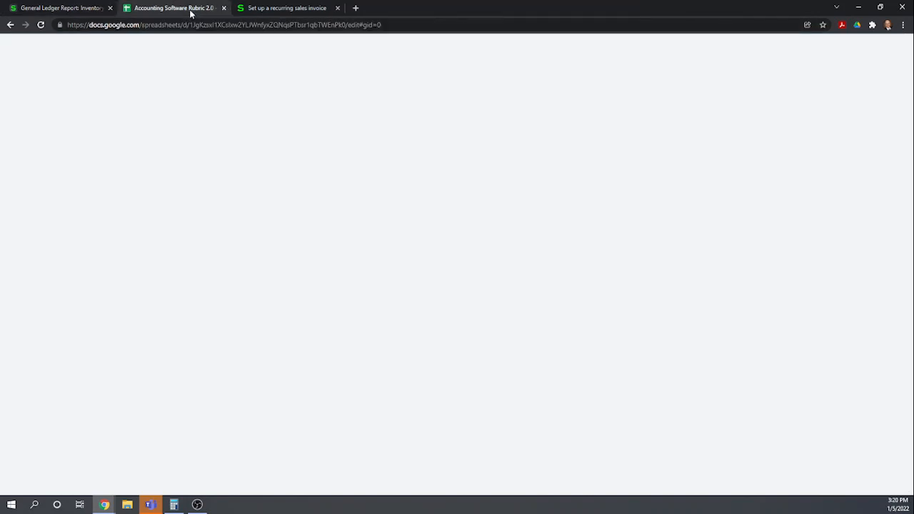
scroll(317, 317, "down", 3)
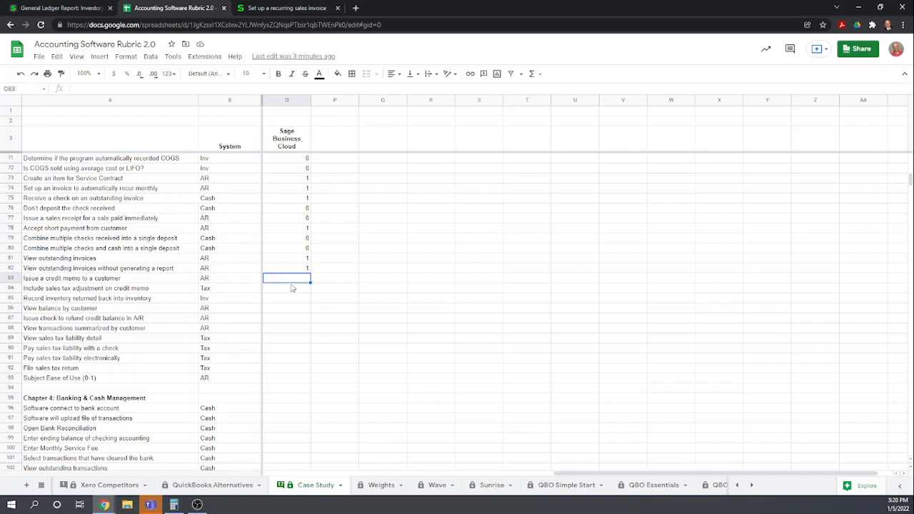
type("1")
key("Return")
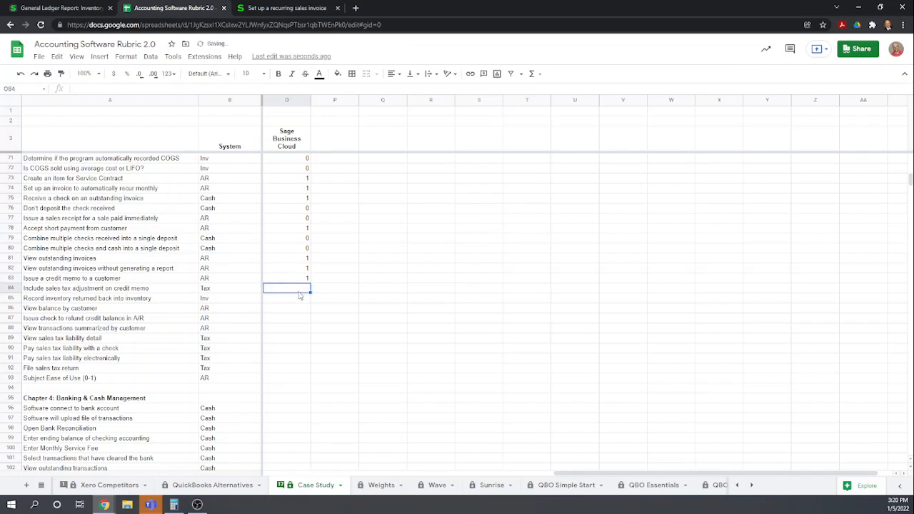
type("1")
key("Return")
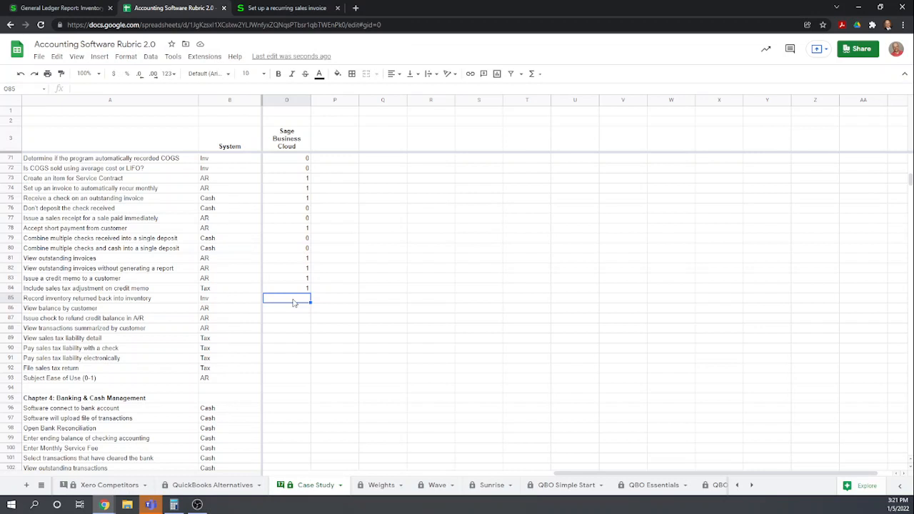
type(".5")
key("Return")
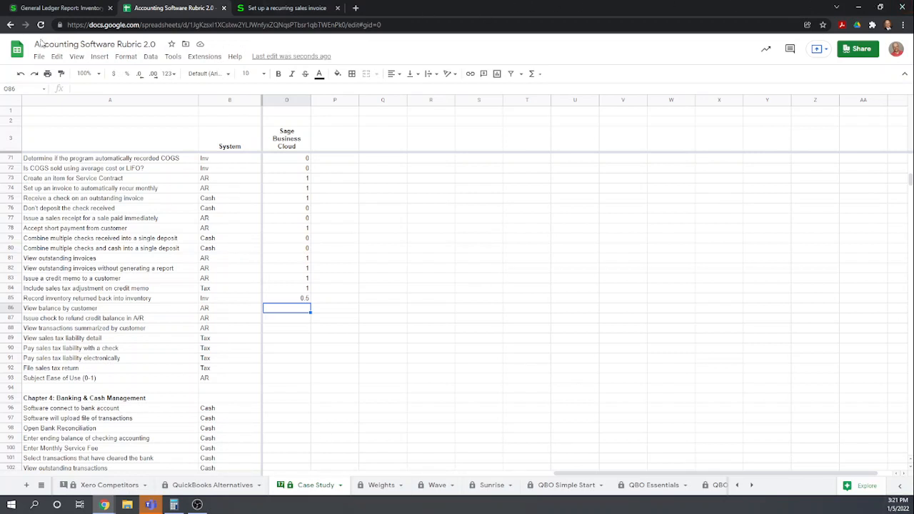
Return to the Sage tab and review the Sales Invoices and Sales Credit Notes lists
left_click(66, 8)
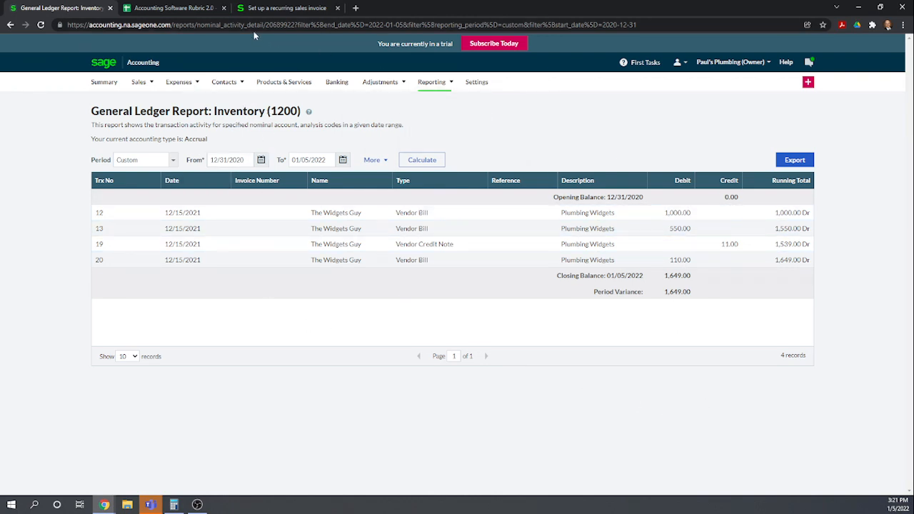
mouse_move(140, 83)
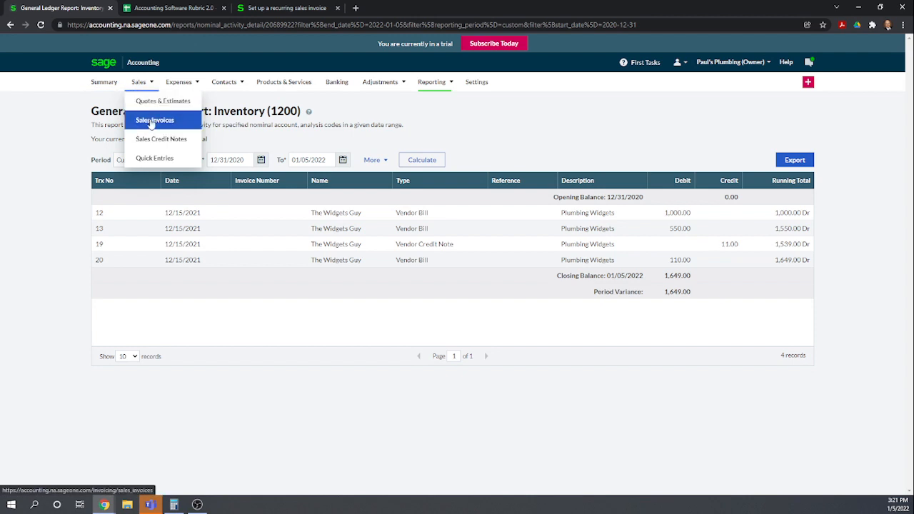
left_click(152, 122)
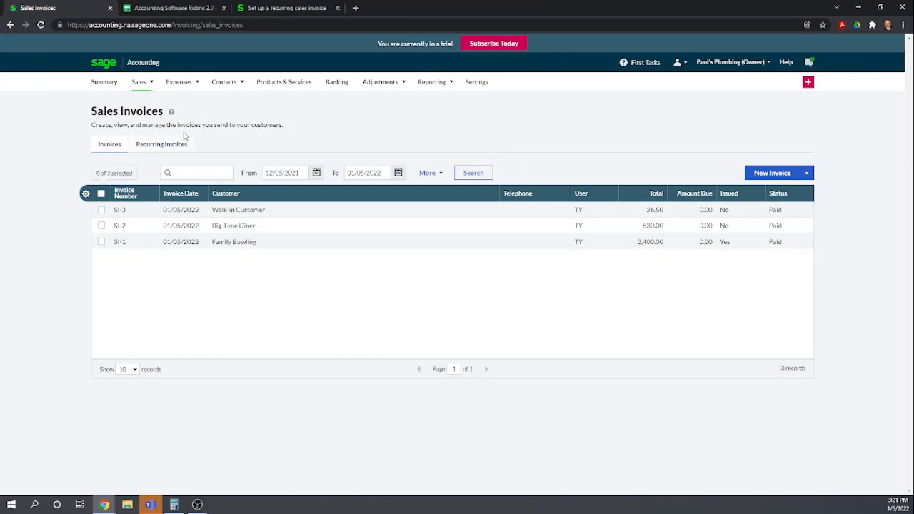
mouse_move(150, 82)
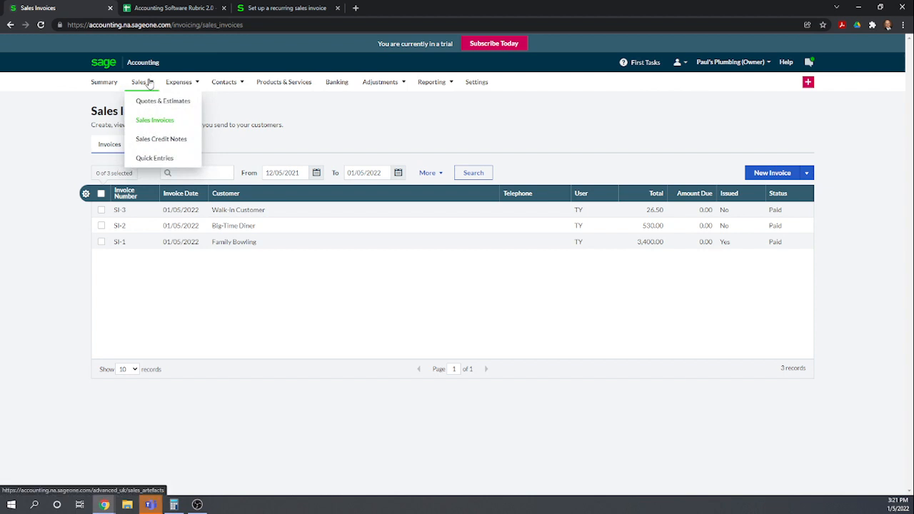
left_click(153, 138)
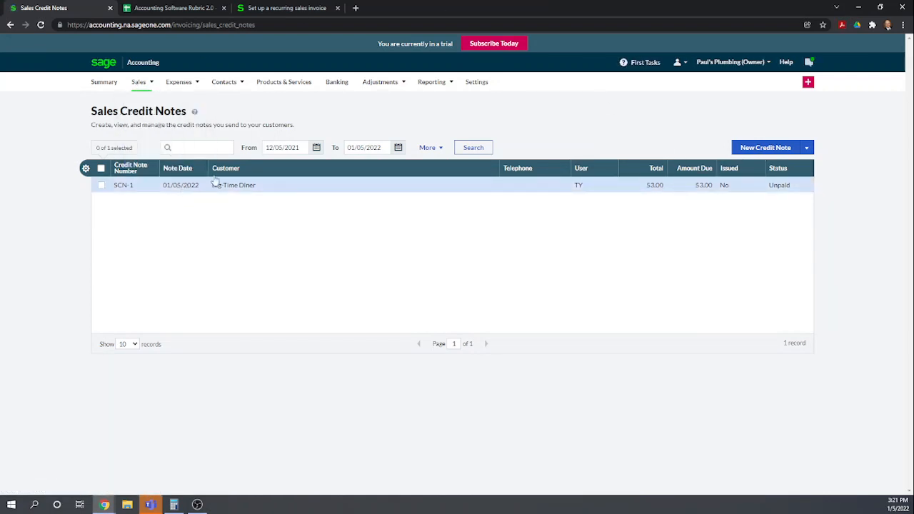
Review the Trial Balance report and the help article on setting up a recurring sales invoice
mouse_move(449, 83)
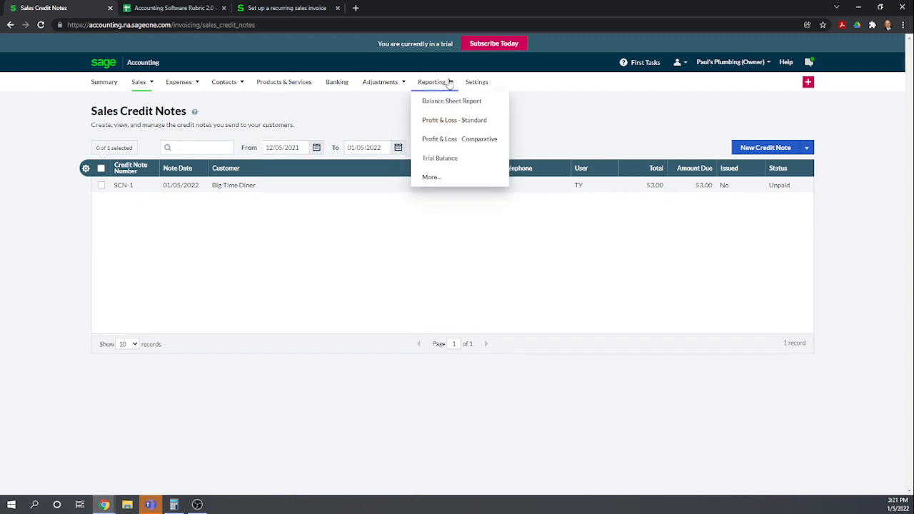
left_click(447, 161)
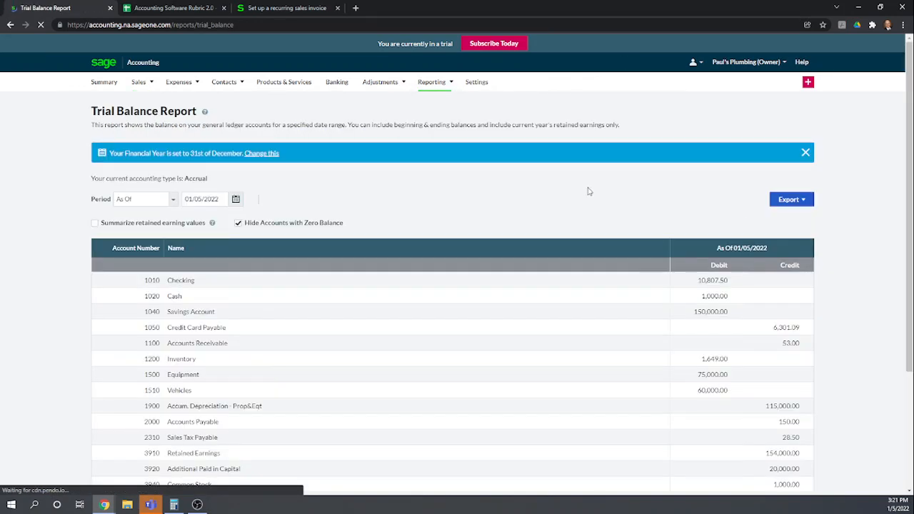
scroll(589, 192, "down", 1)
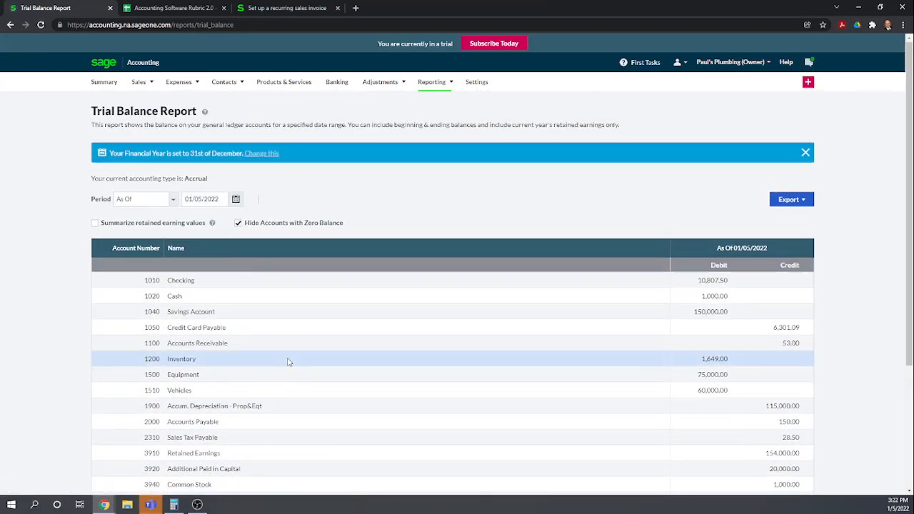
scroll(285, 357, "down", 1)
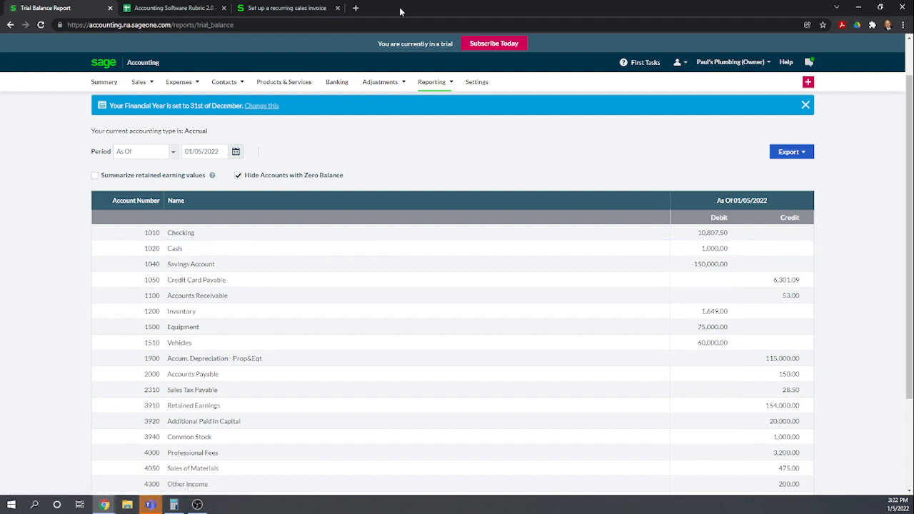
mouse_move(445, 85)
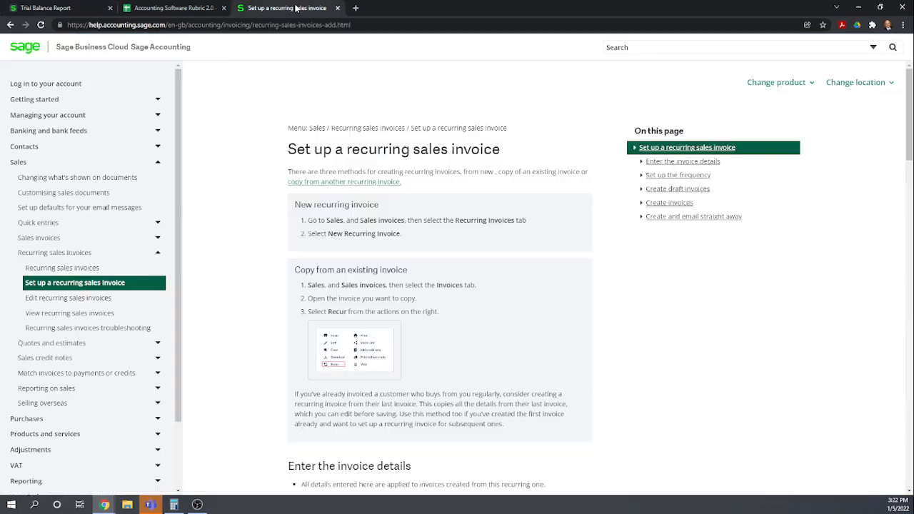
left_click(297, 9)
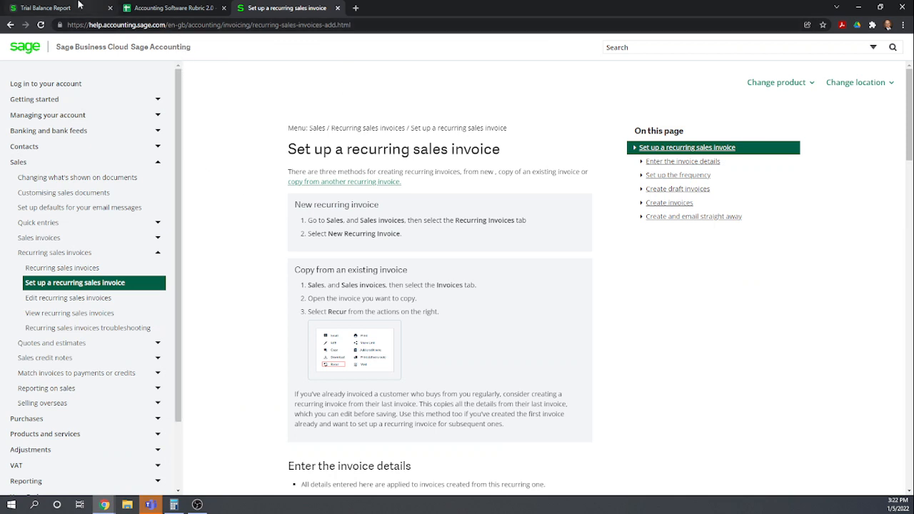
In the rubric spreadsheet, score row 86, View balance by customer, as 1
left_click(77, 10)
left_click(147, 8)
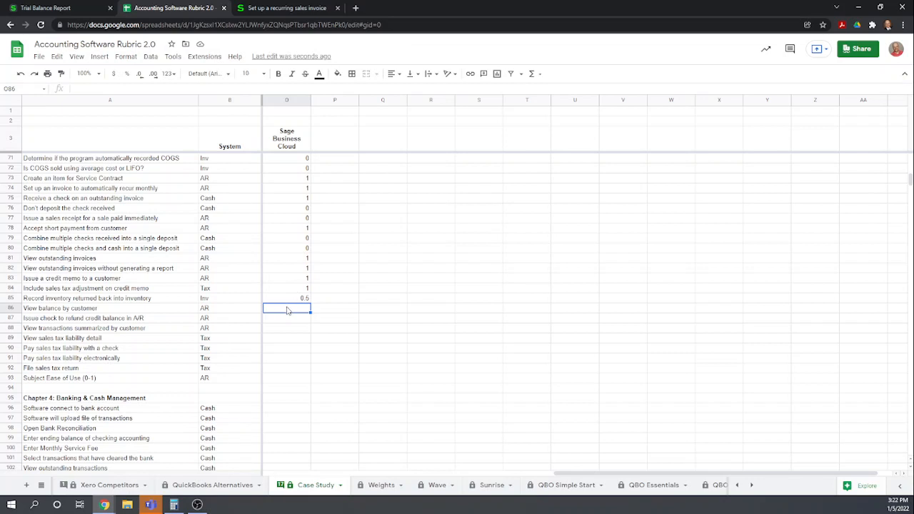
type("1")
key("Return")
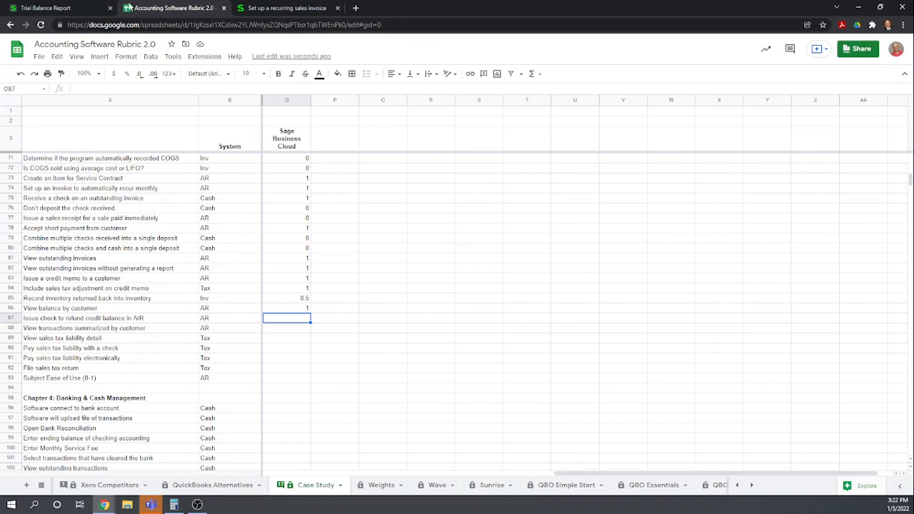
Record a refund for credit note SCN-1 paid from Checking (1010) by check, choosing to write the check manually
left_click(69, 8)
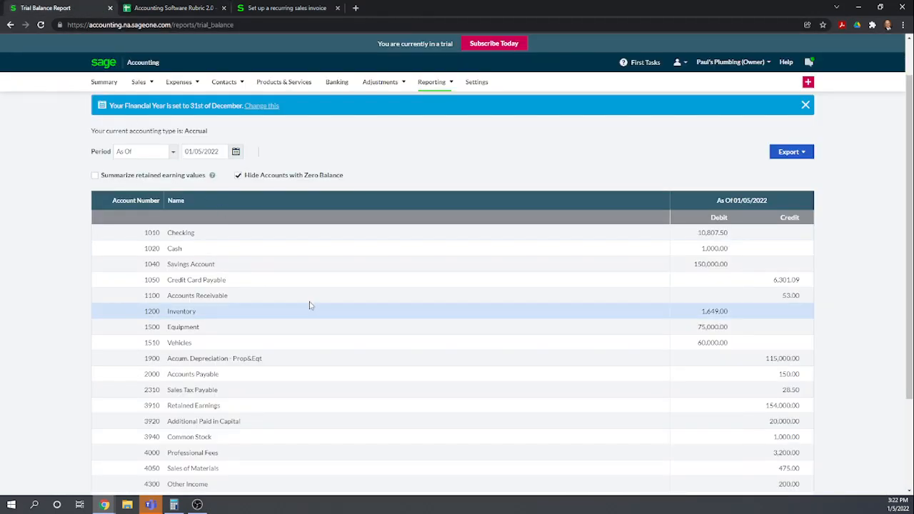
mouse_move(152, 84)
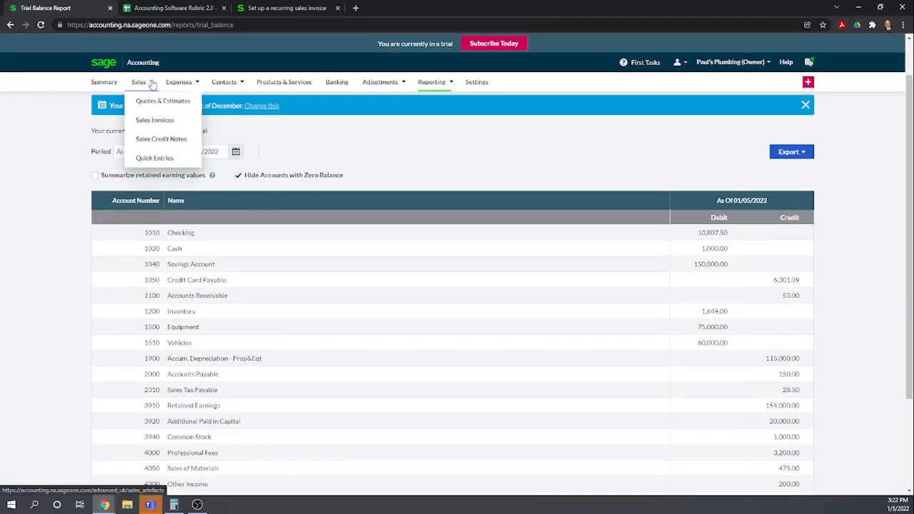
left_click(148, 143)
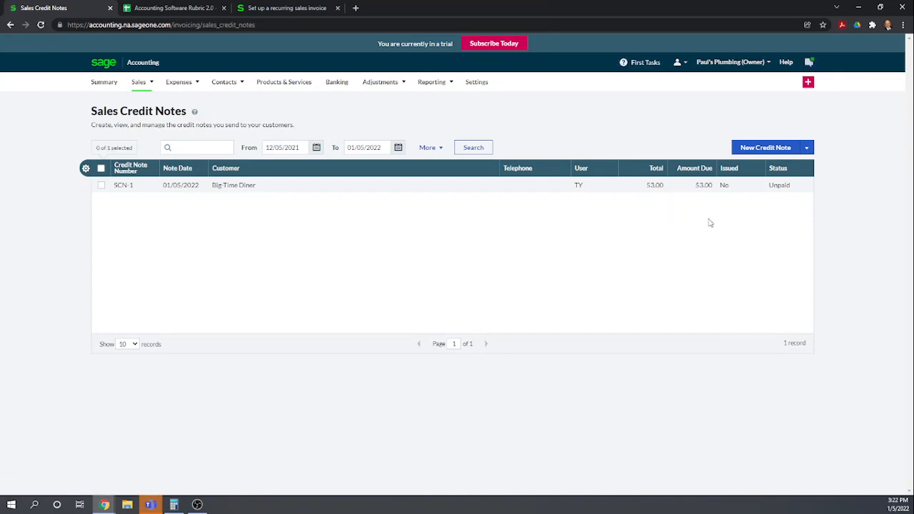
left_click(245, 187)
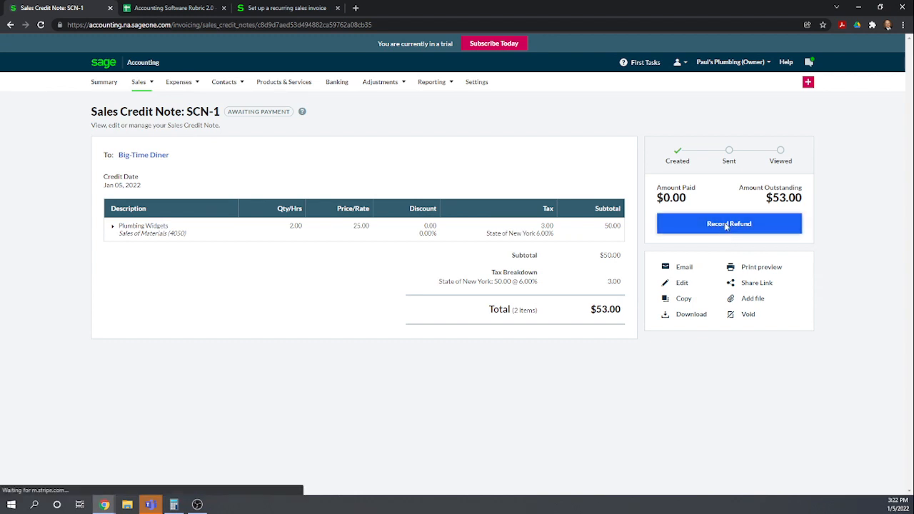
left_click(728, 225)
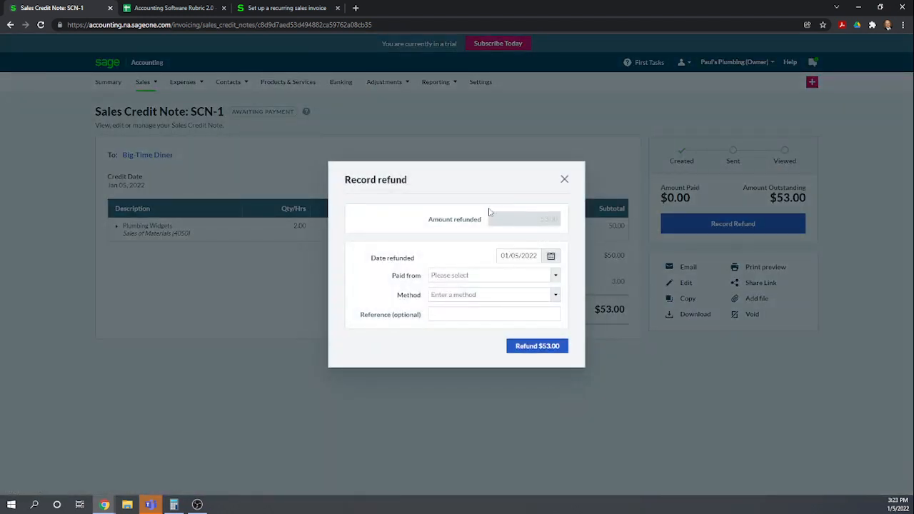
left_click(555, 277)
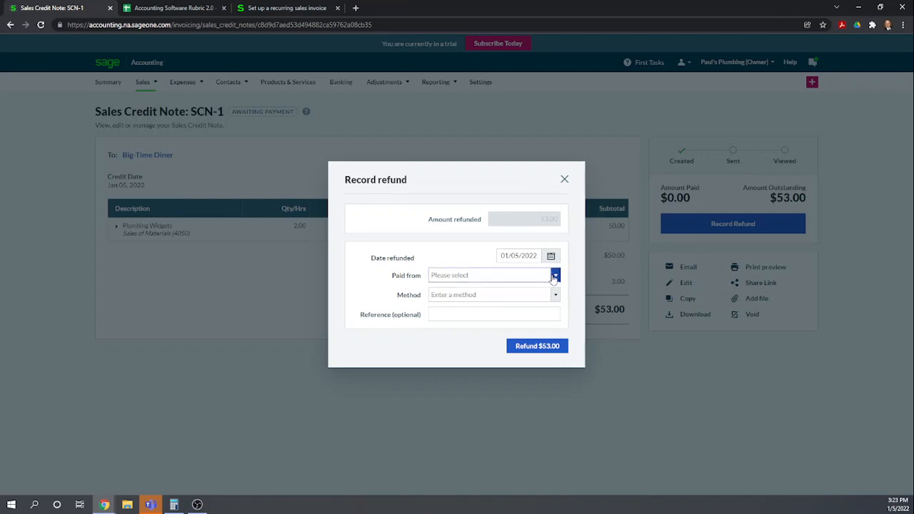
left_click(471, 290)
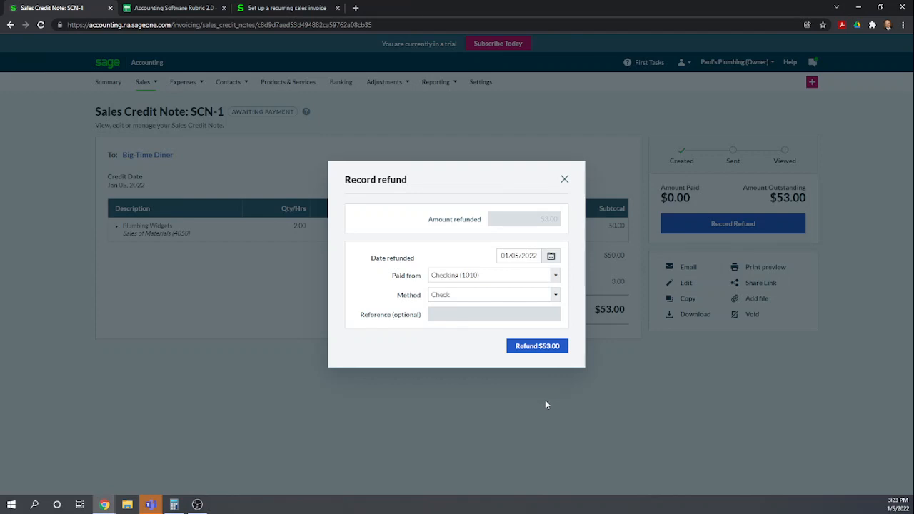
left_click(530, 347)
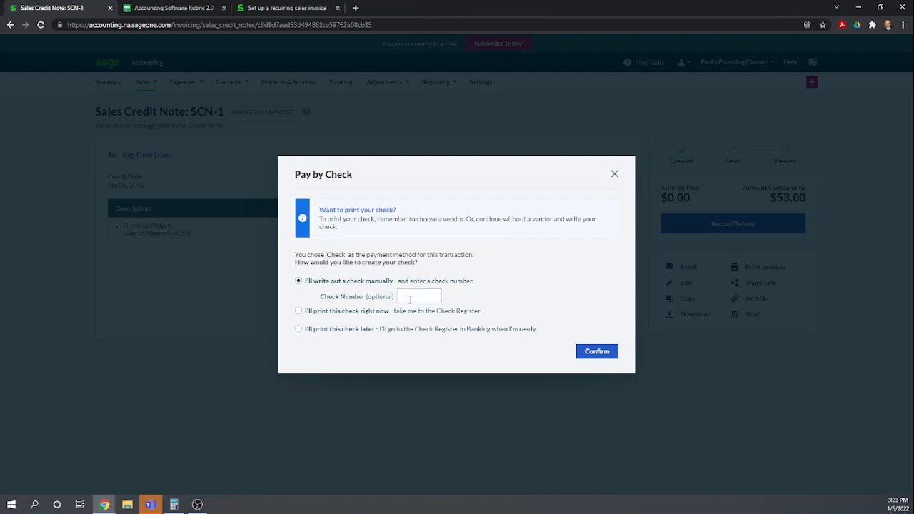
left_click(299, 313)
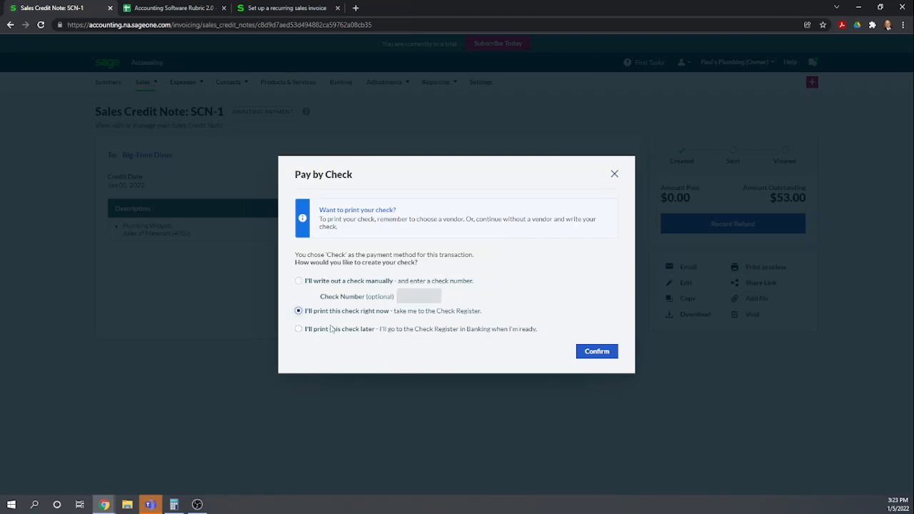
left_click(299, 283)
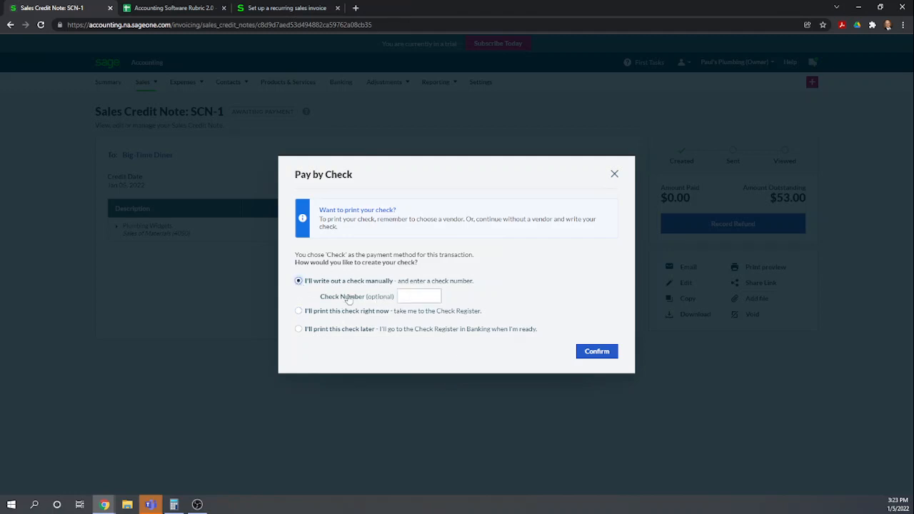
left_click(596, 353)
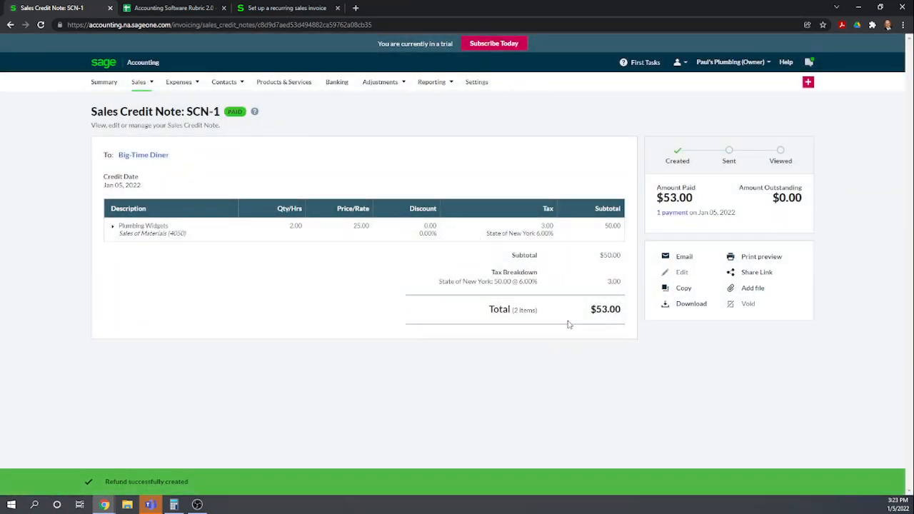
In the rubric spreadsheet, score row 87, Issue check to refund credit balance in A/R, as 1
left_click(195, 9)
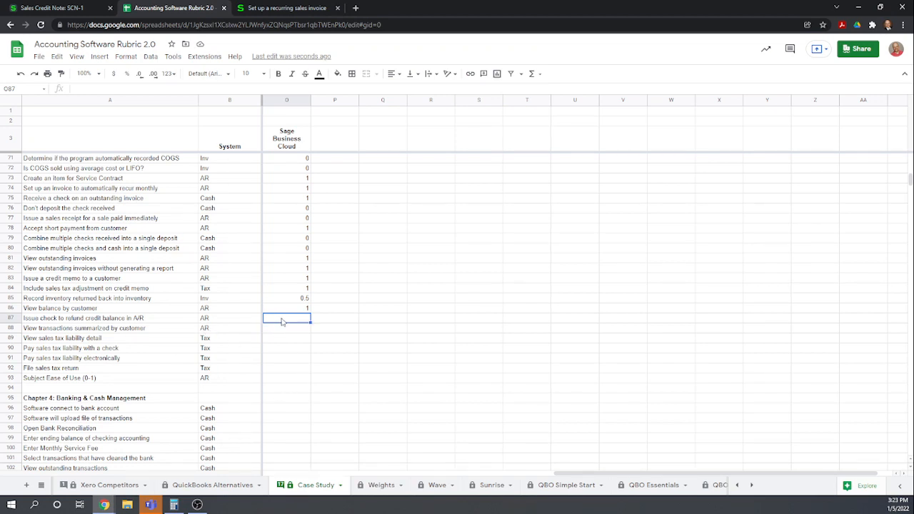
type("1")
key("Return")
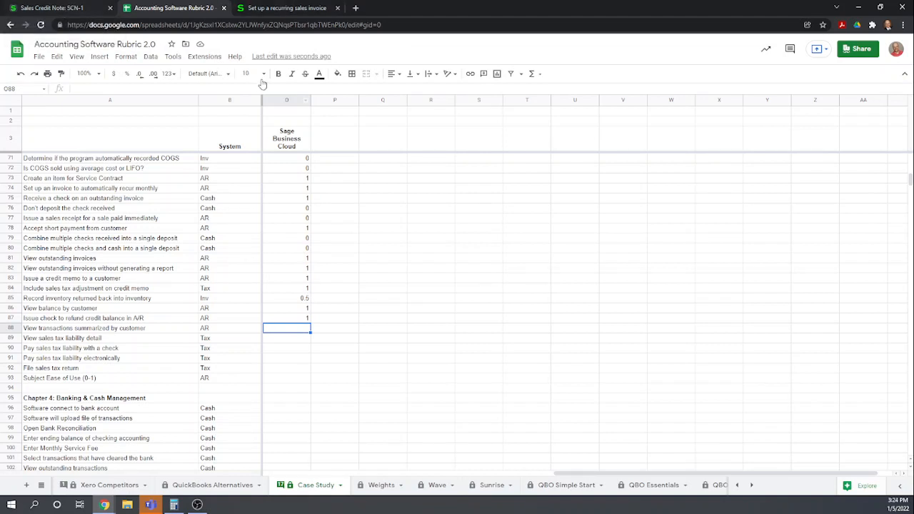
Open the Sales Invoices list and sort it by customer
left_click(61, 9)
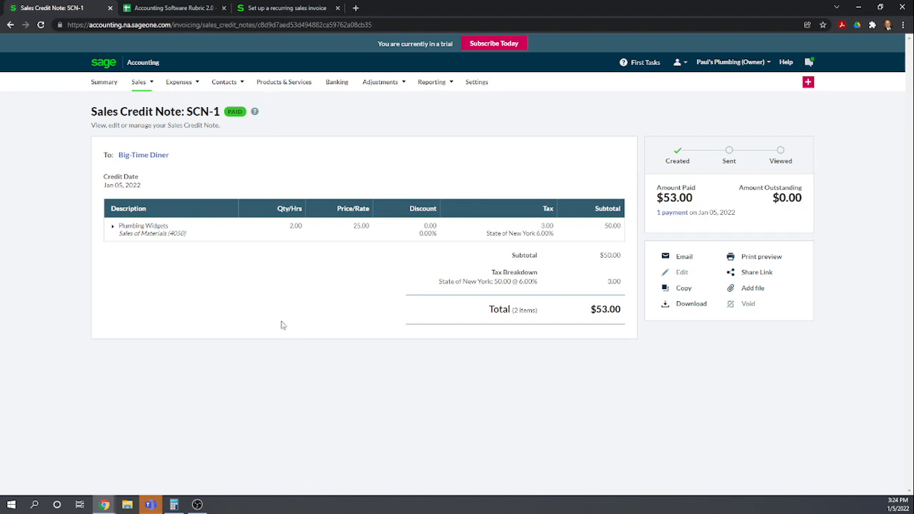
mouse_move(134, 86)
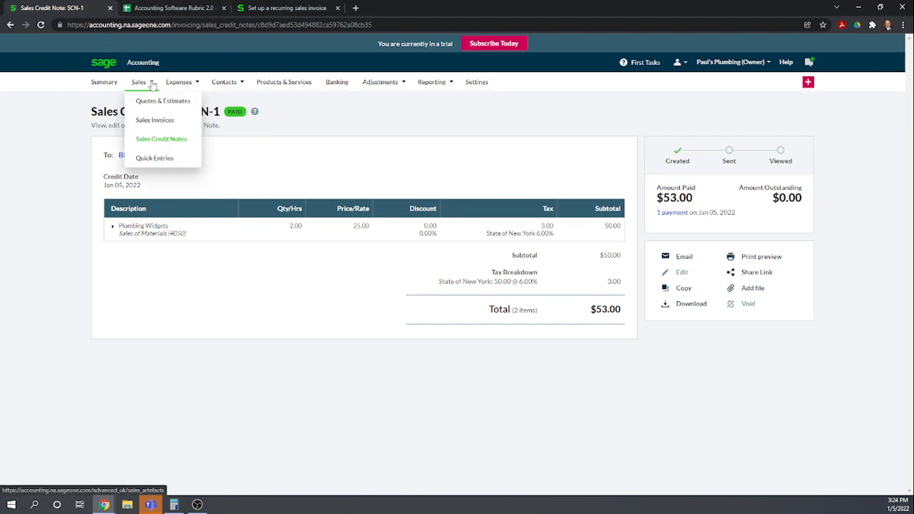
left_click(154, 123)
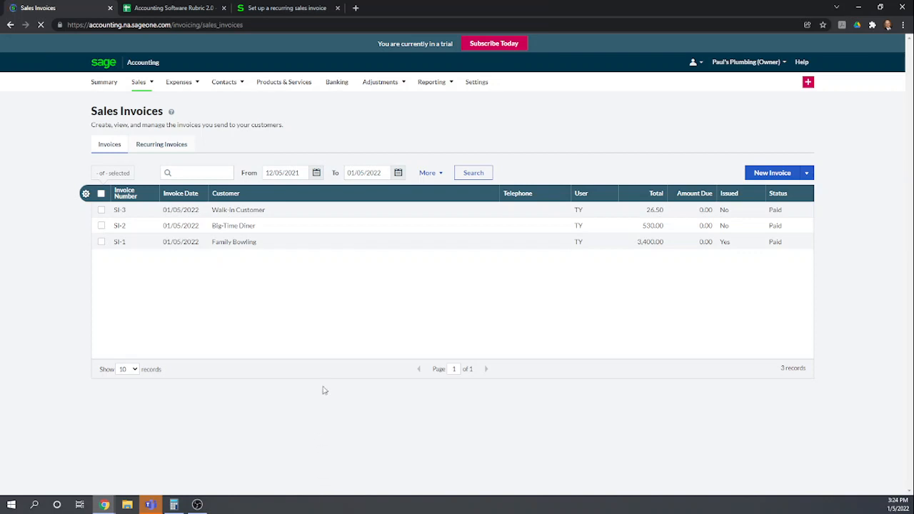
left_click(234, 195)
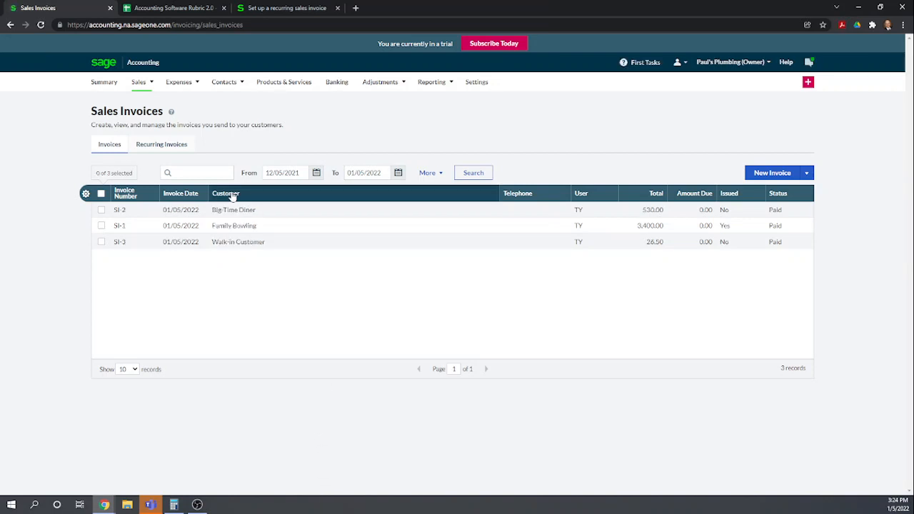
left_click(233, 194)
left_click(233, 194)
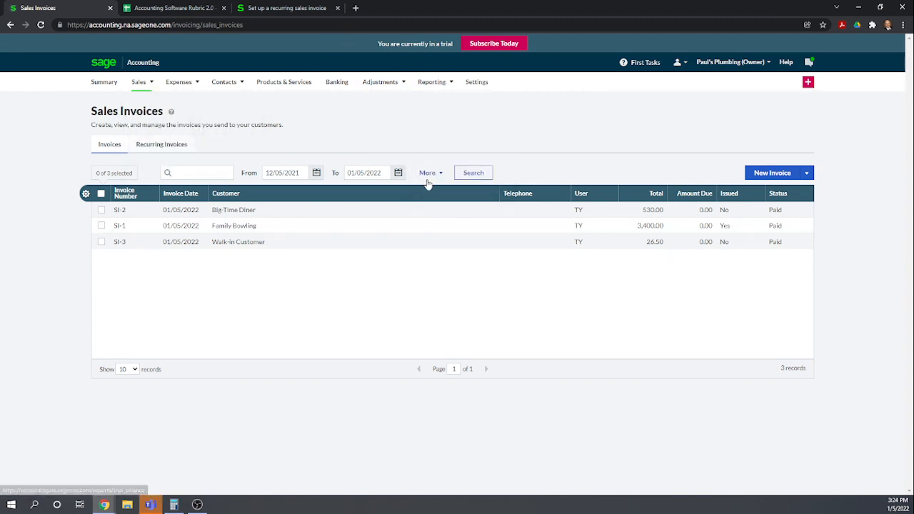
Open the full Reports page and browse the available reports
mouse_move(431, 82)
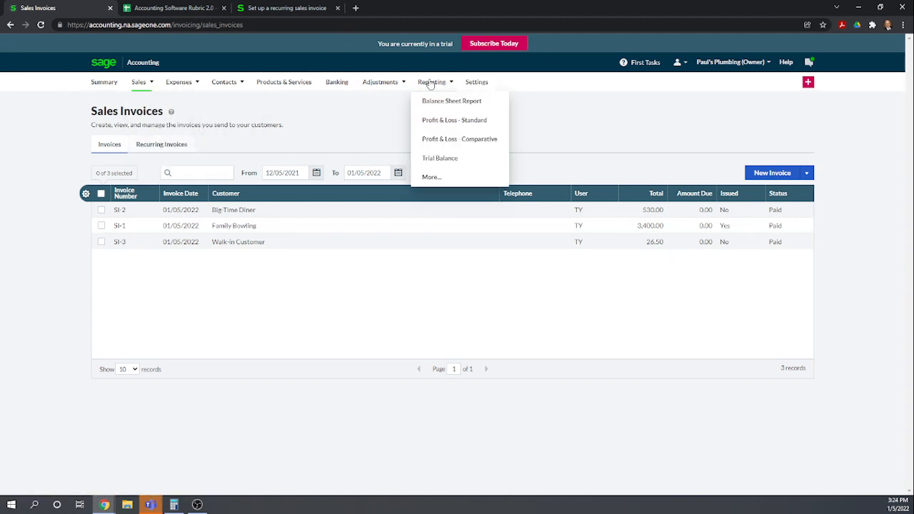
left_click(430, 183)
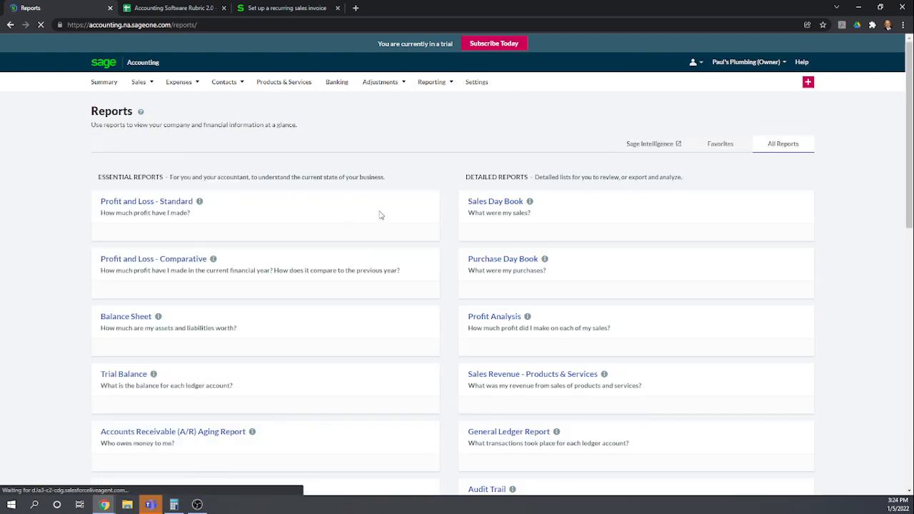
scroll(380, 216, "down", 1)
scroll(381, 215, "down", 2)
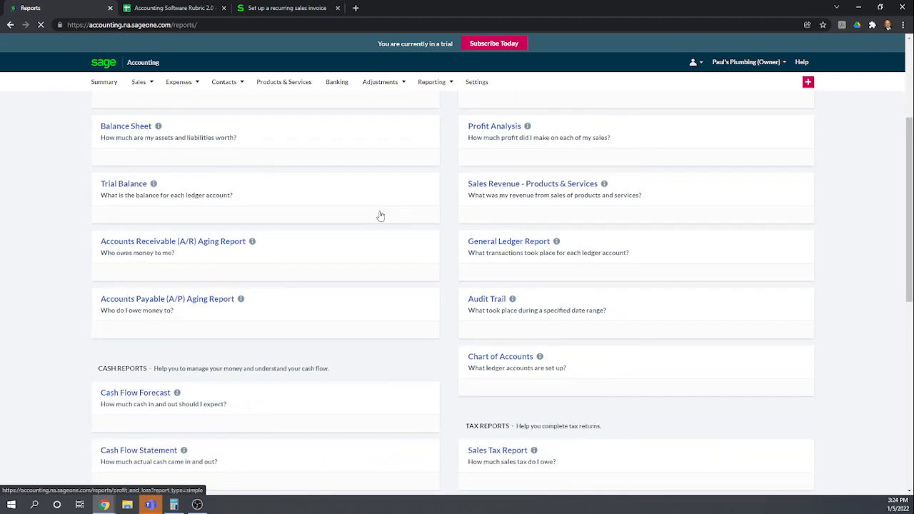
scroll(381, 215, "up", 3)
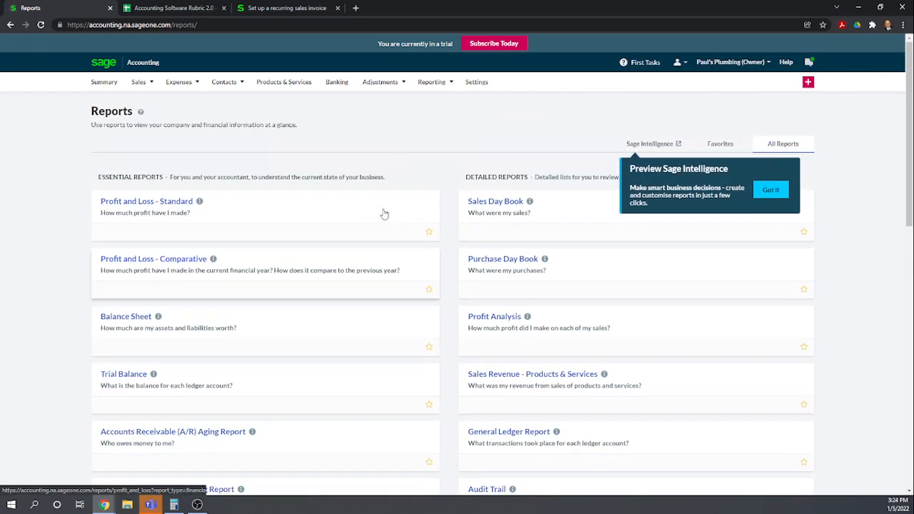
Review every report category listed on the Reports page, from Essential Reports down to Data Reports
scroll(574, 251, "down", 1)
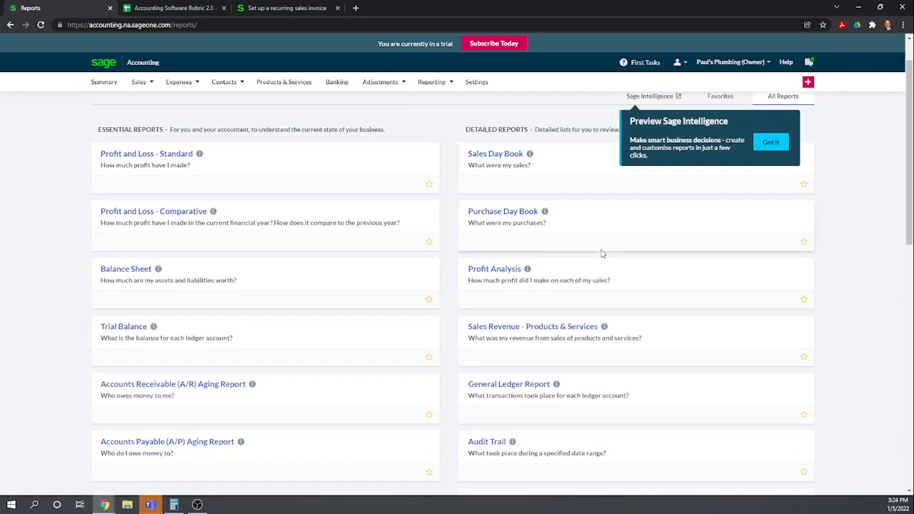
scroll(604, 255, "down", 1)
scroll(606, 259, "down", 1)
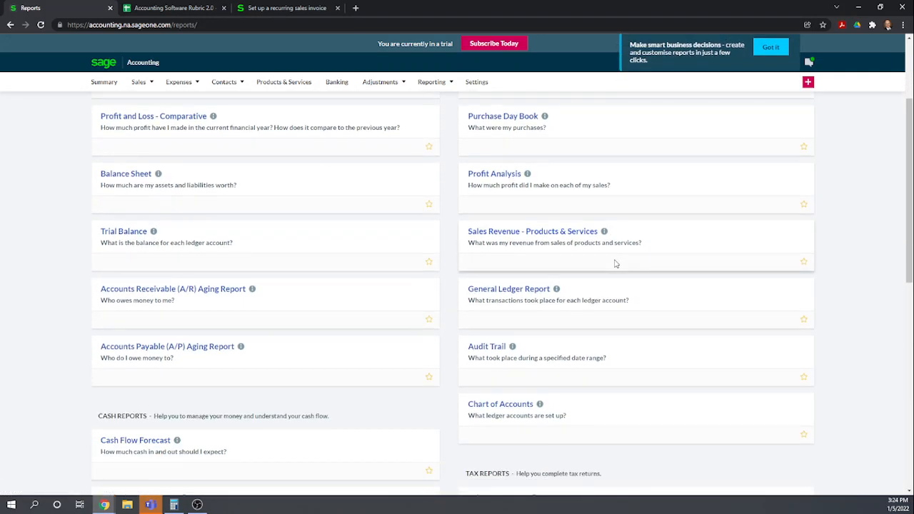
scroll(614, 263, "down", 2)
scroll(614, 264, "down", 1)
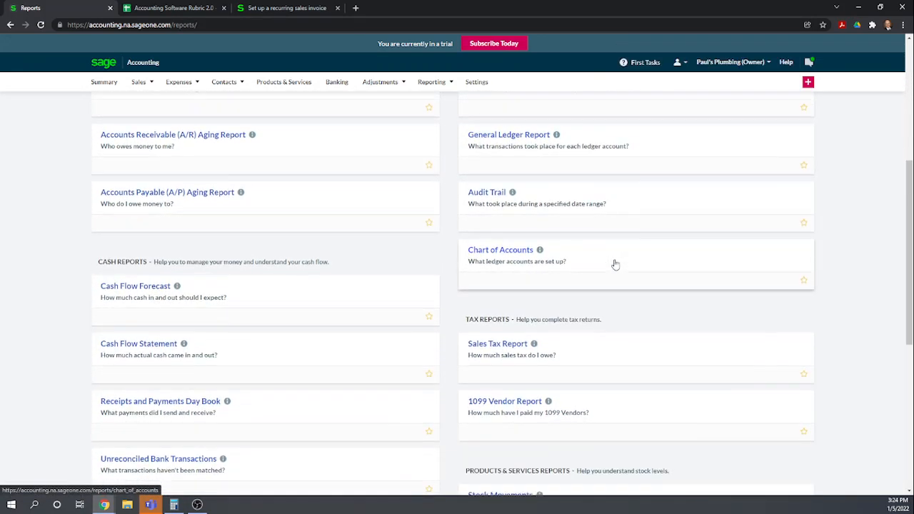
scroll(615, 264, "down", 1)
scroll(616, 265, "down", 3)
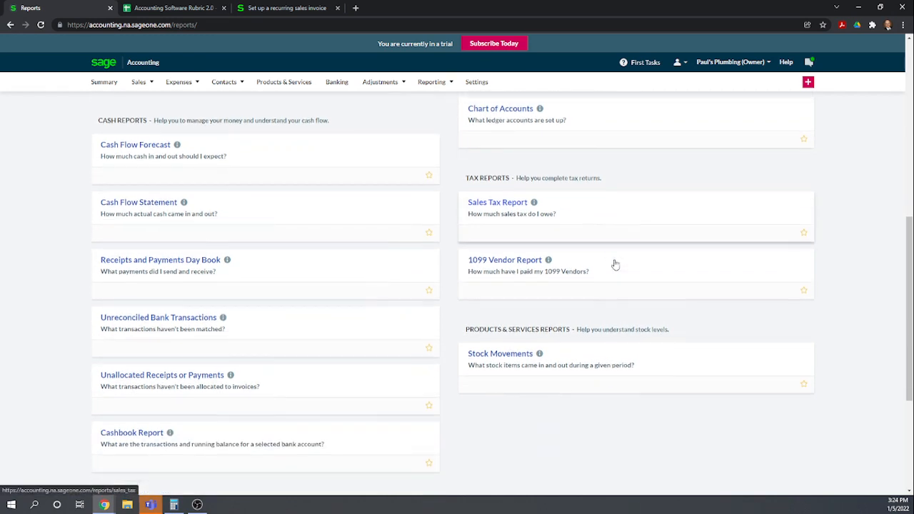
scroll(616, 265, "down", 1)
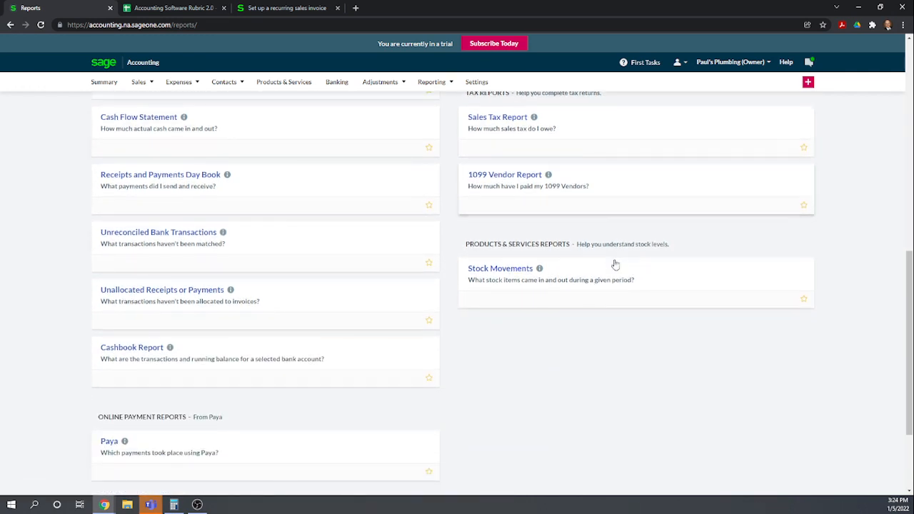
scroll(616, 264, "down", 1)
scroll(615, 265, "down", 1)
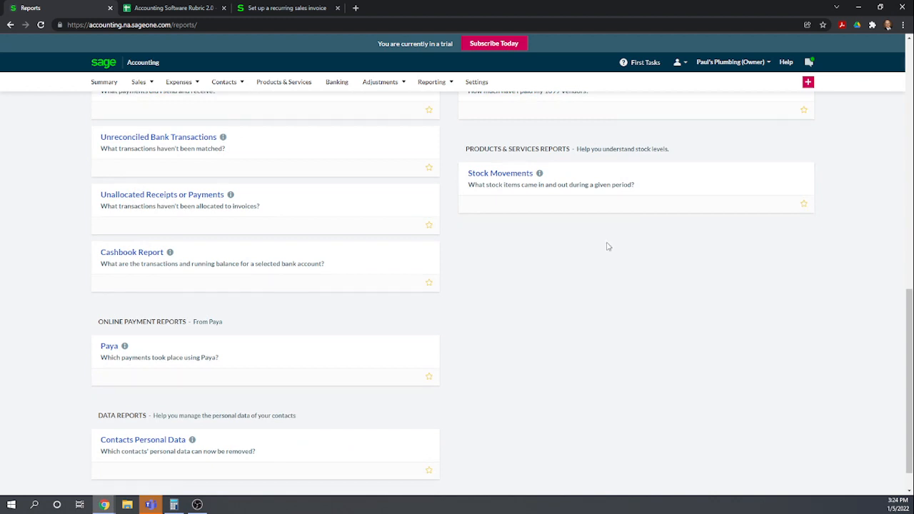
scroll(478, 257, "down", 1)
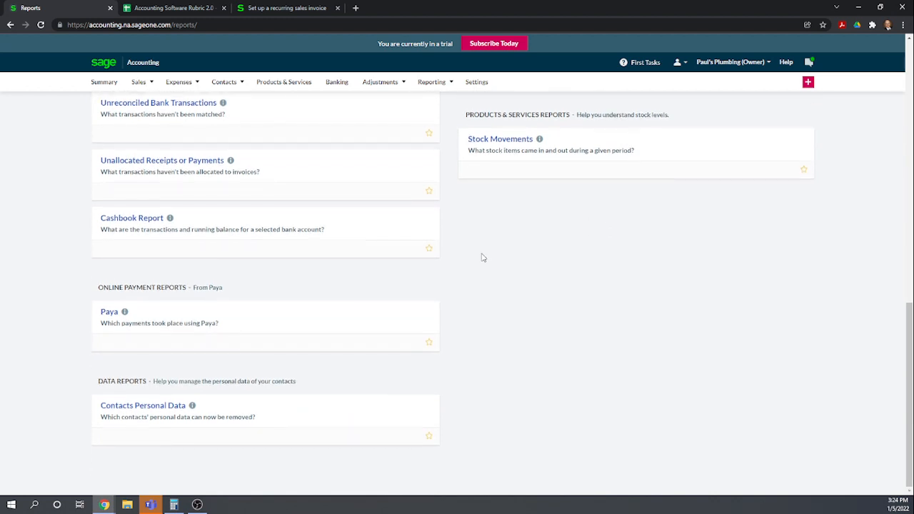
scroll(490, 254, "up", 7)
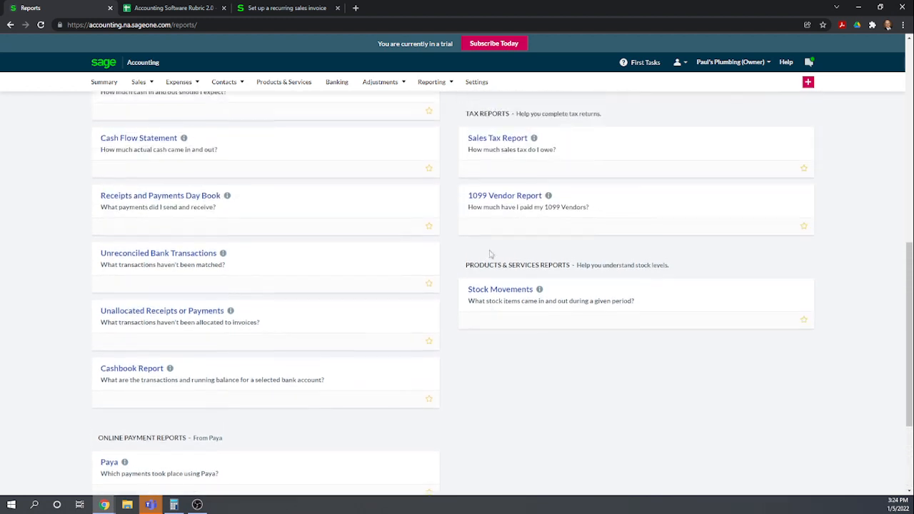
scroll(493, 249, "up", 7)
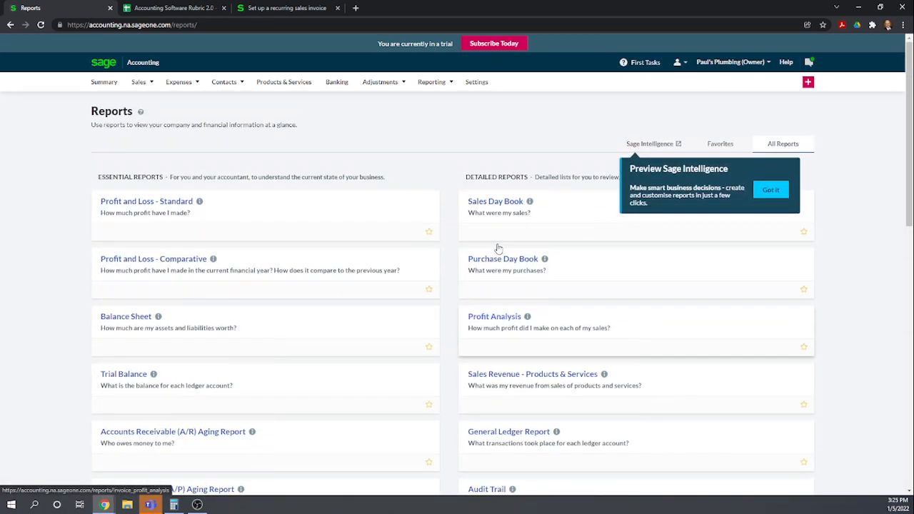
Open the Family Bowling customer record from the Customers list to view its activity and balance
mouse_move(227, 85)
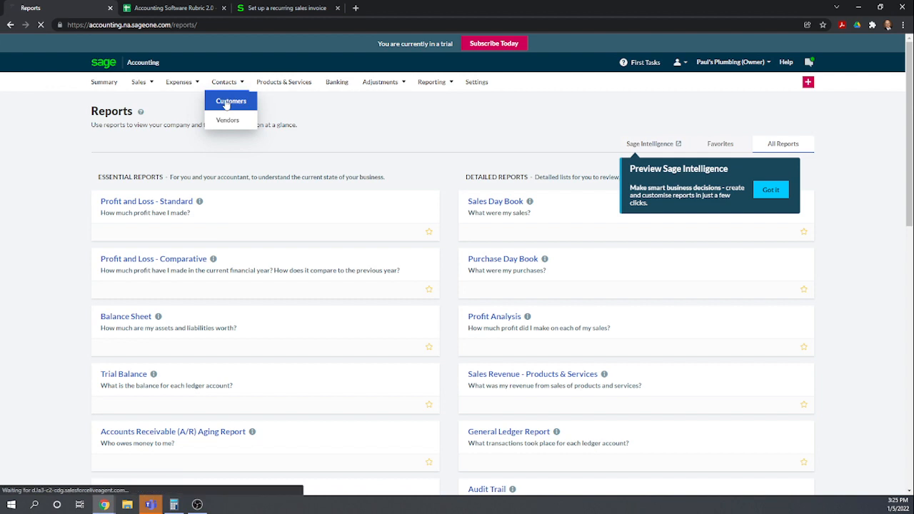
left_click(227, 102)
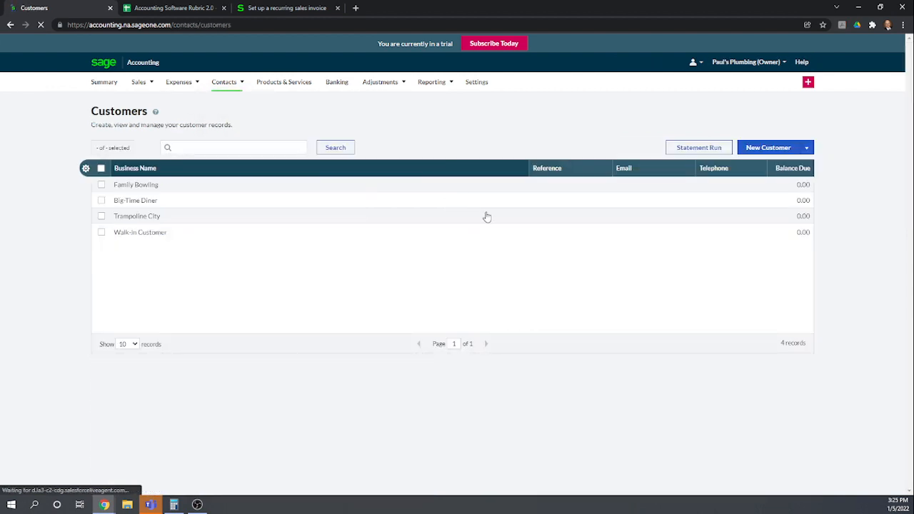
left_click(144, 186)
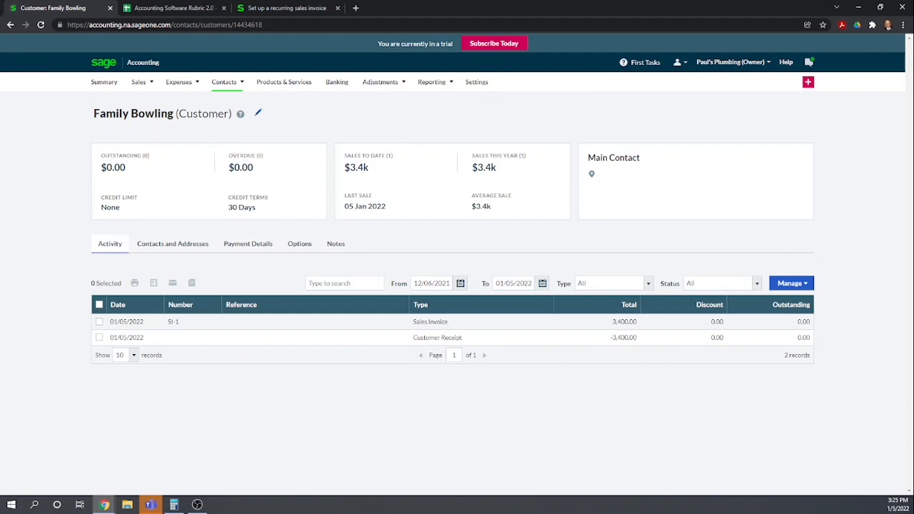
In the rubric spreadsheet, score row 88, View transactions summarized by customer, as 1
left_click(182, 9)
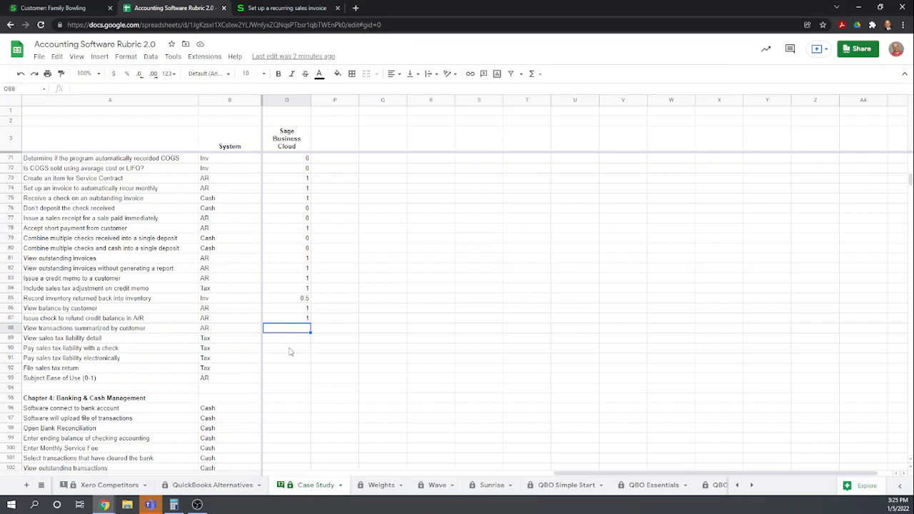
type("1")
key("Return")
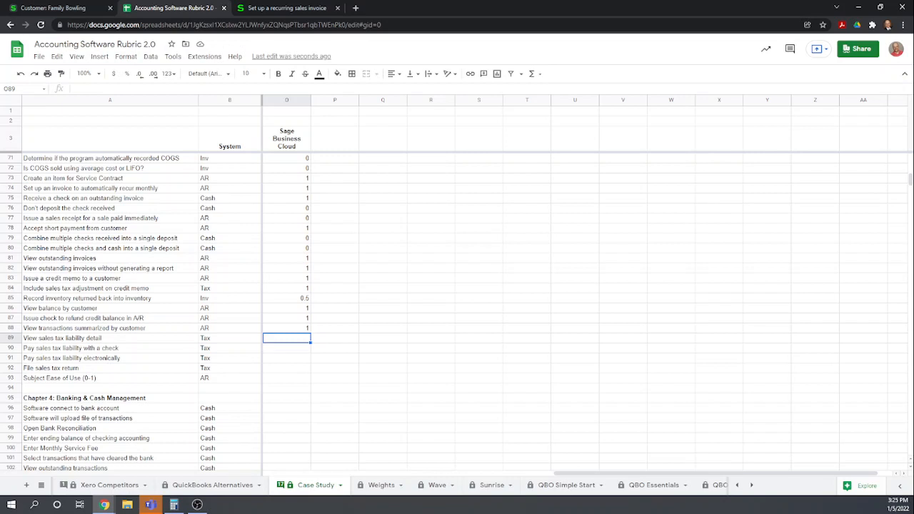
Open the Sales Tax Report from the full Reports page and switch to its detailed breakdown
left_click(74, 8)
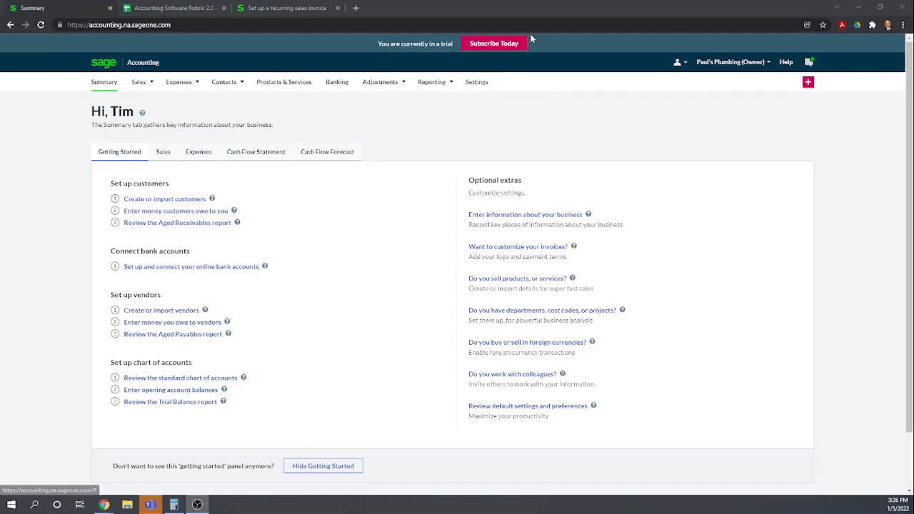
mouse_move(432, 83)
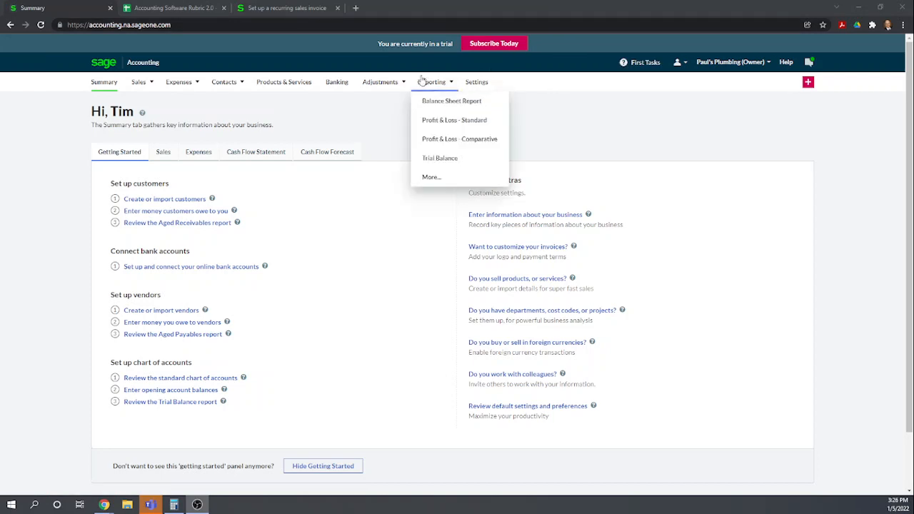
left_click(435, 177)
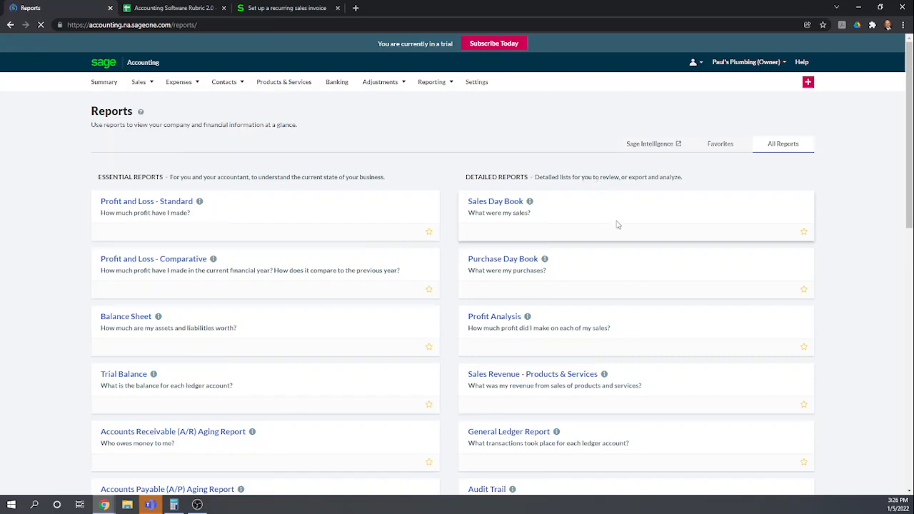
scroll(614, 229, "down", 5)
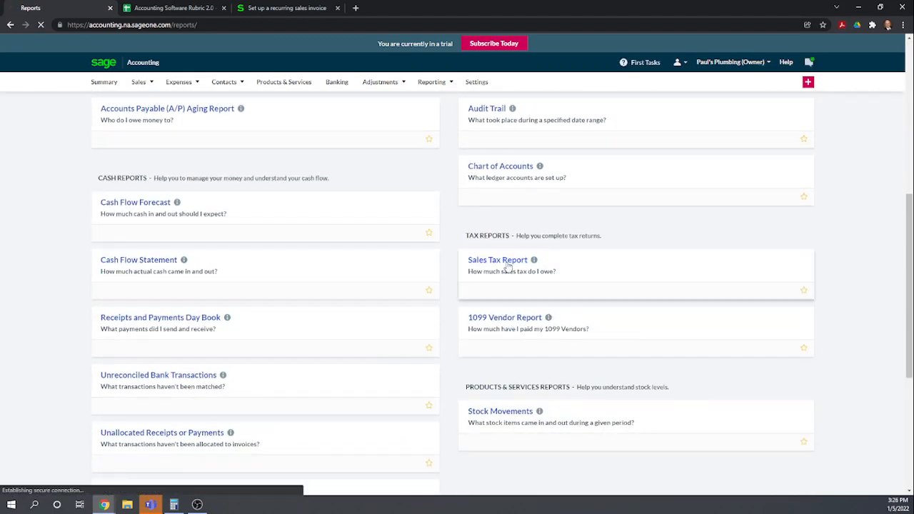
left_click(506, 262)
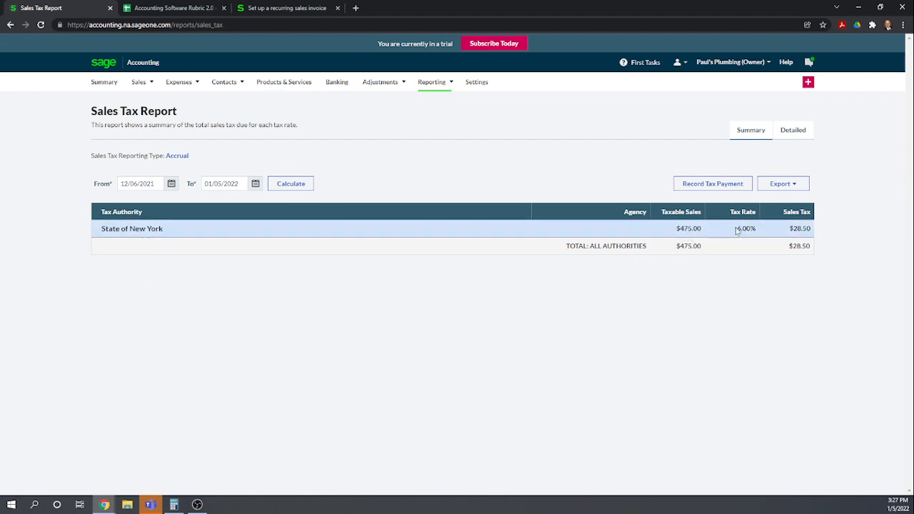
left_click(795, 133)
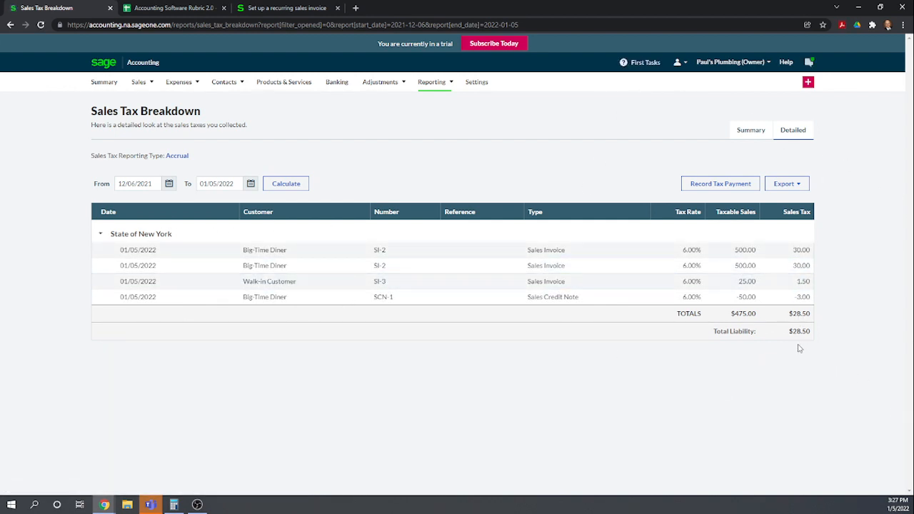
Start recording a sales tax payment from Checking by check, and cancel the dialog without choosing a vendor
left_click(719, 183)
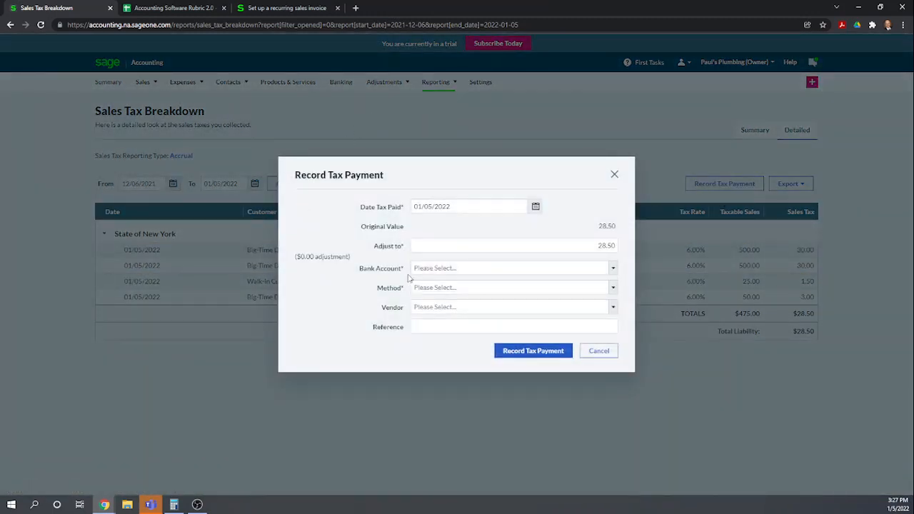
left_click(613, 269)
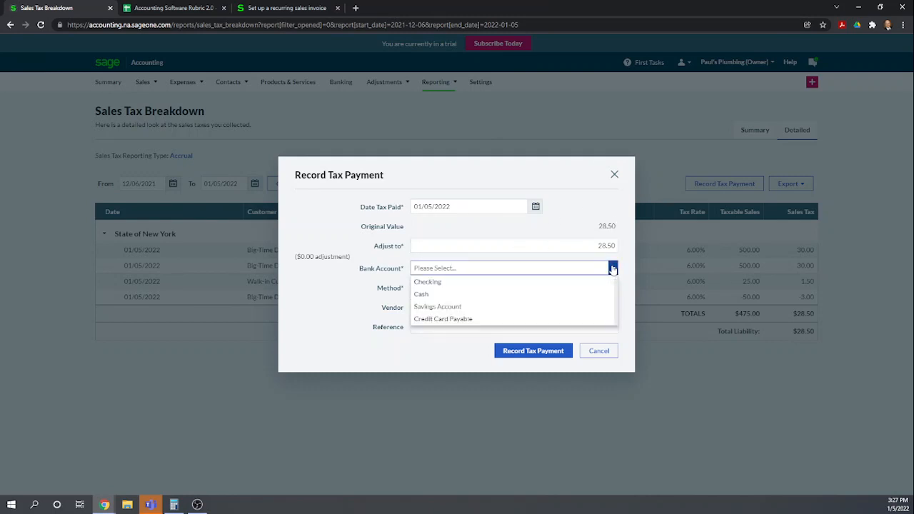
left_click(437, 282)
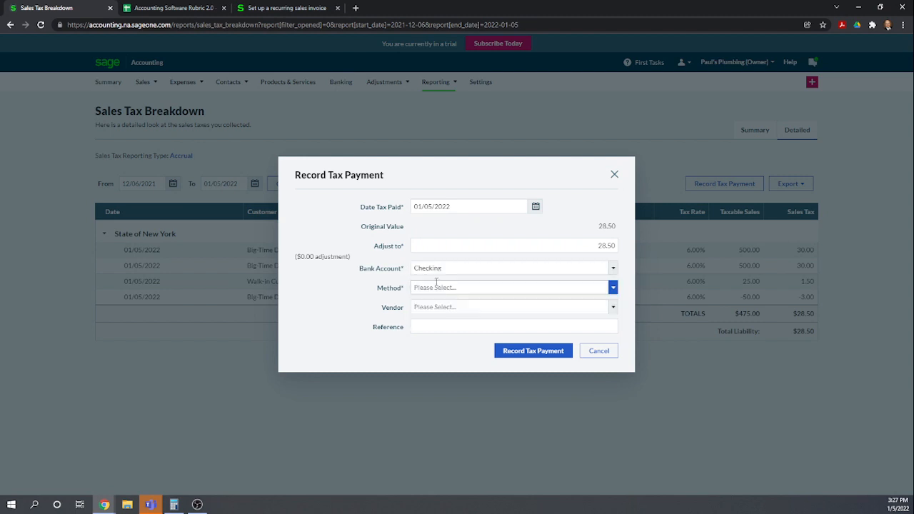
left_click(612, 288)
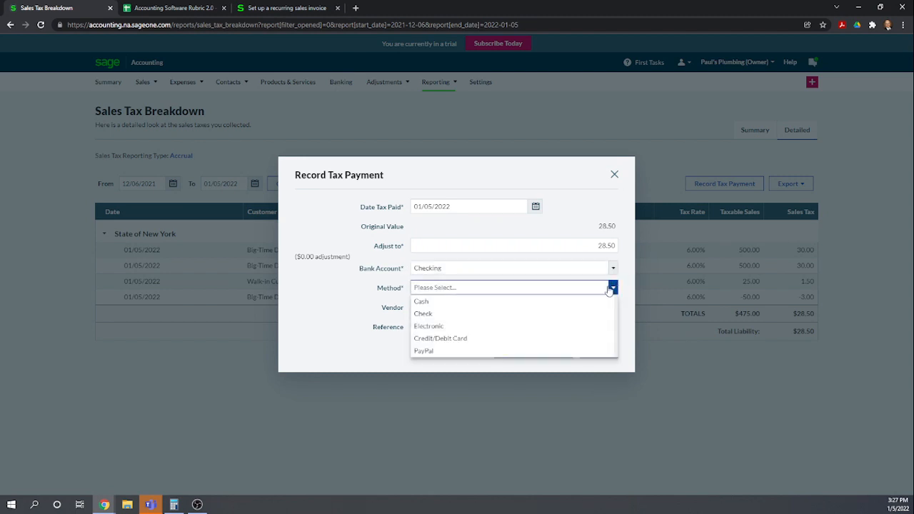
left_click(542, 318)
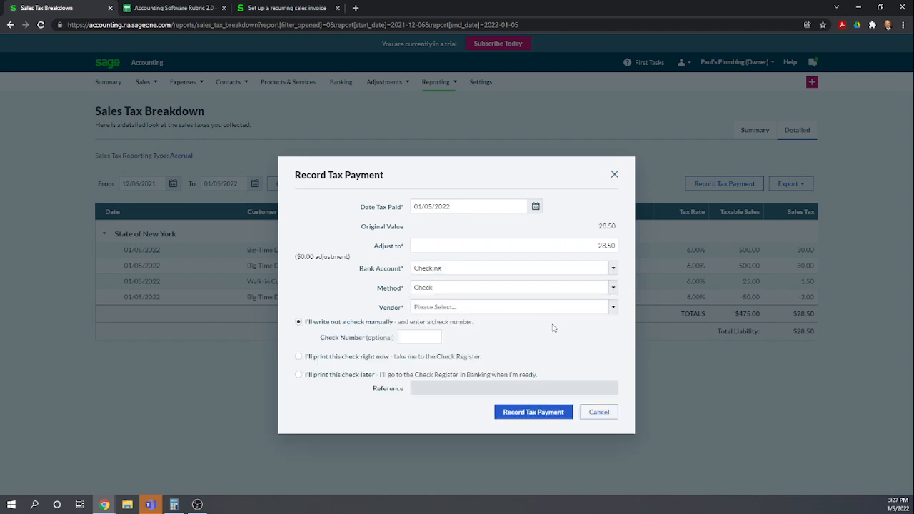
left_click(613, 308)
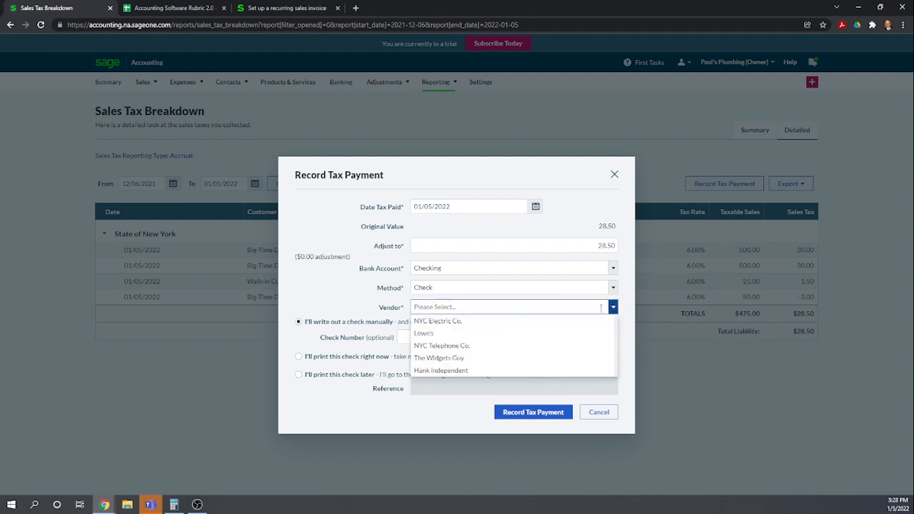
left_click(340, 285)
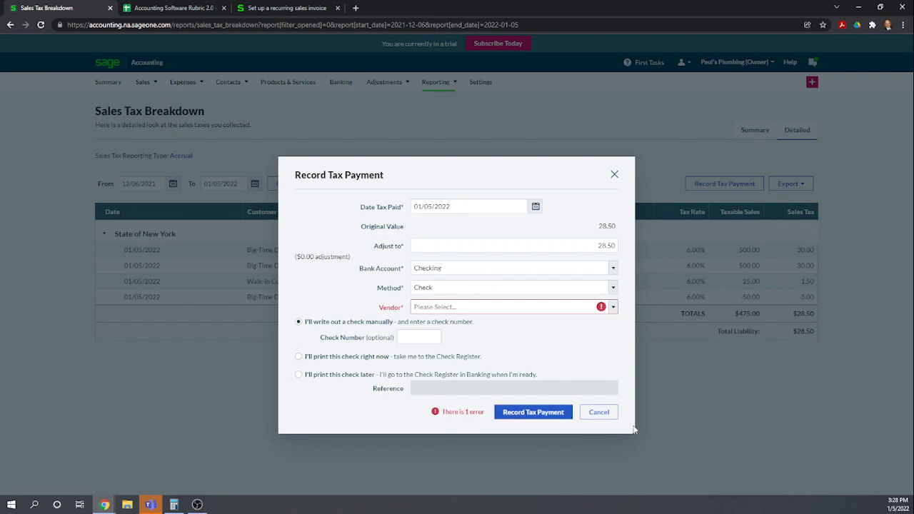
left_click(599, 412)
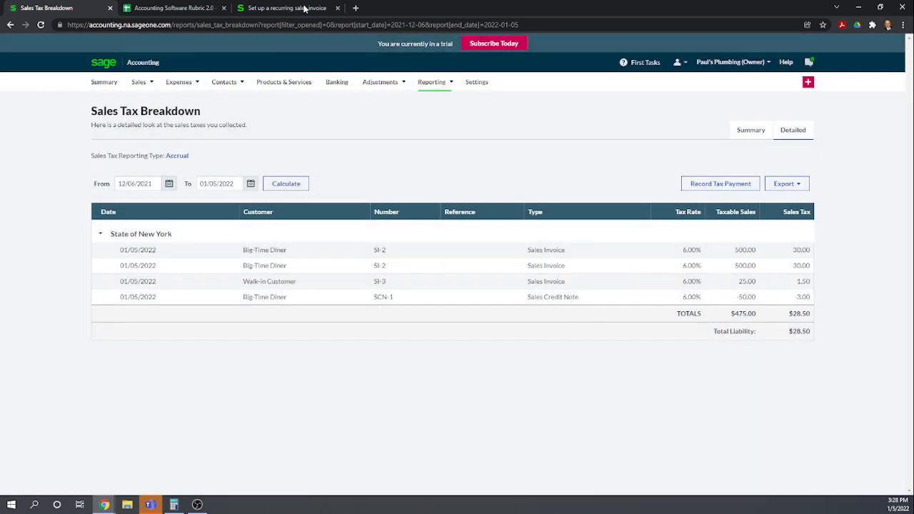
In the rubric, score rows 89 and 90 as 1 and rows 91 and 92, electronic payment and filing, as 0
left_click(188, 7)
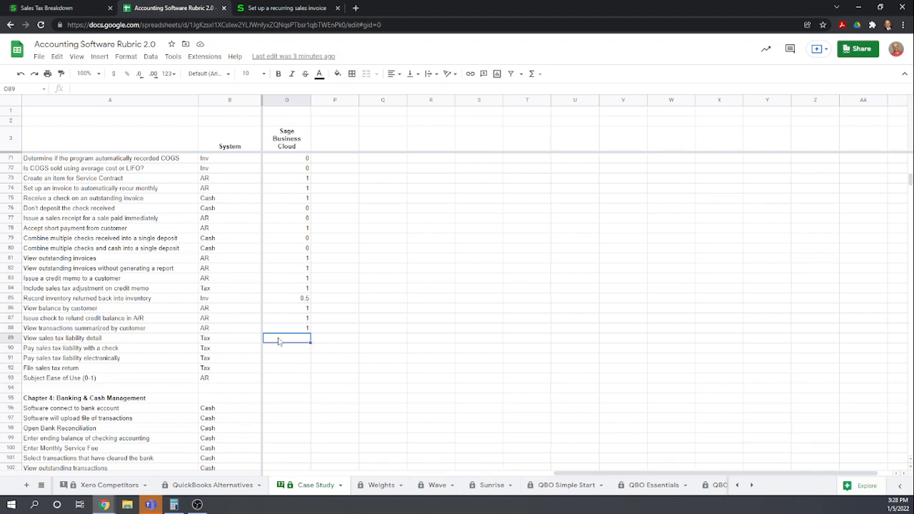
type("1")
key("Return")
type("1")
key("Return")
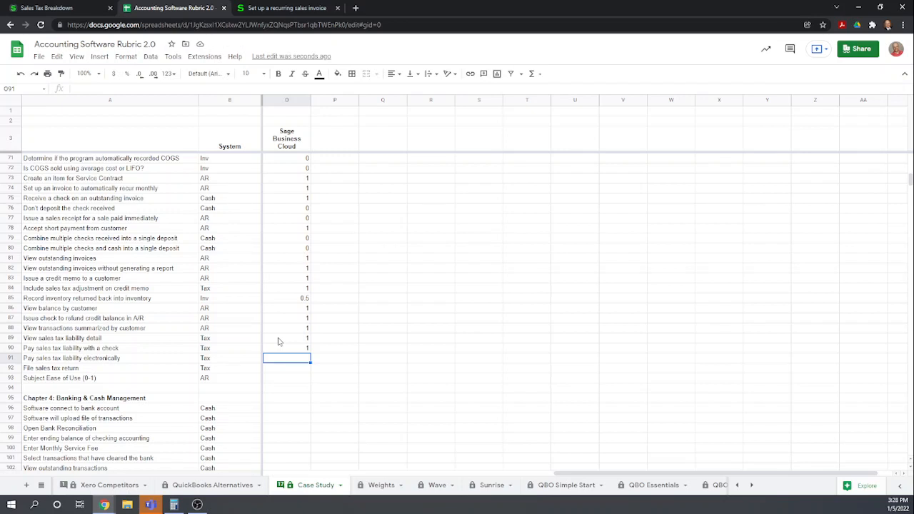
type("0")
key("Return")
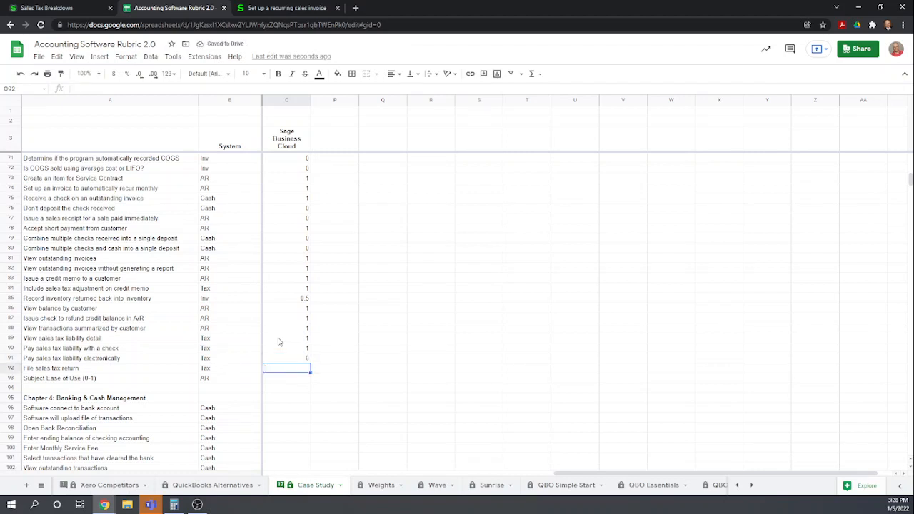
type("0")
key("Return")
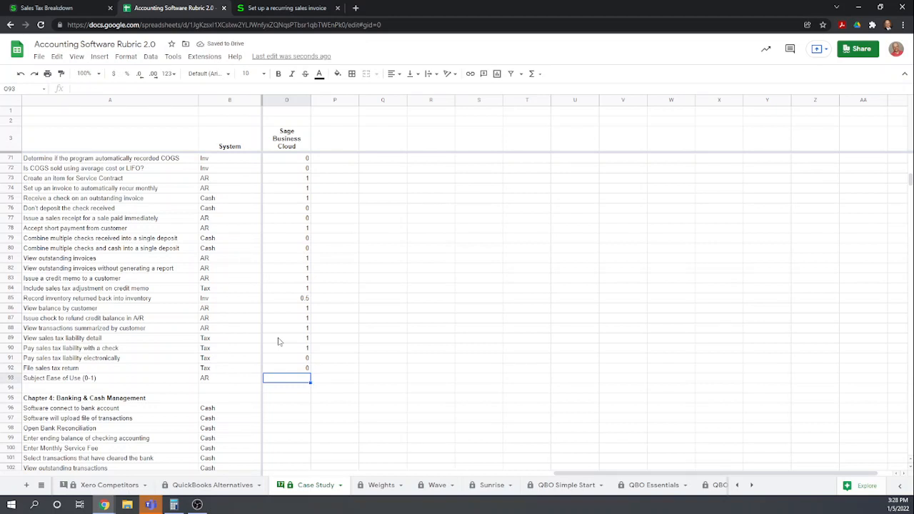
Score row 93, Subject Ease of Use for the accounts receivable chapter, as 0.7
scroll(347, 300, "up", 7)
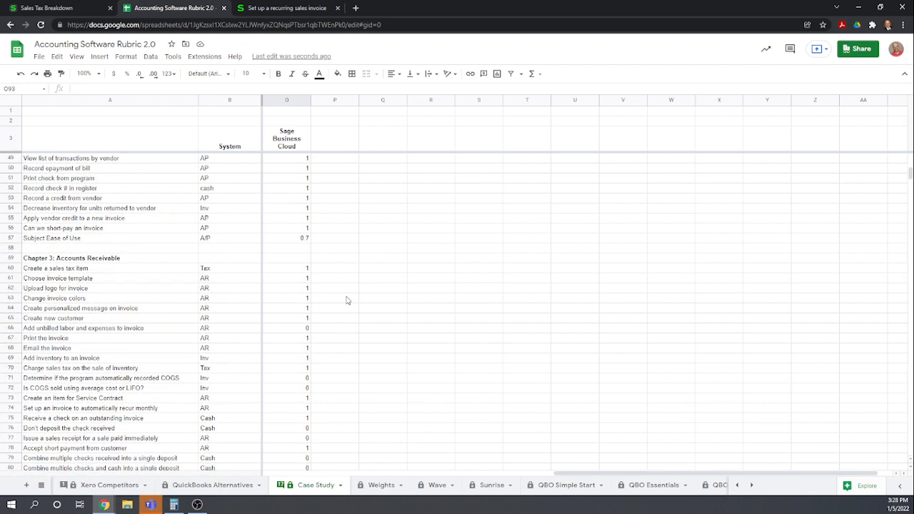
scroll(346, 300, "down", 6)
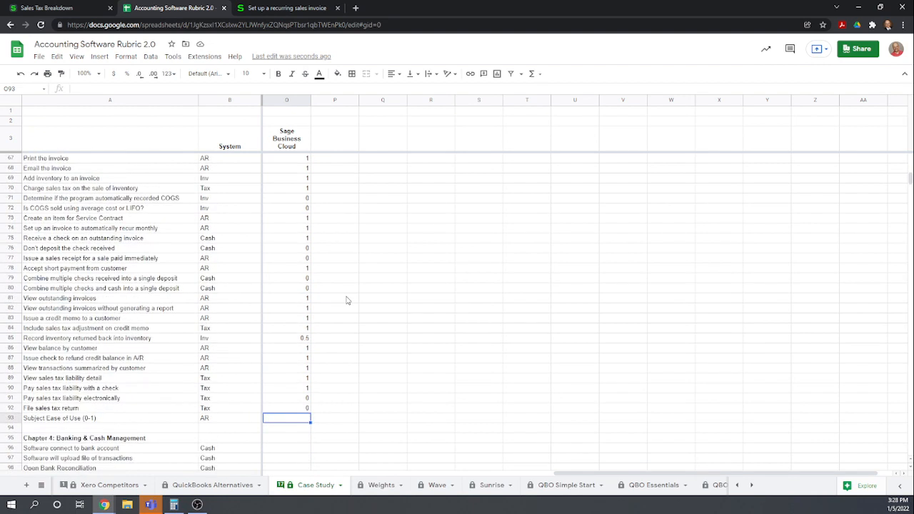
type("0.7")
key("Return")
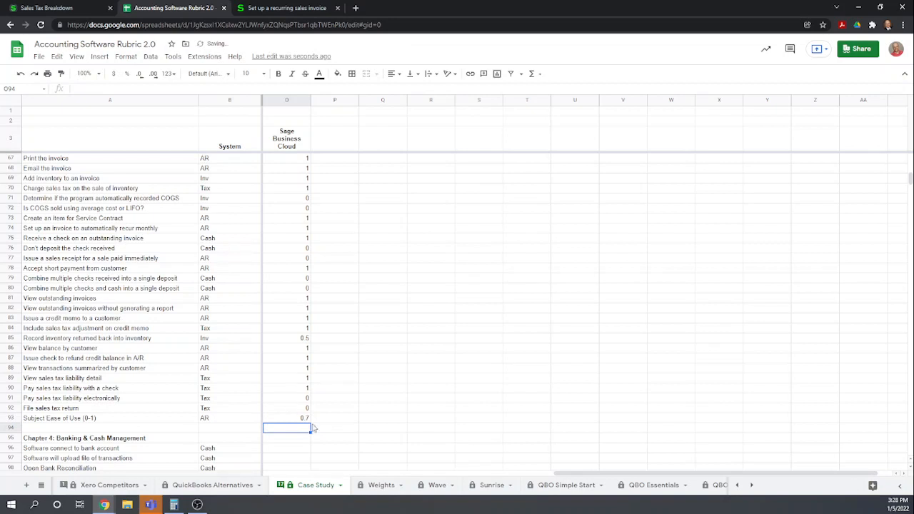
scroll(321, 418, "up", 1)
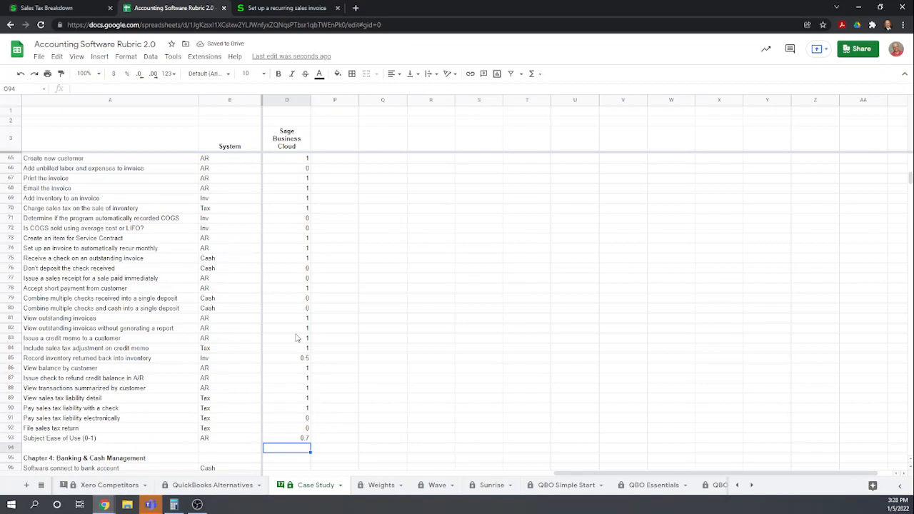